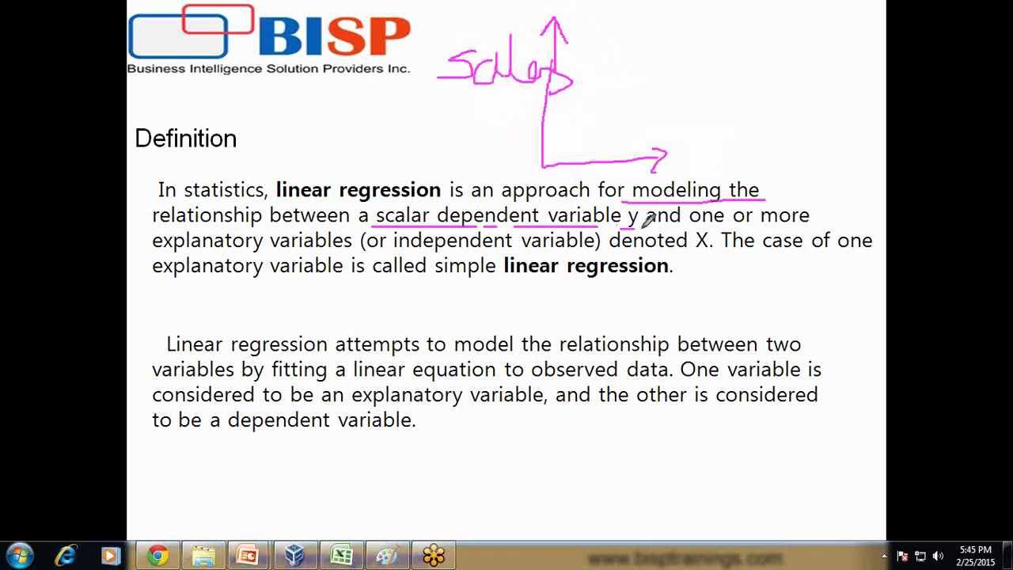
Step: Underline the explanatory-variables phrase denoted X, and label the sketched graph's horizontal axis X with the handwritten word Promotion
drag(151, 250, 716, 252)
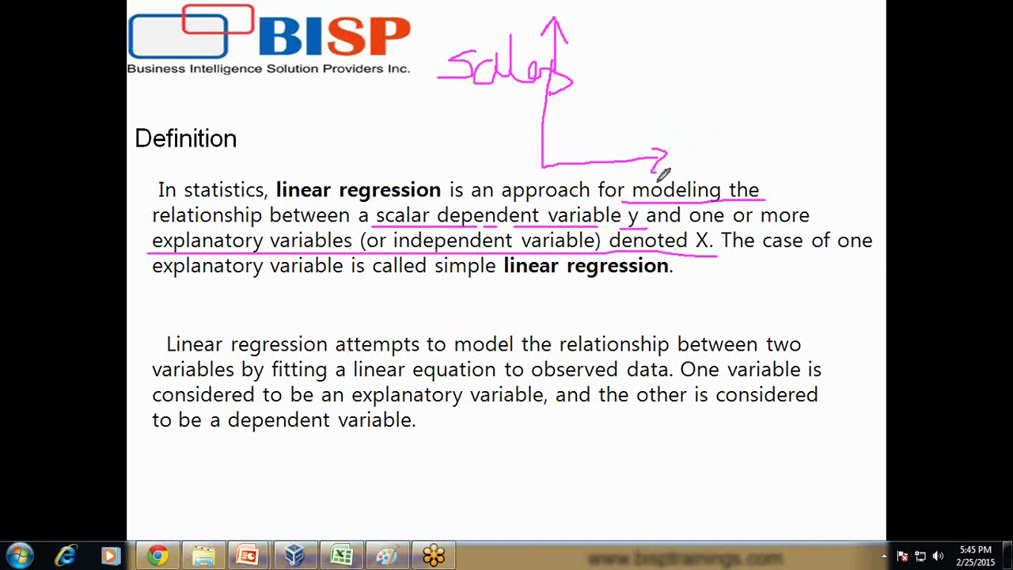
mouse_move(688, 139)
mouse_down()
mouse_move(707, 165)
mouse_move(690, 166)
mouse_up()
mouse_move(753, 117)
mouse_down()
mouse_move(786, 138)
mouse_move(814, 117)
mouse_move(856, 125)
mouse_move(841, 102)
mouse_move(880, 106)
mouse_move(884, 97)
mouse_move(899, 112)
mouse_move(905, 86)
mouse_move(960, 115)
mouse_up()
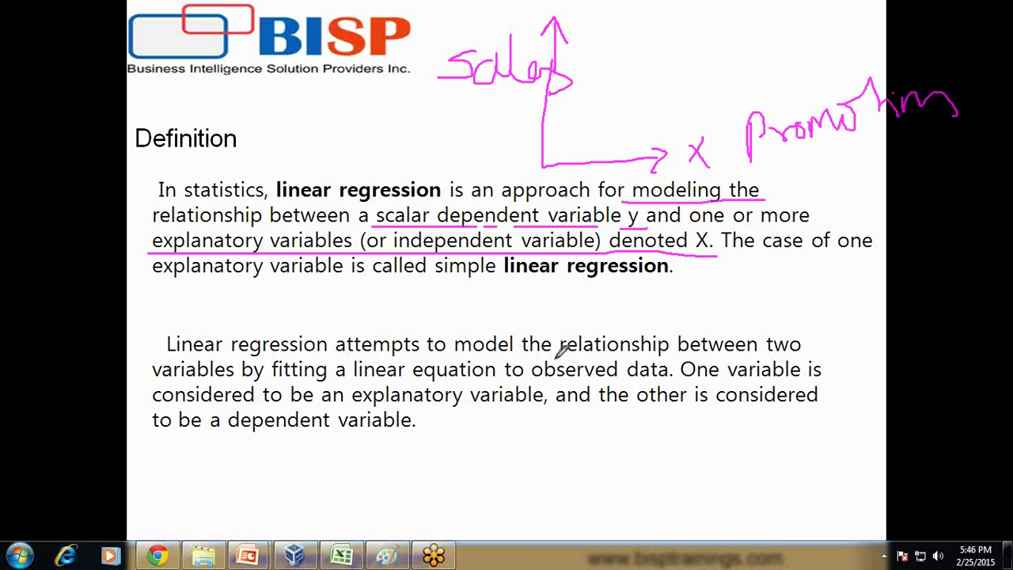
Step: Underline the phrases about fitting a linear equation to observed data, the case of one explanatory variable, and simple linear regression
drag(144, 378, 657, 379)
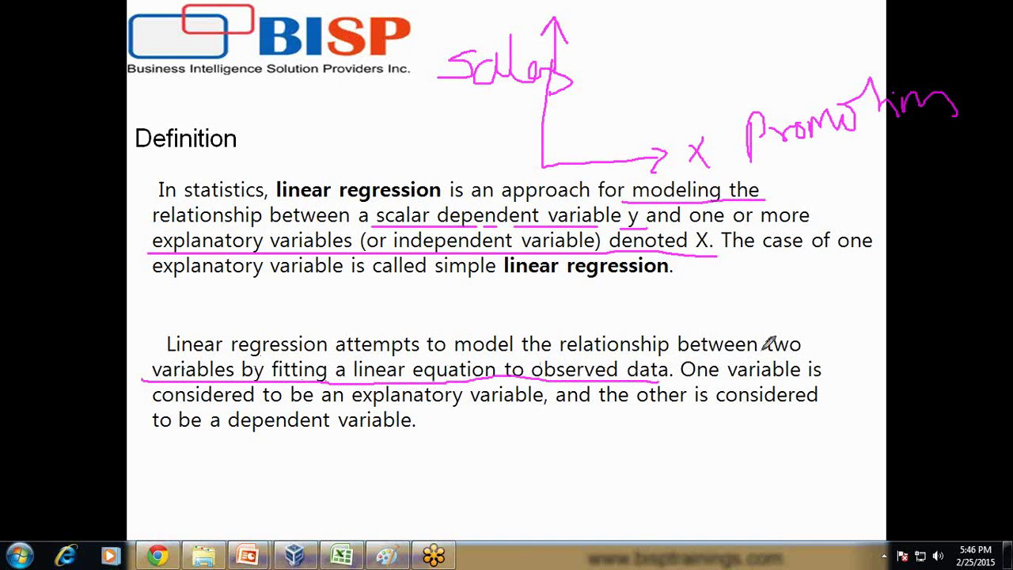
drag(722, 252, 859, 258)
drag(154, 274, 345, 274)
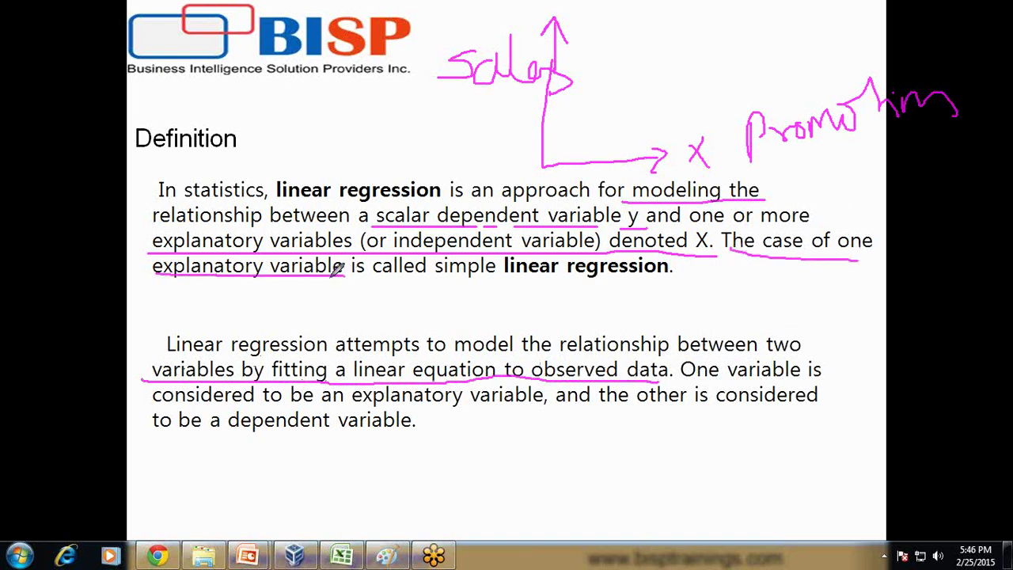
drag(442, 279, 704, 280)
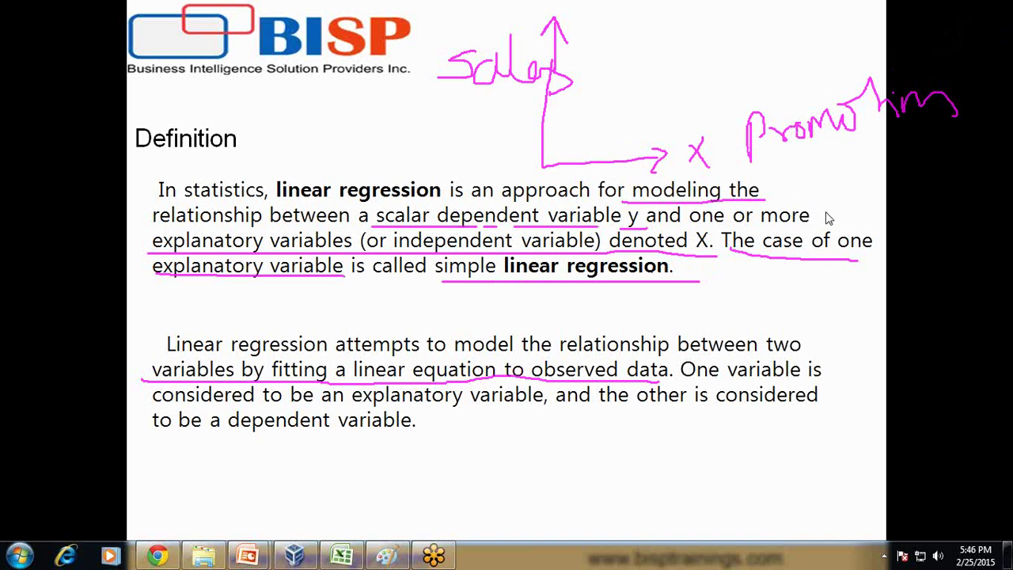
Step: Advance the slide show to the Regression Formula slide and erase all pen marks
key(Page_Down)
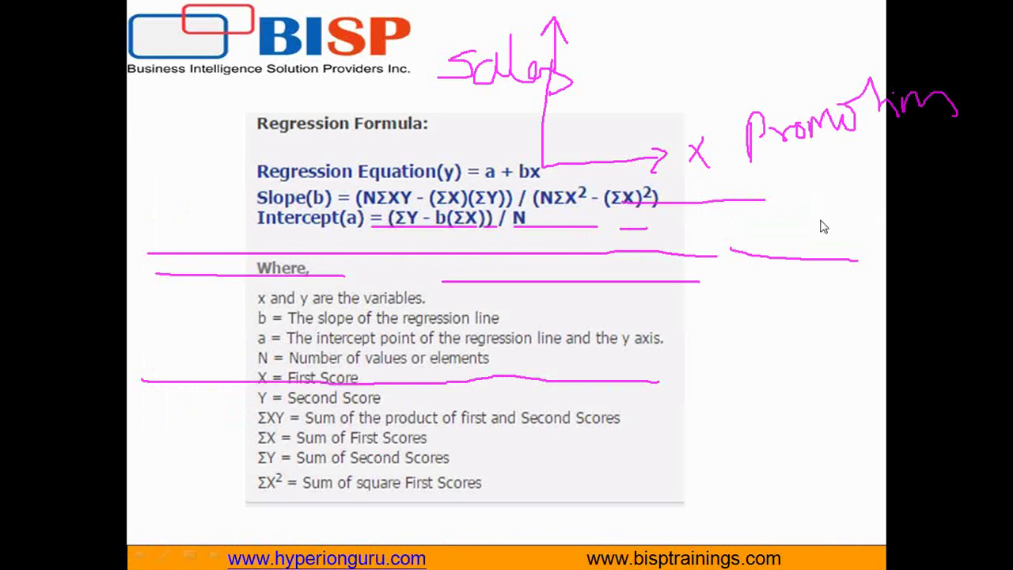
key(e)
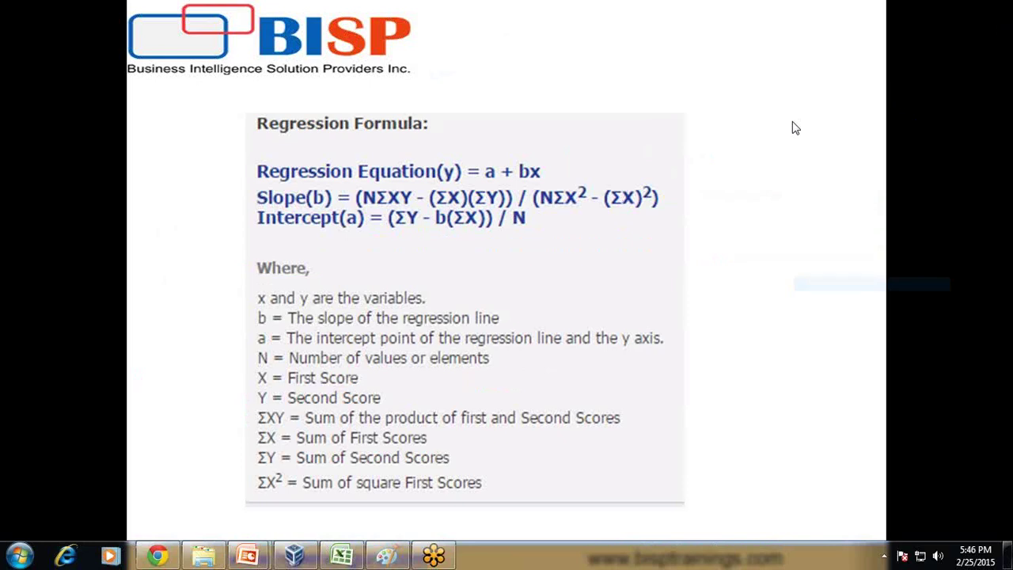
click(718, 149)
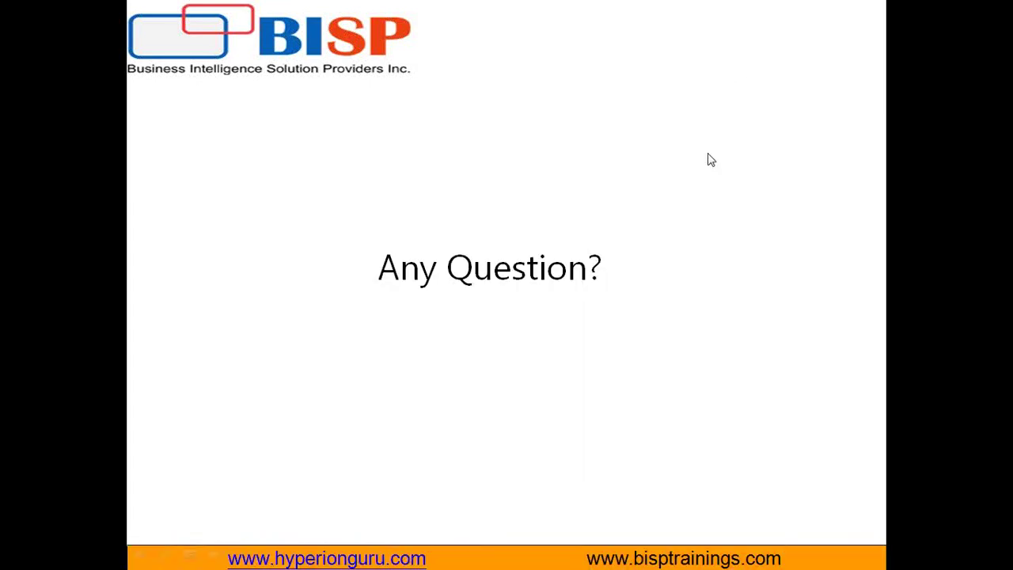
key(Left)
Step: Switch to the Linear_Regression.xlsx workbook in Excel and select the regression graph picture beside the data table
key(super)
click(342, 555)
drag(741, 519, 809, 519)
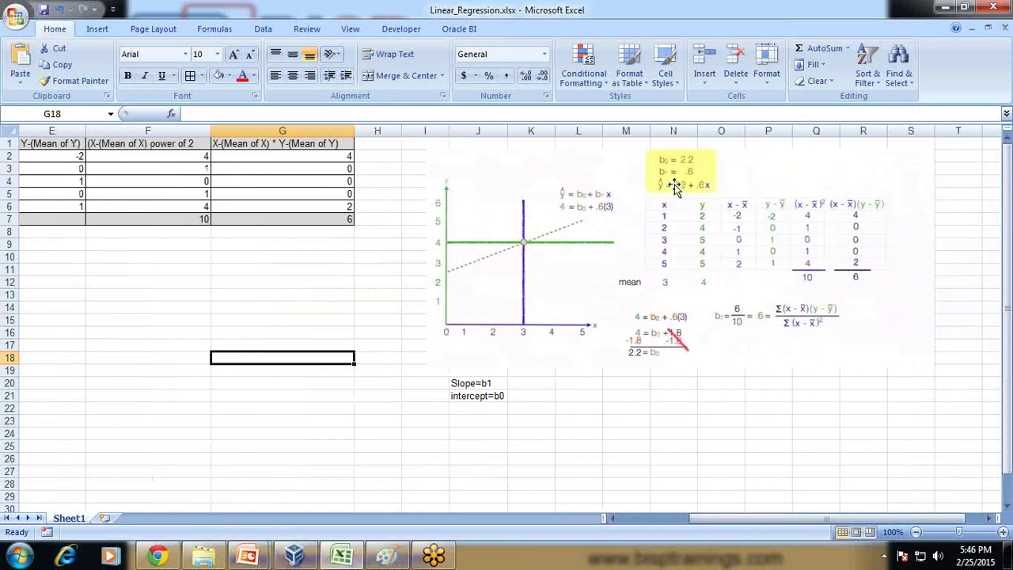
click(622, 213)
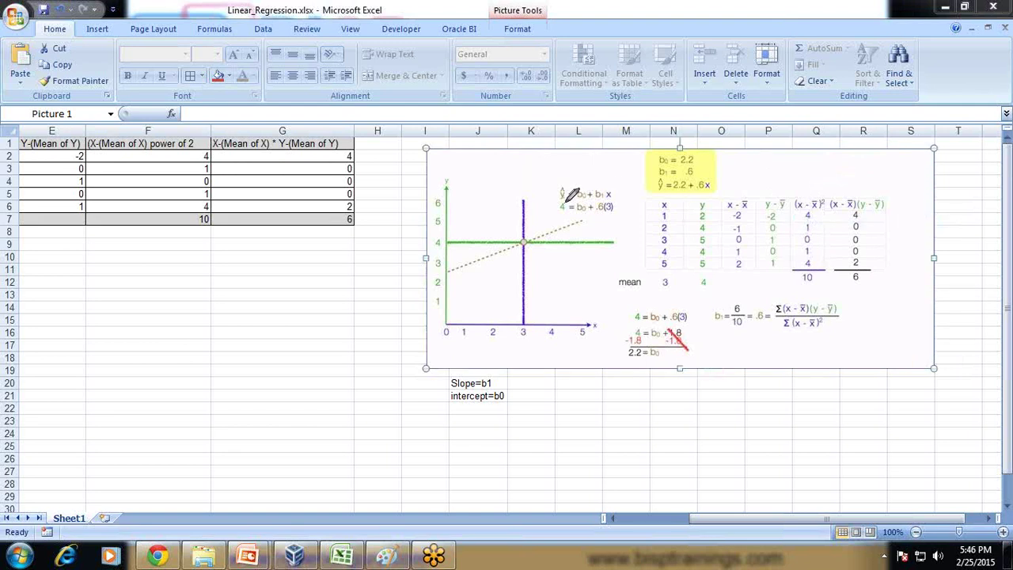
Step: Mark with the pen the regression equation, the Slope=b1 and intercept=b0 notes, and the b1 formula in the picture
drag(557, 205, 616, 204)
mouse_move(405, 386)
mouse_down()
mouse_move(436, 384)
mouse_move(427, 392)
mouse_up()
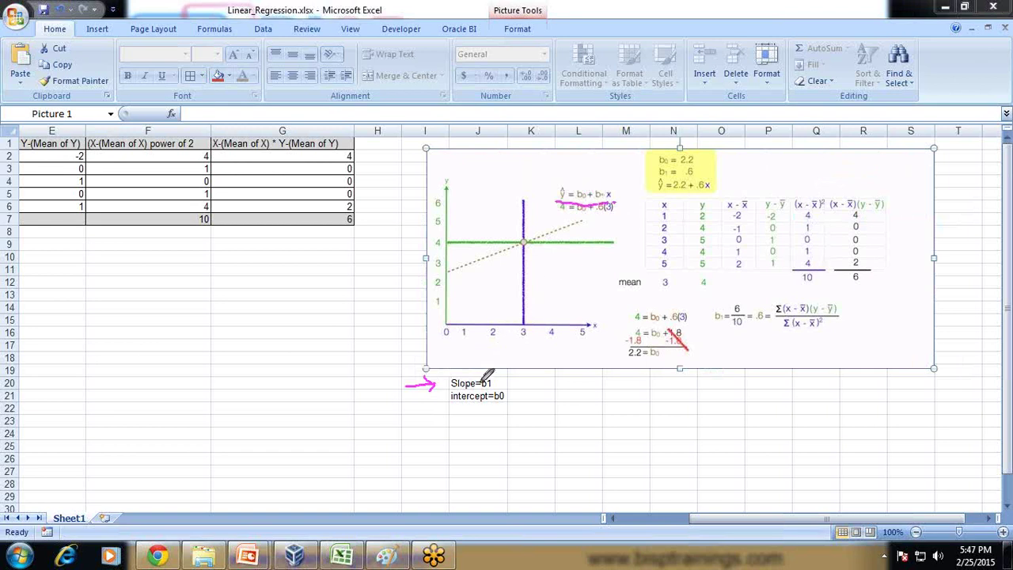
drag(442, 410, 497, 410)
drag(712, 333, 857, 333)
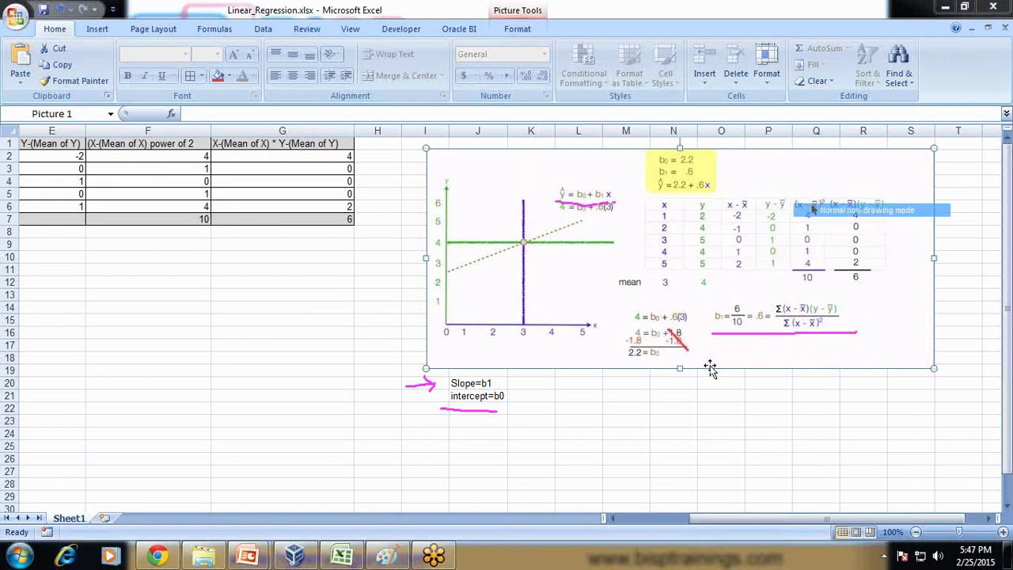
Step: Mark the X(Promotion Cost) and Y(Amount_Sold) headers and the Slope=b1 note with the pen, and clear the marks
drag(744, 518, 645, 529)
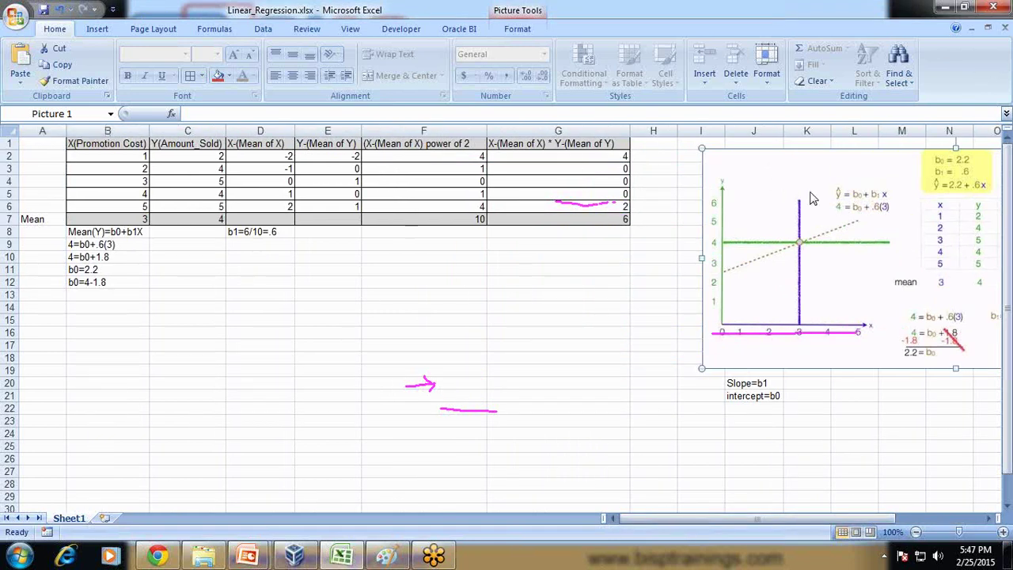
click(823, 223)
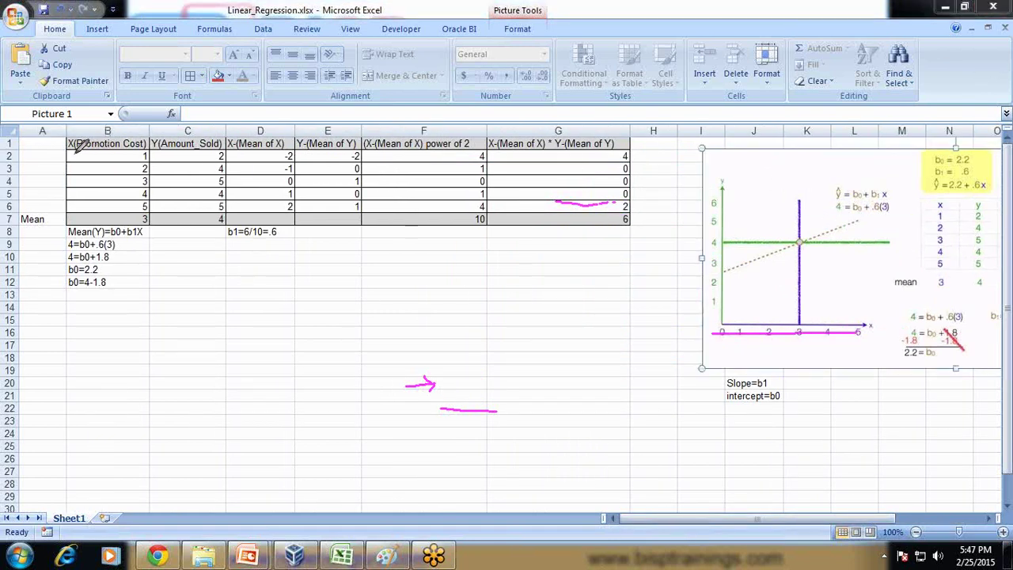
drag(52, 146, 224, 149)
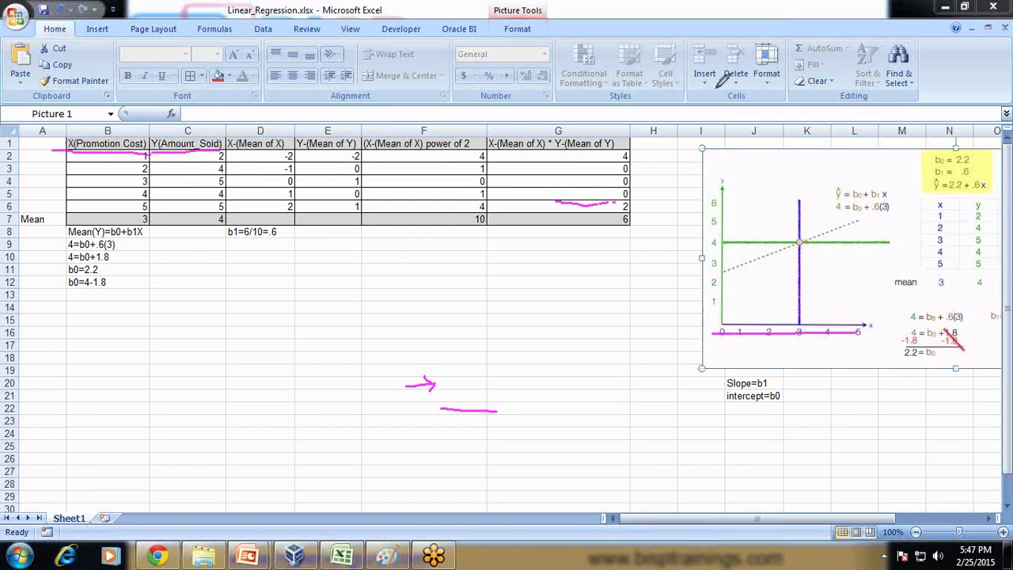
drag(685, 381, 712, 382)
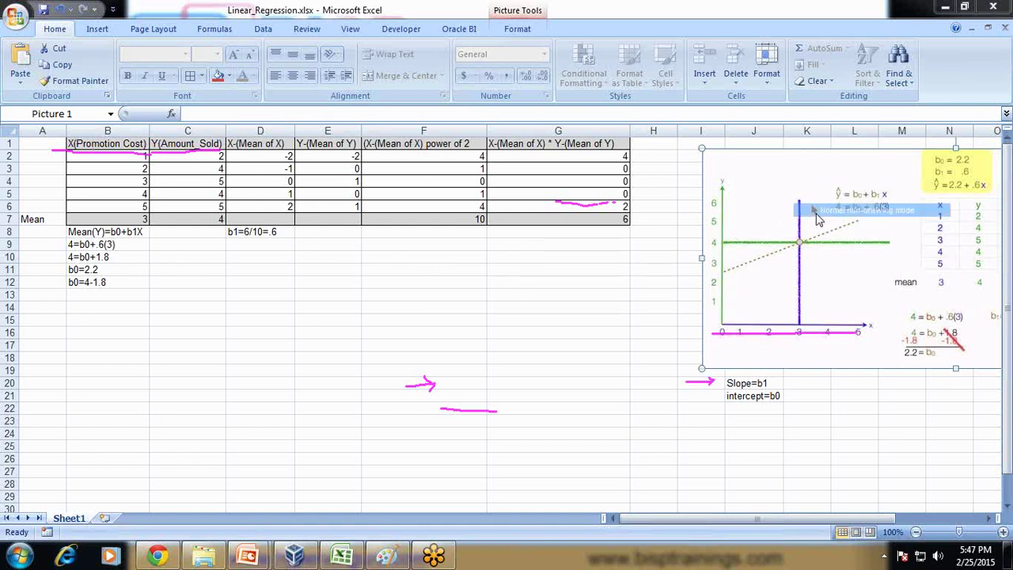
click(192, 301)
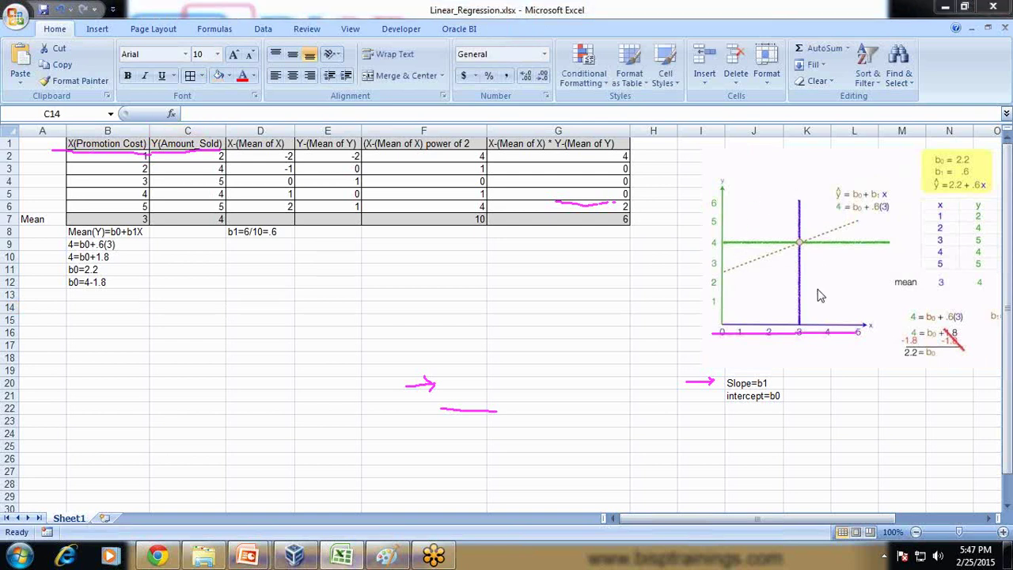
key(Escape)
Step: Review the Promotion Cost values in B2:B6, the Amount_Sold values in C2:C6 and the mean formula in B7
click(188, 244)
drag(137, 156, 138, 204)
drag(197, 157, 197, 200)
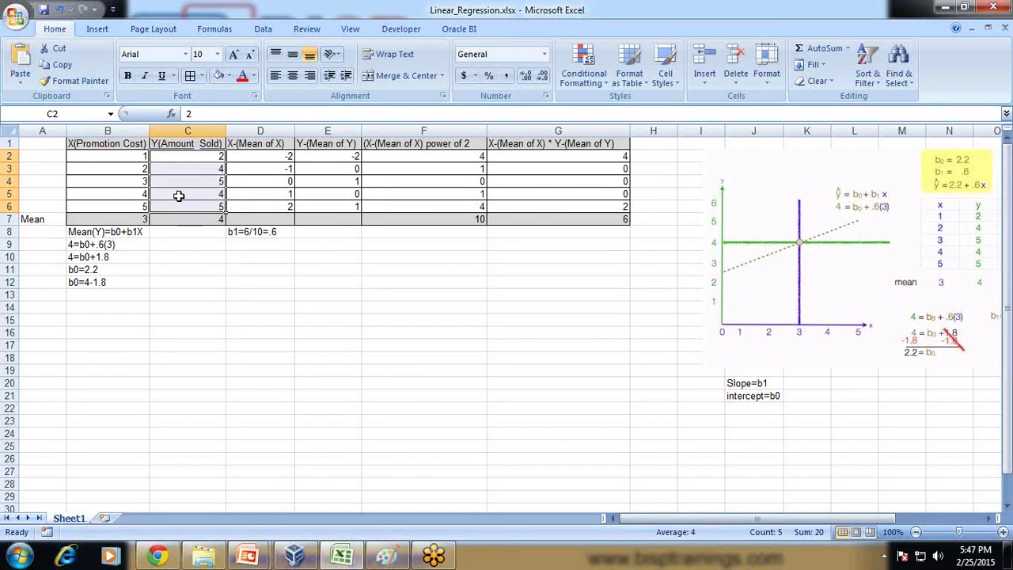
click(124, 220)
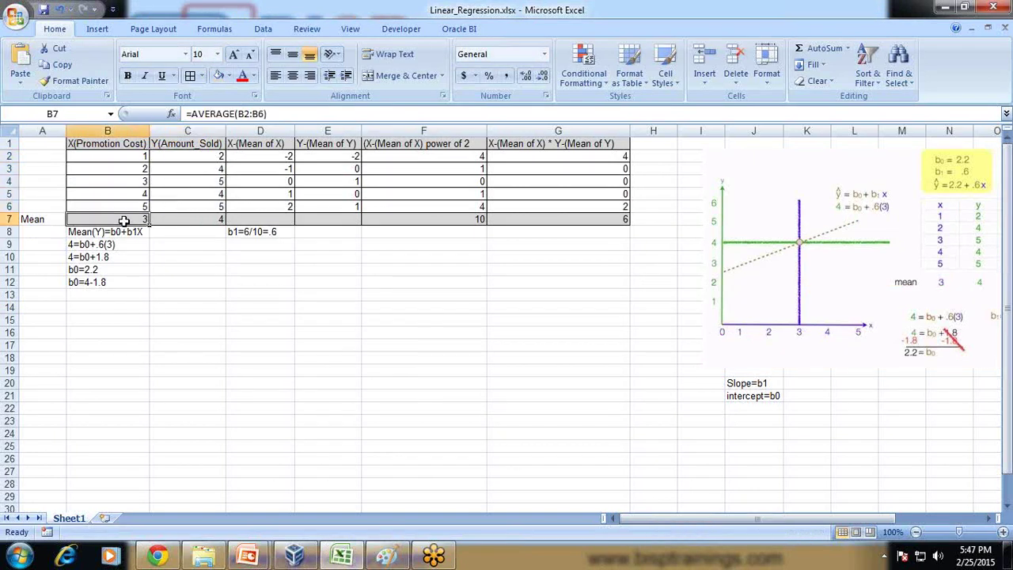
drag(142, 157, 141, 222)
drag(216, 157, 215, 209)
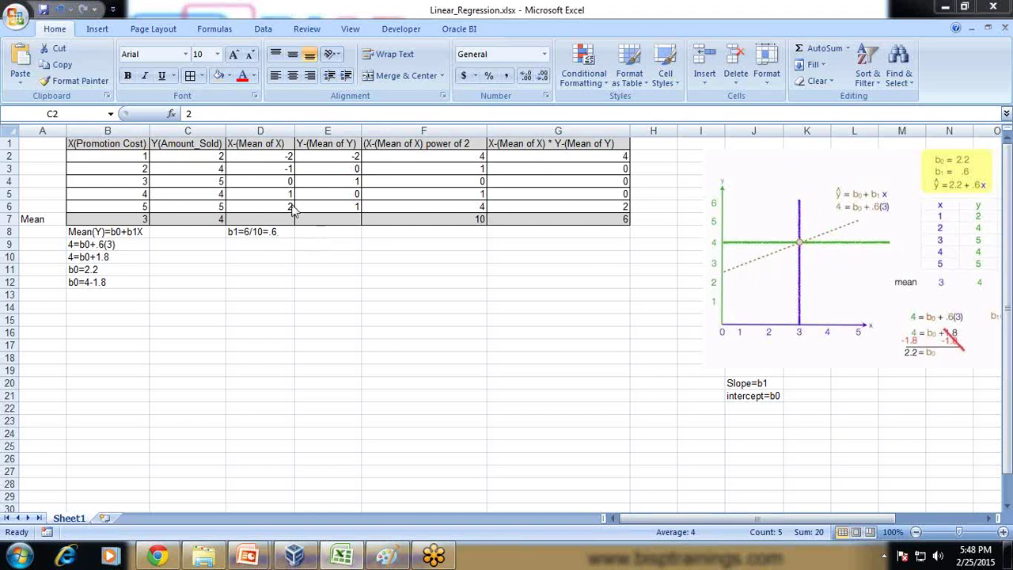
Step: Examine how the X-(Mean of X) formula in D2 derives from the promotion cost in B2 and the mean in B7
click(269, 144)
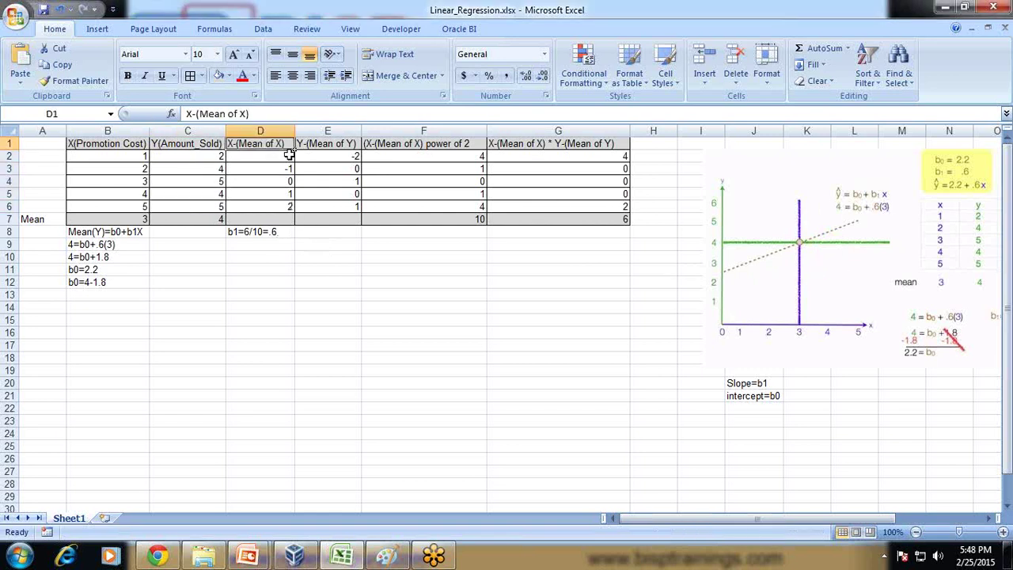
click(289, 156)
click(135, 156)
click(250, 144)
click(254, 156)
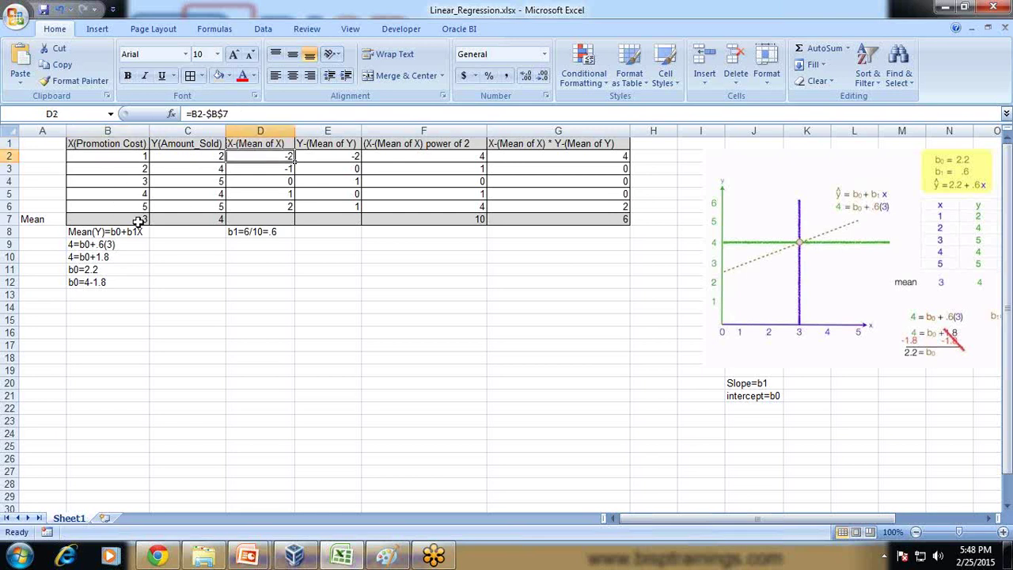
click(141, 218)
click(141, 156)
click(140, 218)
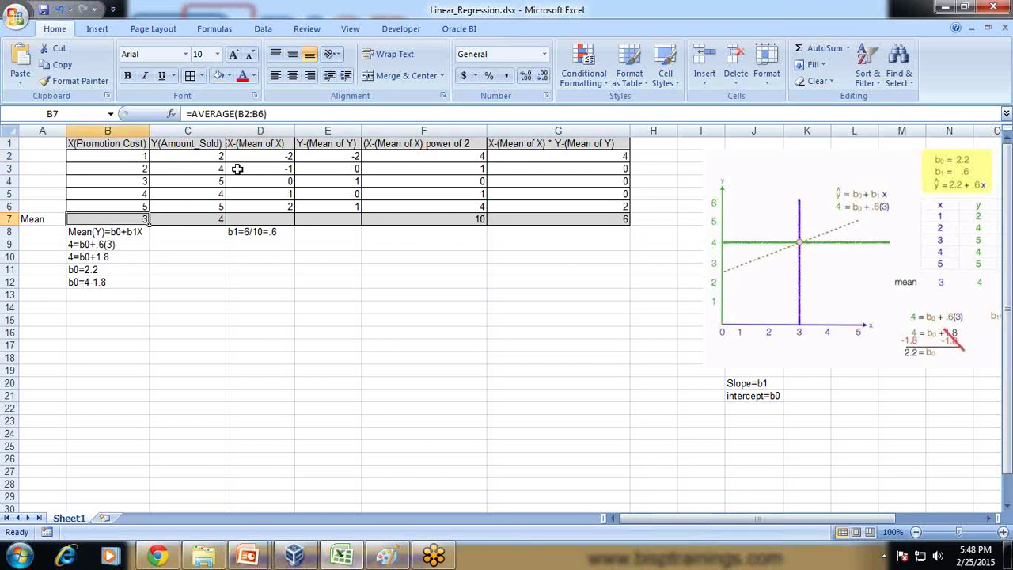
click(269, 156)
Step: Check the X deviation in D3 against the promotion cost in B3 and the mean in B7
click(271, 170)
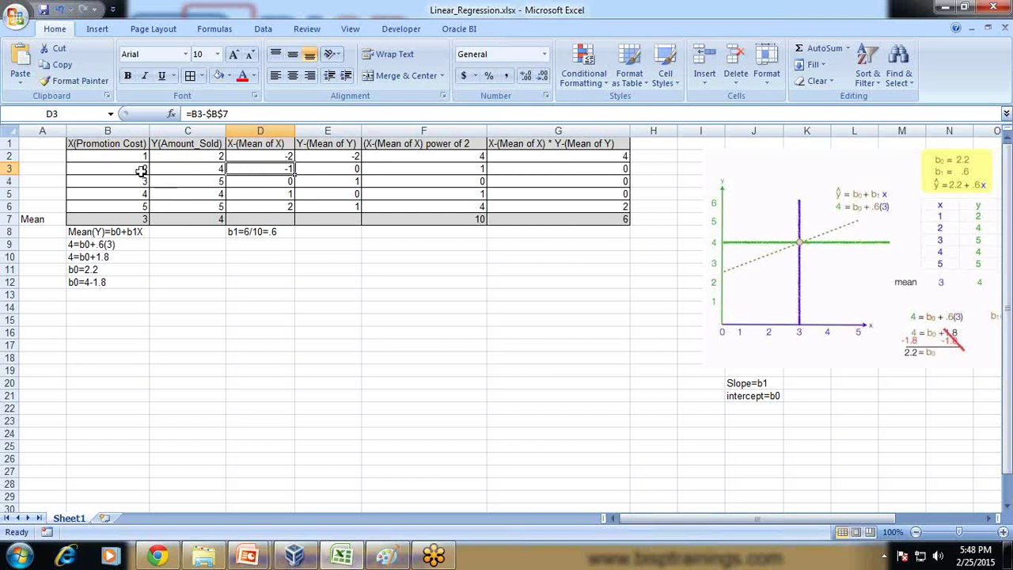
drag(142, 157, 136, 185)
click(137, 217)
click(138, 169)
click(136, 216)
click(266, 166)
Step: Check the X deviations for rows 4 to 6 against the promotion costs and the mean in B7
drag(132, 178, 135, 193)
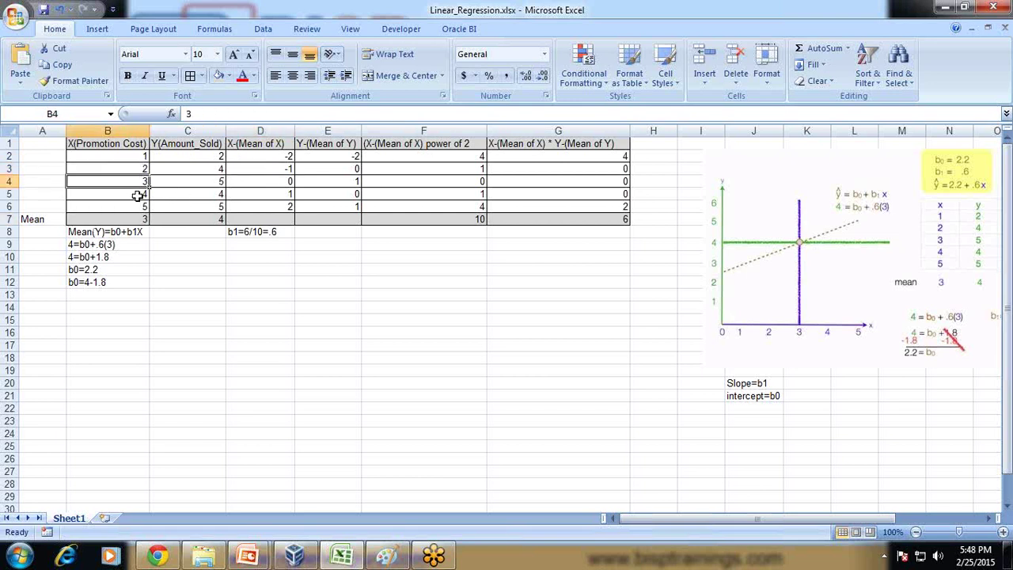
click(136, 217)
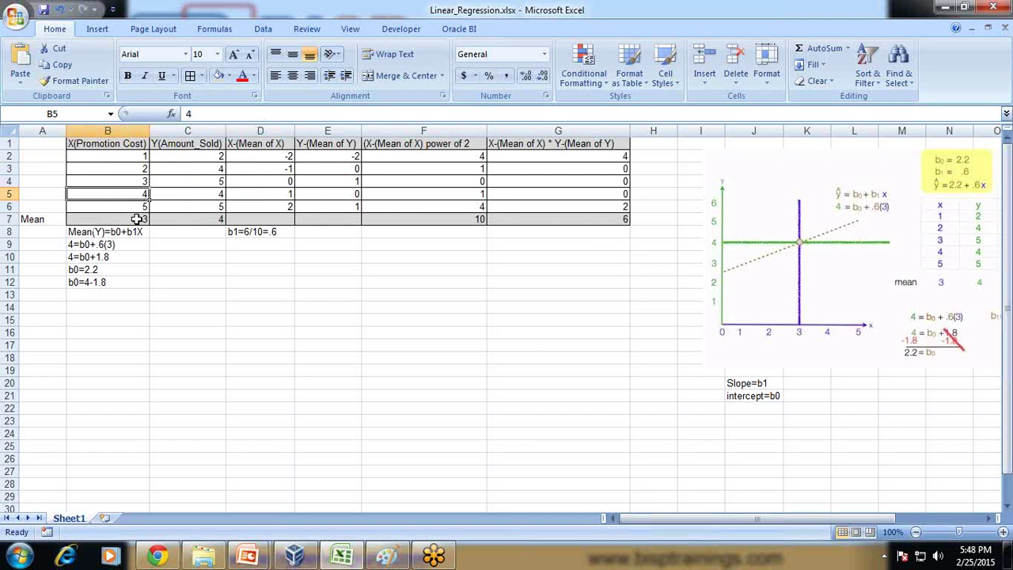
click(272, 197)
click(146, 206)
click(145, 219)
click(271, 206)
drag(280, 161, 278, 204)
click(280, 143)
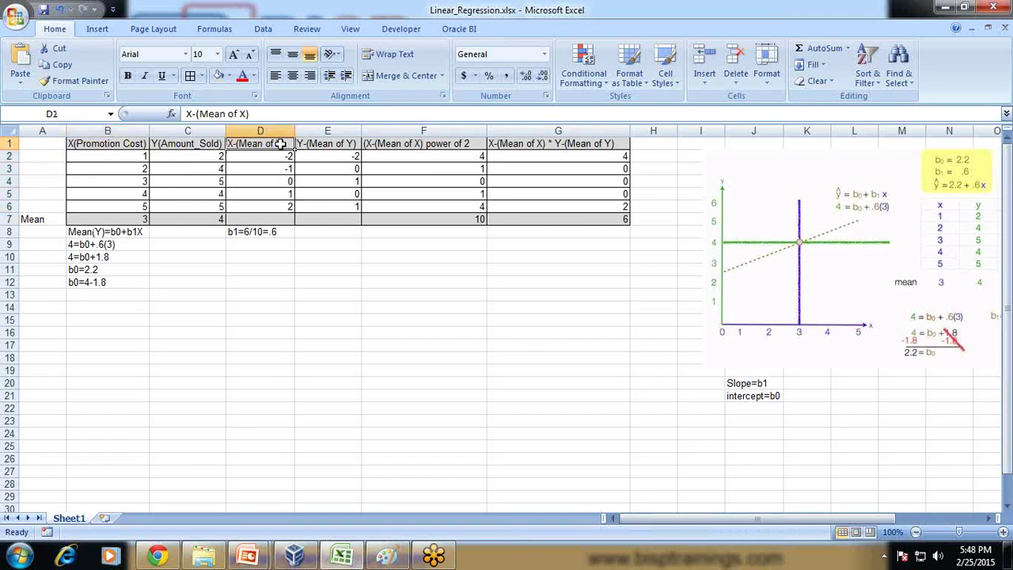
Step: Examine how the Y-(Mean of Y) values in E2:E6 derive from the Amount_Sold values and the mean in C7
click(342, 143)
click(344, 156)
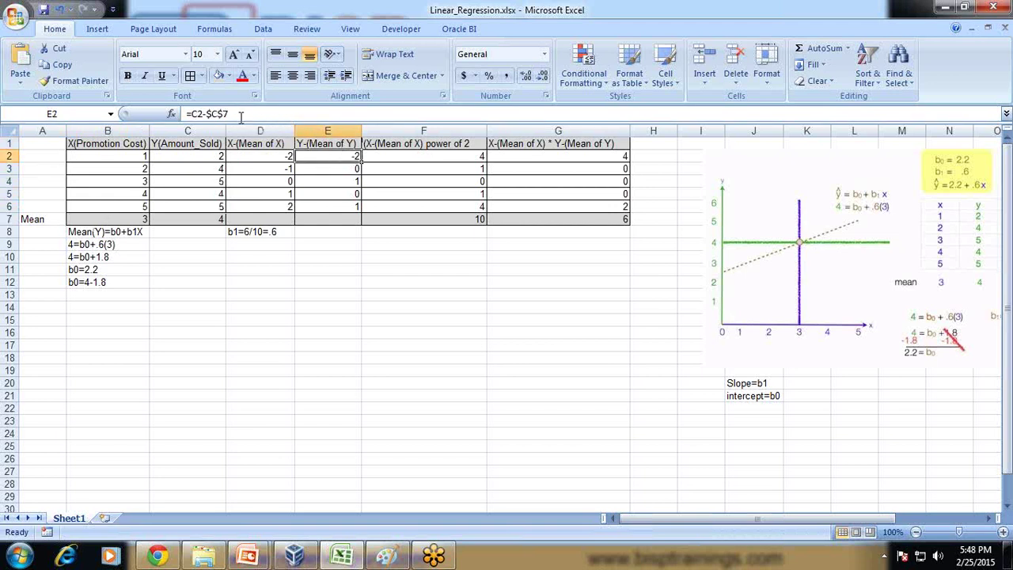
click(212, 223)
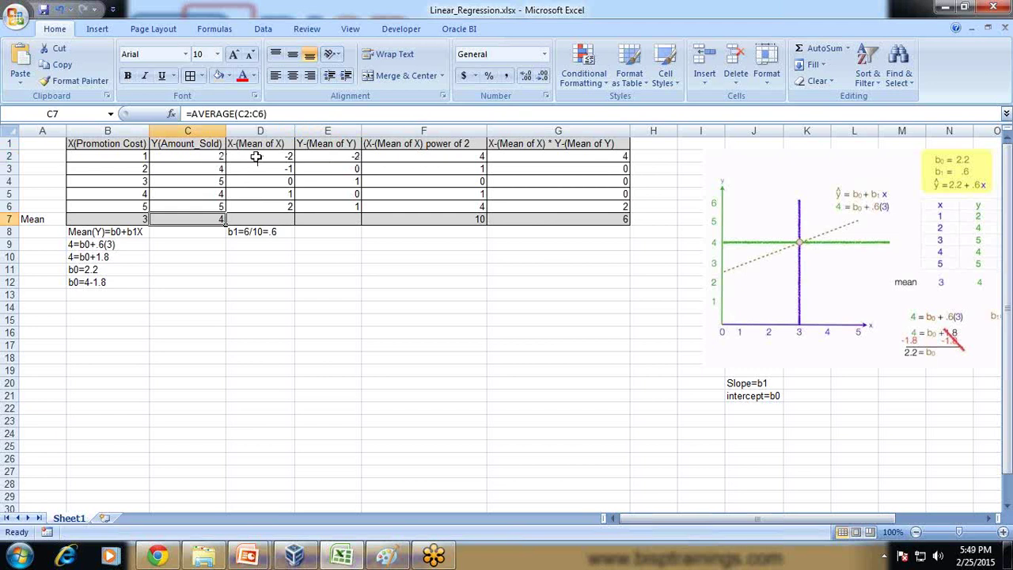
click(316, 156)
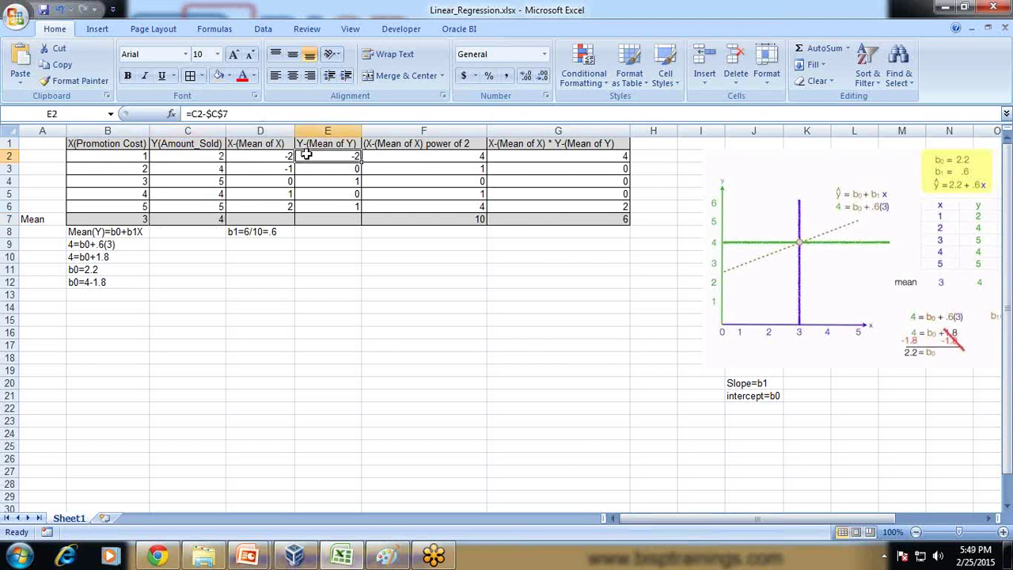
click(202, 158)
click(211, 219)
click(211, 171)
click(210, 221)
click(211, 182)
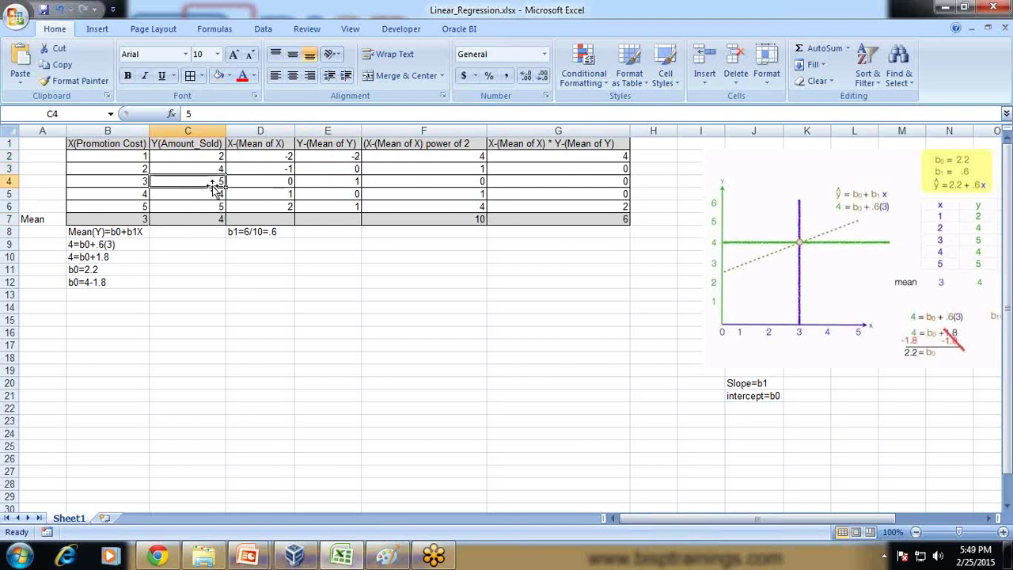
drag(338, 155, 346, 204)
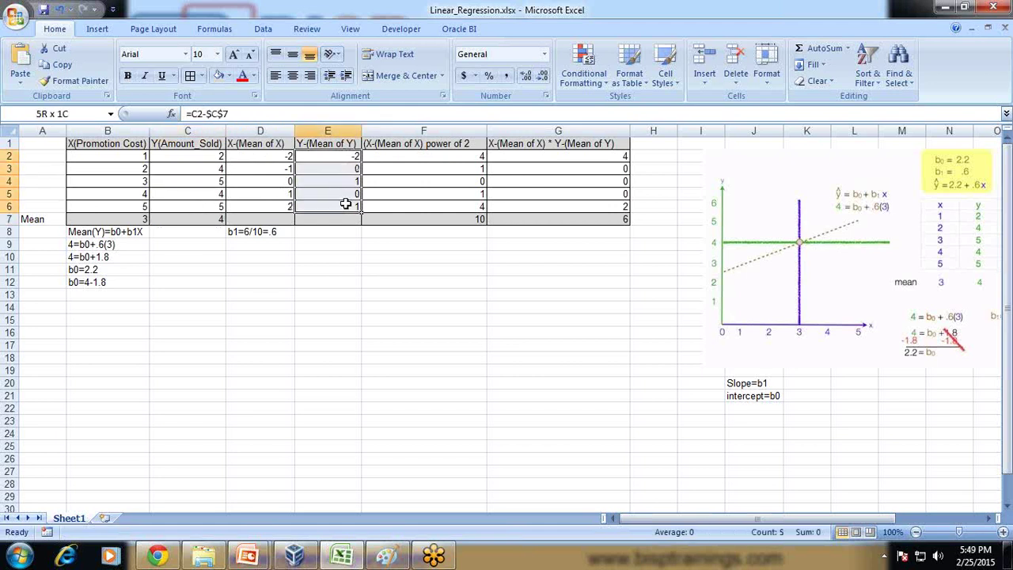
Step: Examine how the squared X deviation in F2 derives from D2 with the POWER formula
click(423, 143)
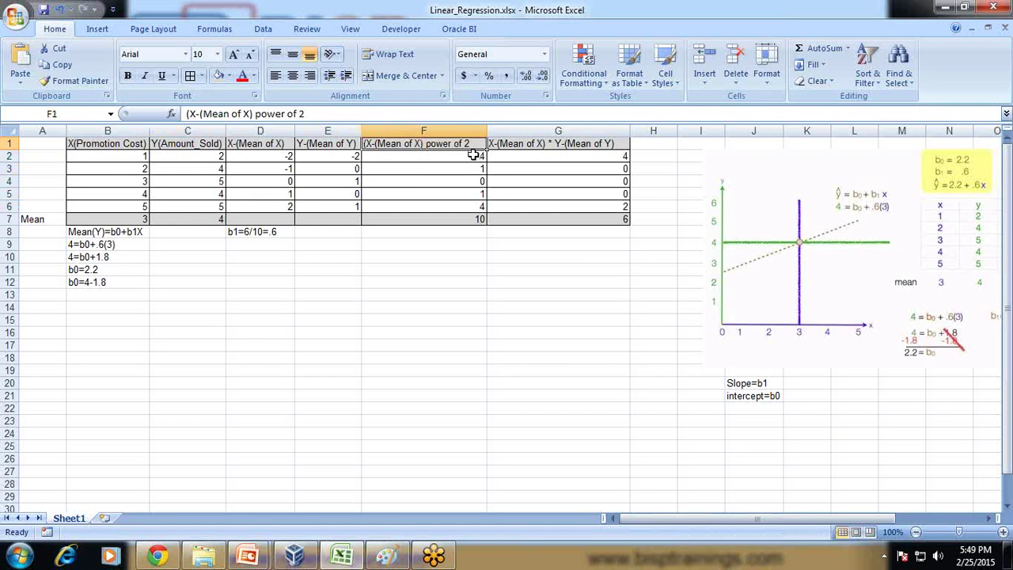
click(473, 156)
click(460, 215)
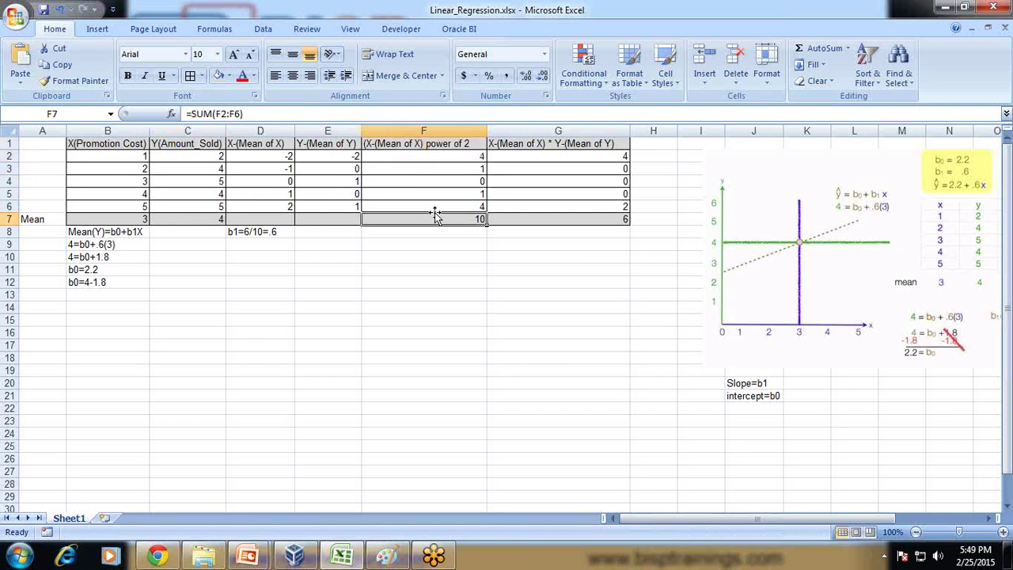
click(429, 161)
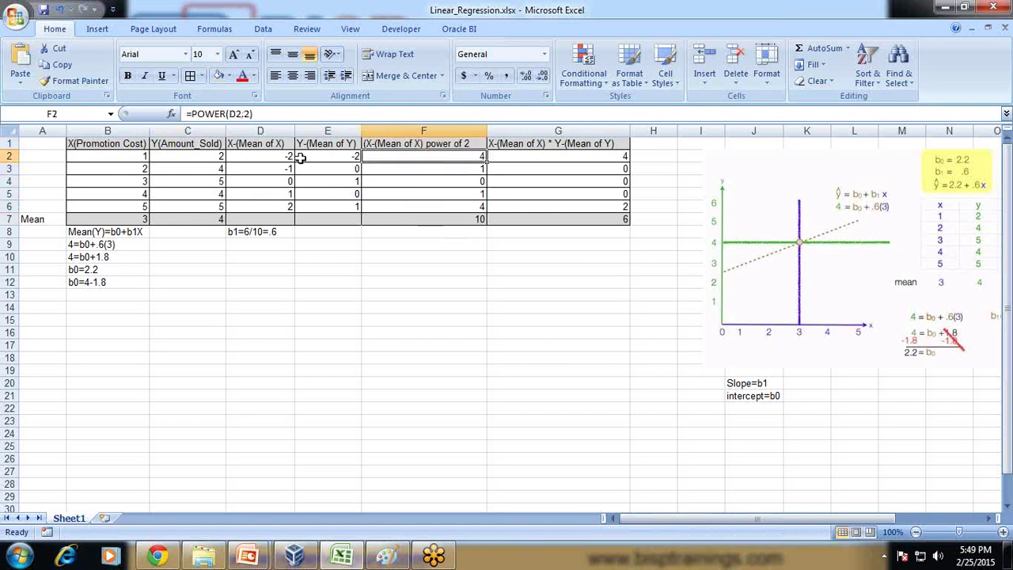
click(258, 155)
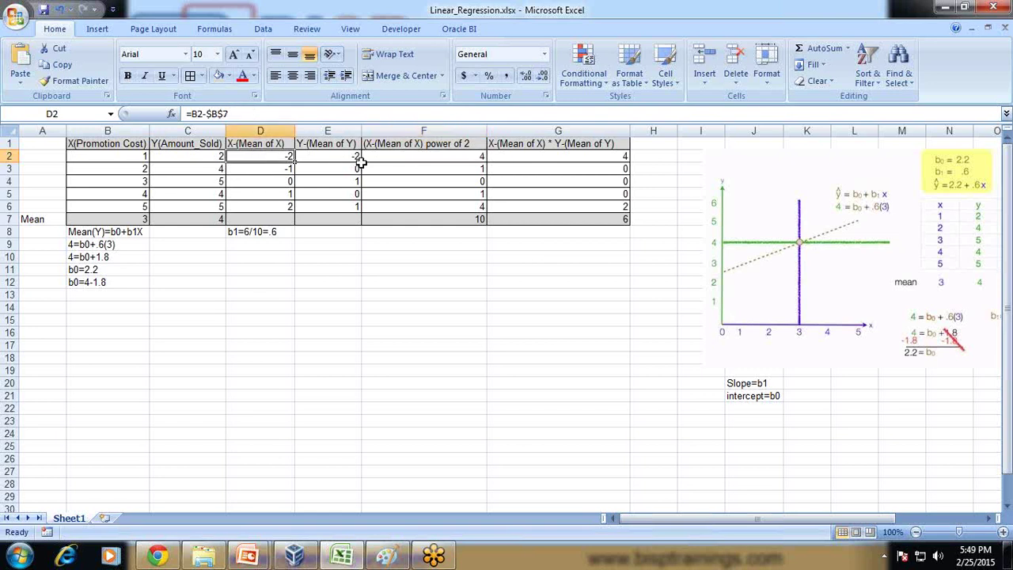
Step: Check the squared X deviations down column F and the formula in F7 that sums F2:F6
click(417, 156)
click(449, 168)
click(449, 181)
click(449, 194)
click(451, 219)
click(470, 247)
click(468, 219)
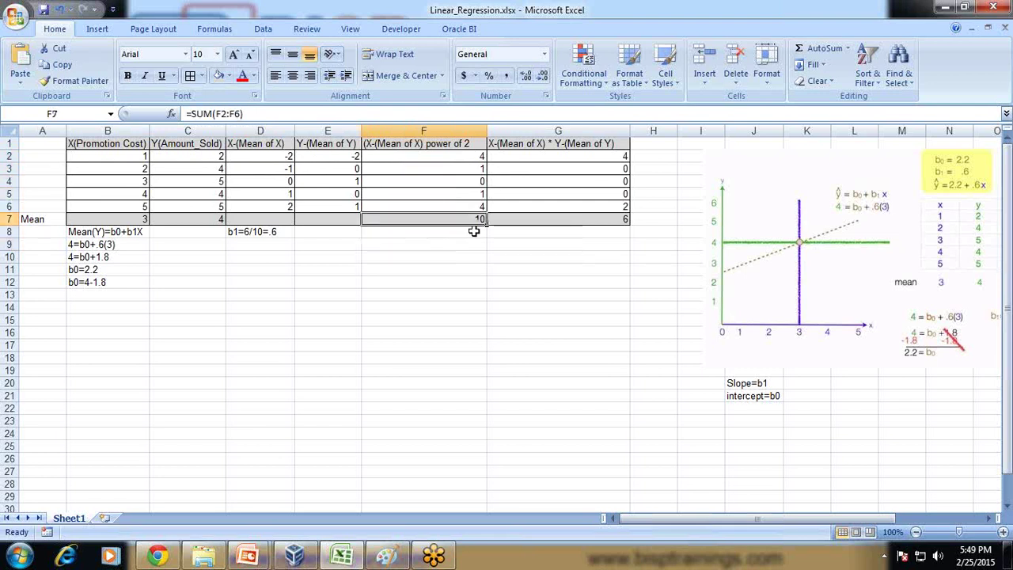
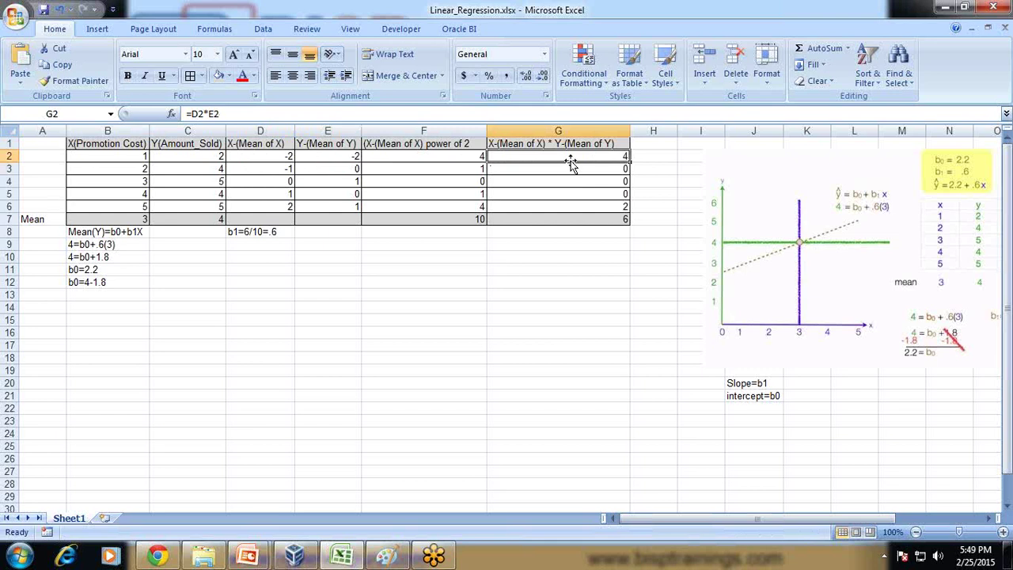
Step: Examine the deviation products in G2:G6, their sum in G7, and how slope b1 in D8 derives from G7 and F7
drag(576, 157, 577, 204)
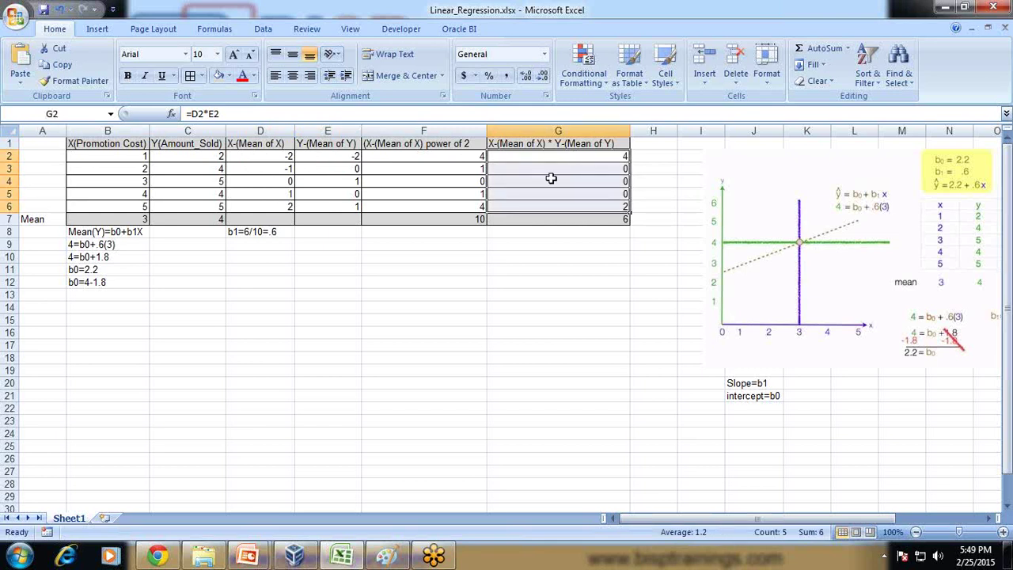
click(570, 218)
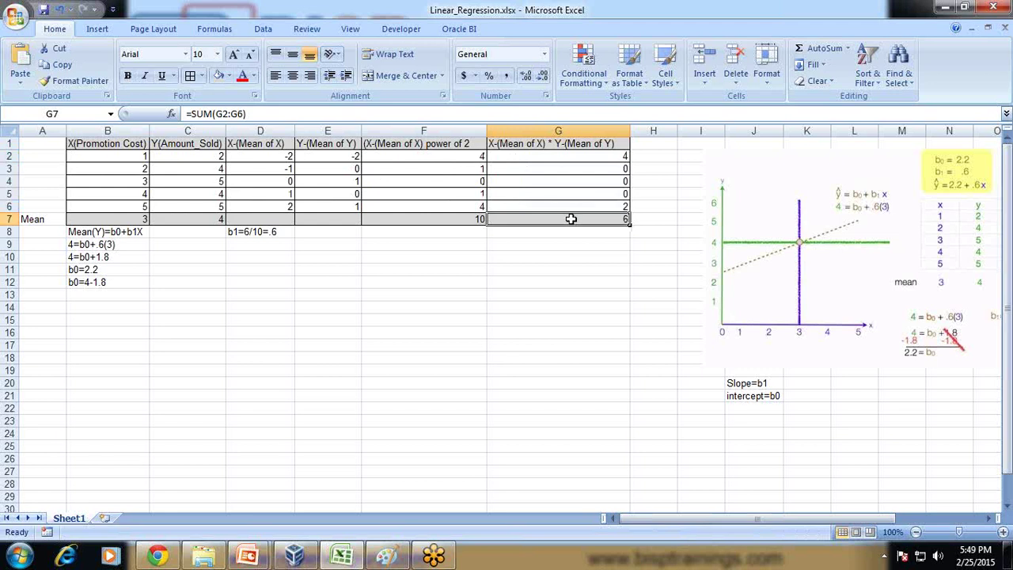
click(254, 232)
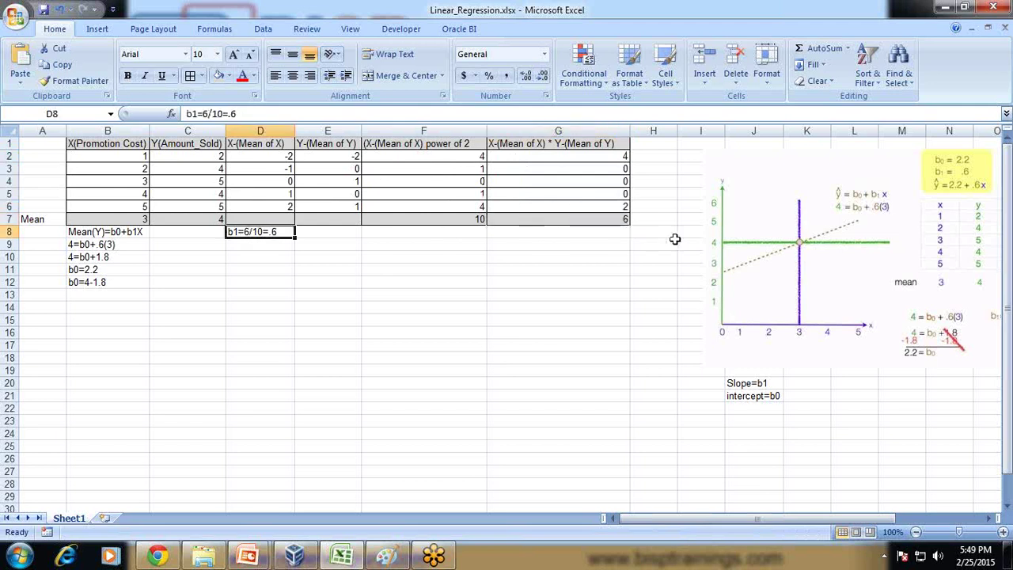
click(562, 217)
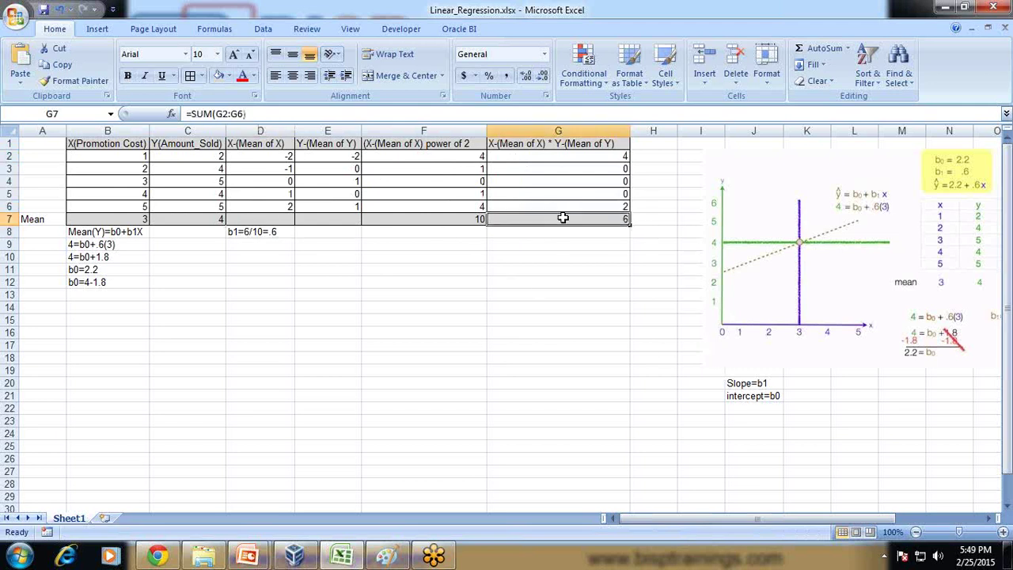
click(471, 216)
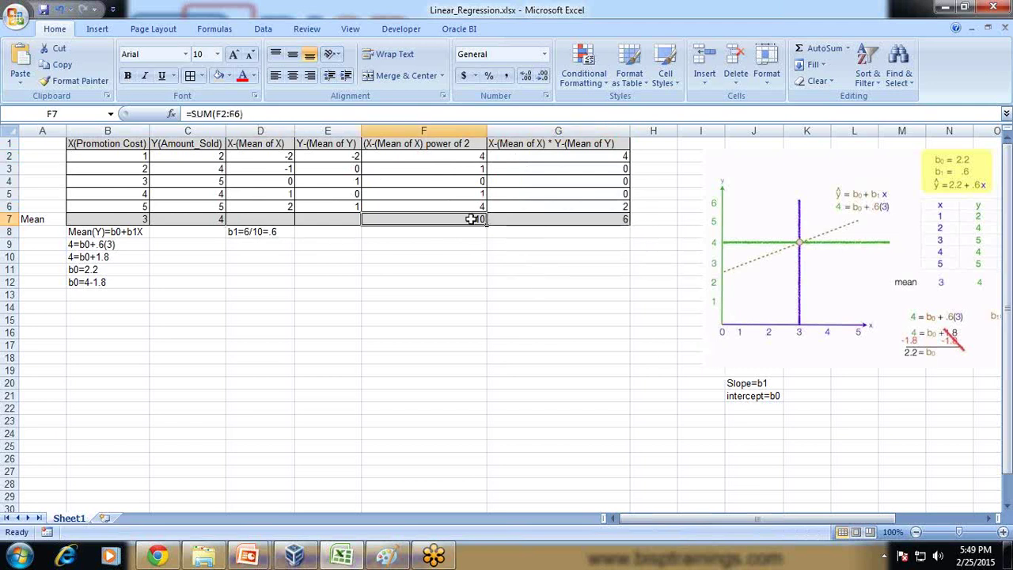
click(277, 232)
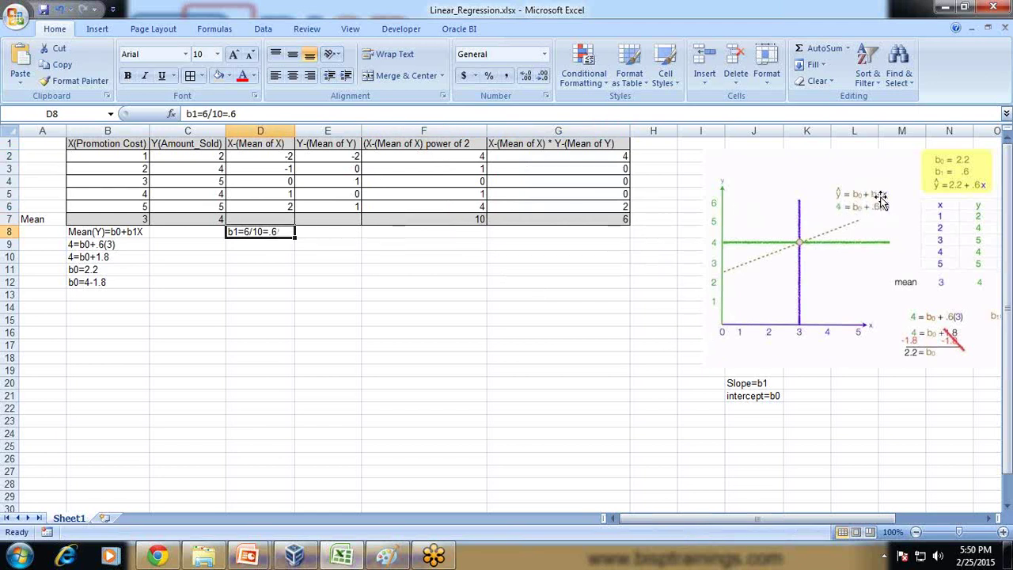
Step: Trace how the X mean in B7, Y mean in C7 and slope in D8 are substituted into the regression equation in B9
click(124, 216)
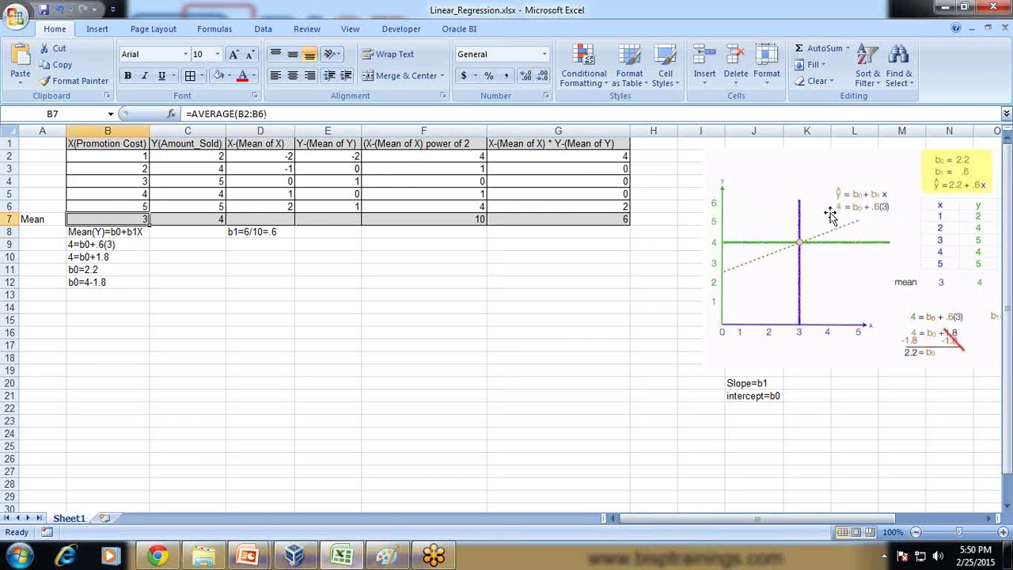
click(251, 232)
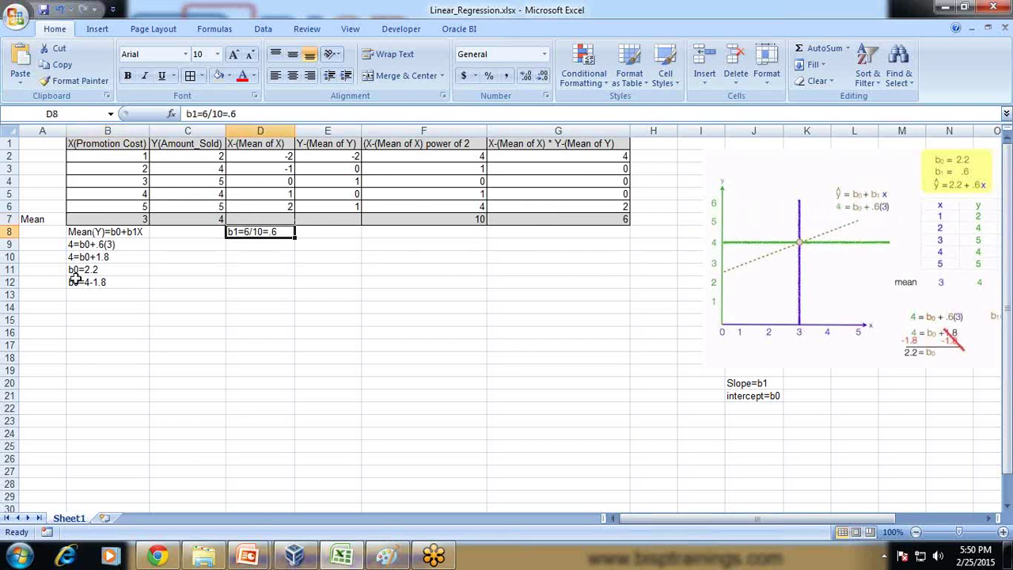
click(99, 255)
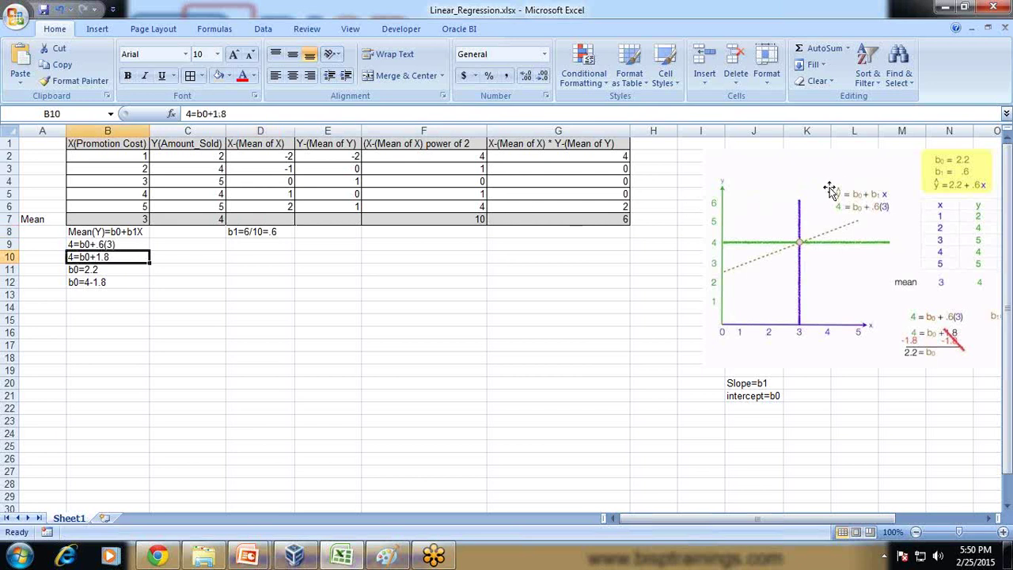
click(198, 216)
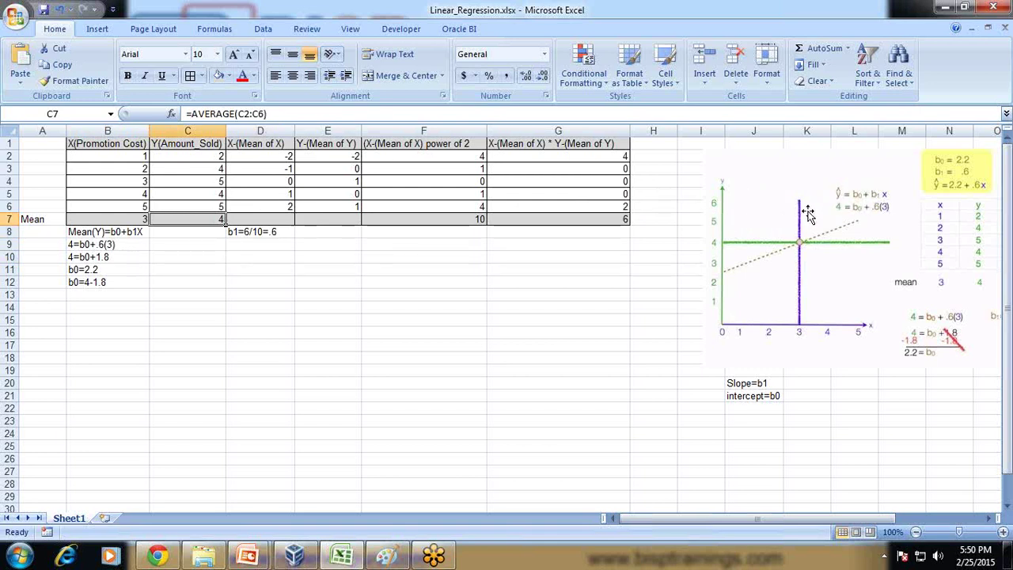
click(110, 247)
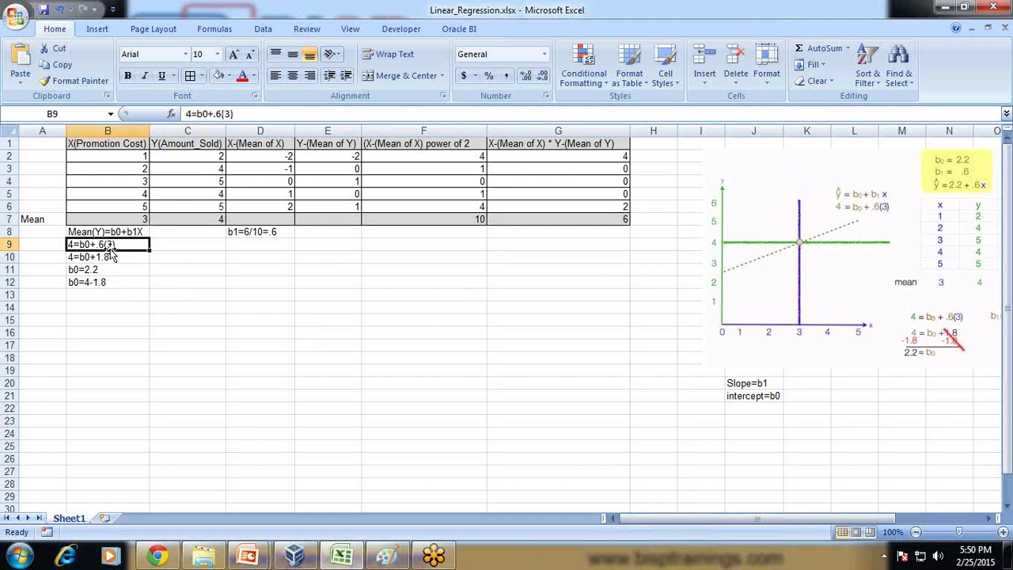
Step: Follow the solution for intercept b0 through B10 and B11, and review the whole calculation table B1:G7
click(109, 256)
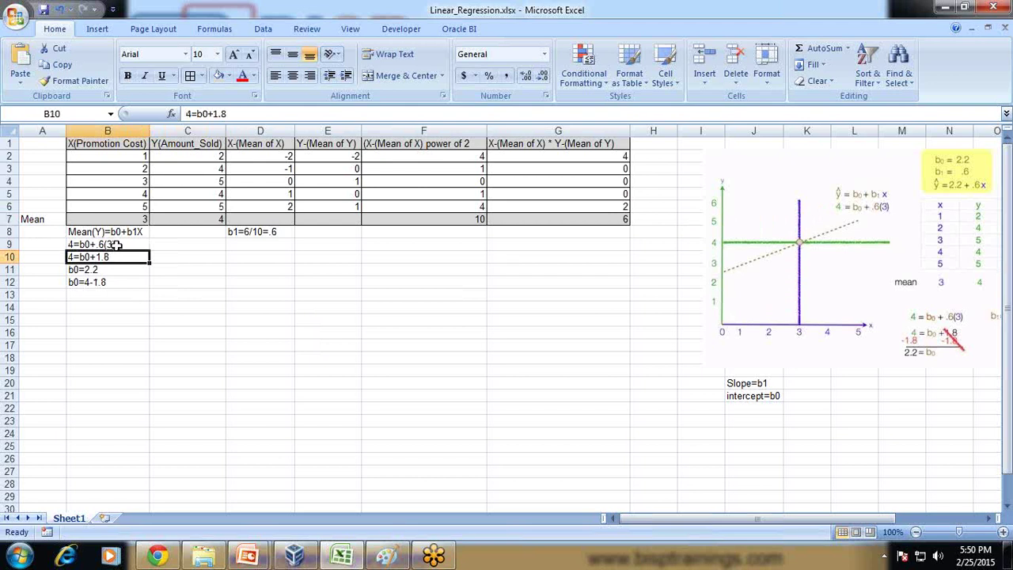
click(104, 270)
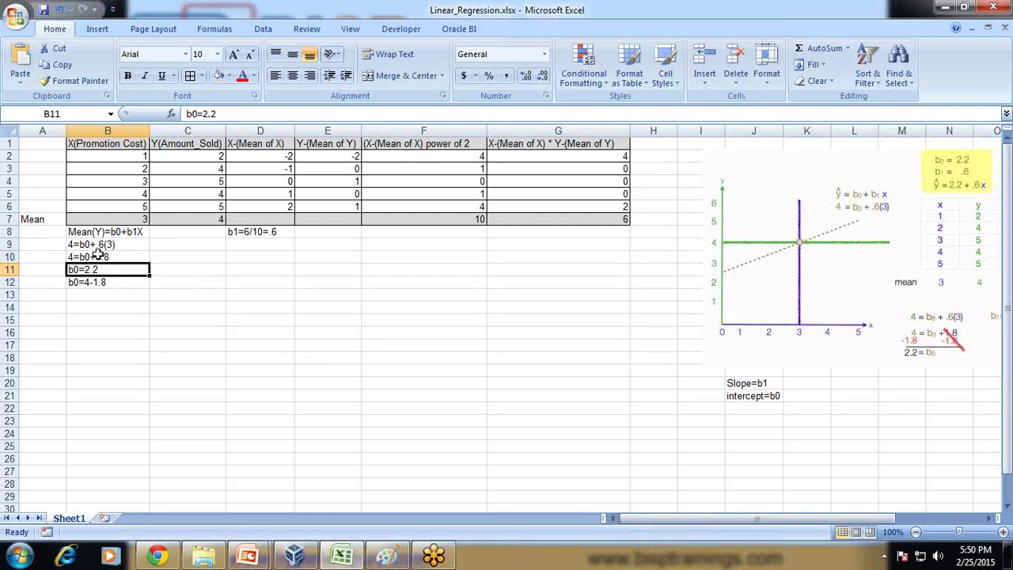
click(110, 255)
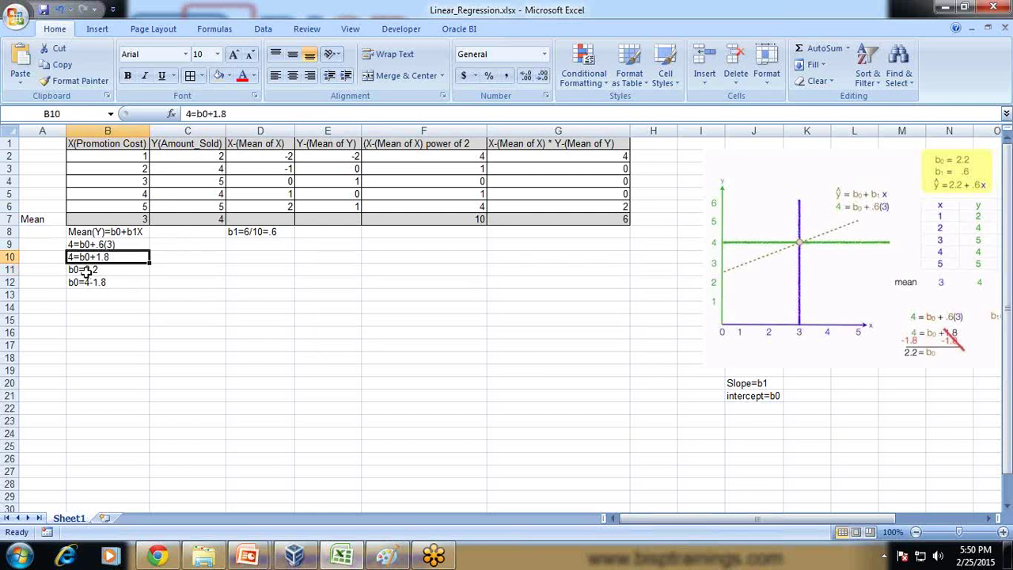
click(133, 270)
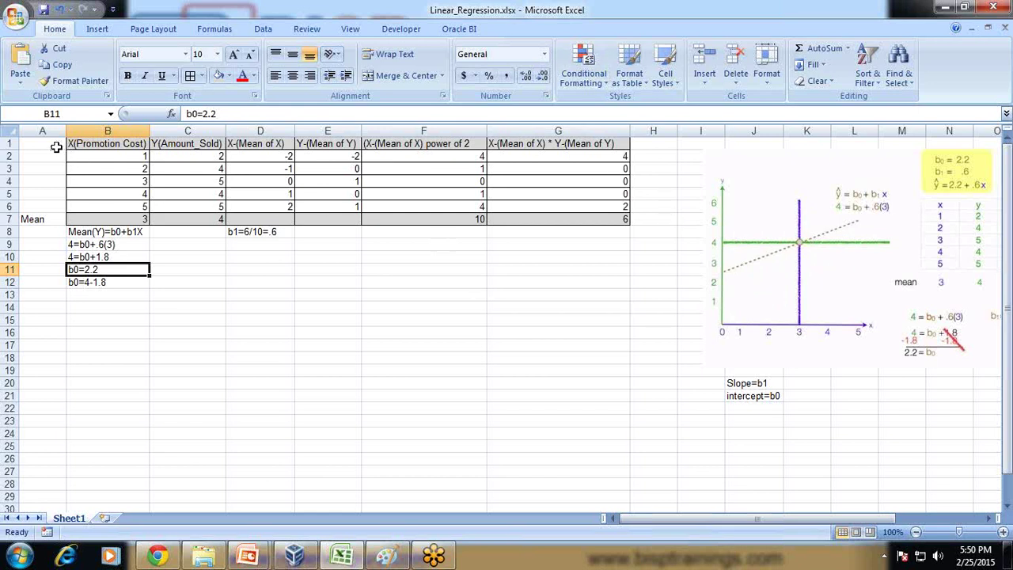
drag(89, 148, 589, 220)
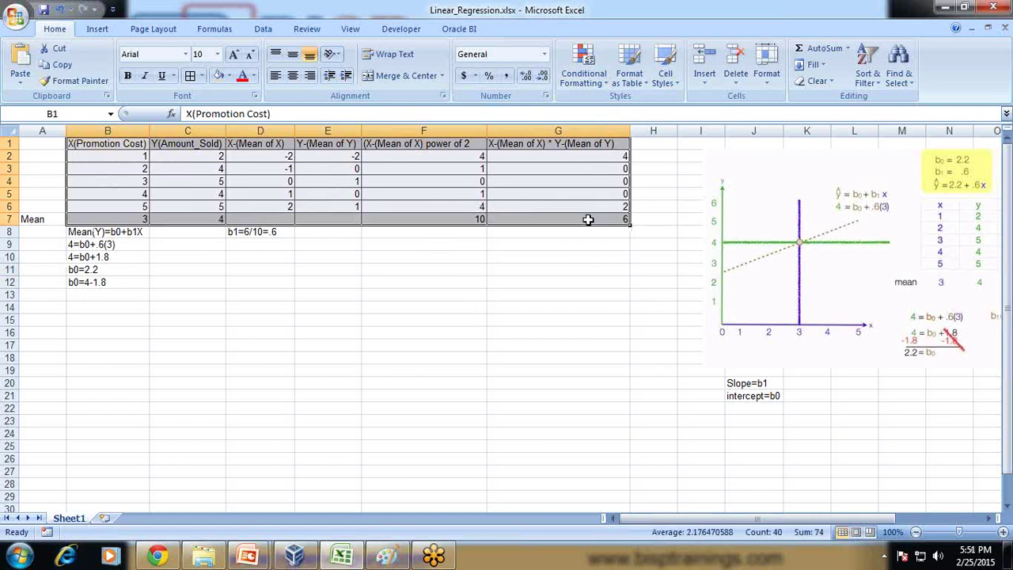
Step: Switch to IBM Cognos Framework Manager and examine the COSTS and SALES tables and their relationships in the Physical Layer diagram
click(296, 554)
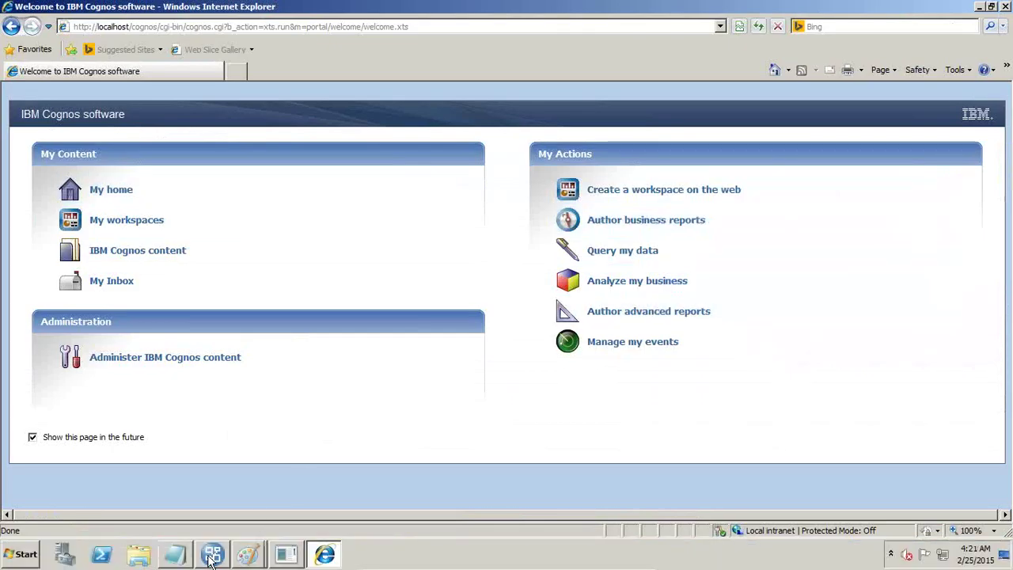
click(212, 557)
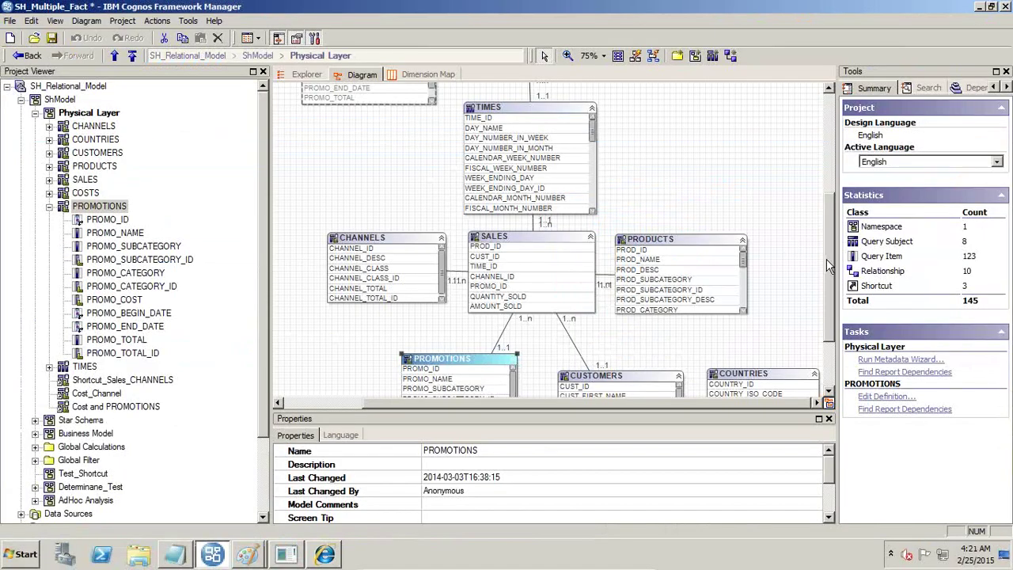
drag(827, 259, 827, 281)
click(506, 168)
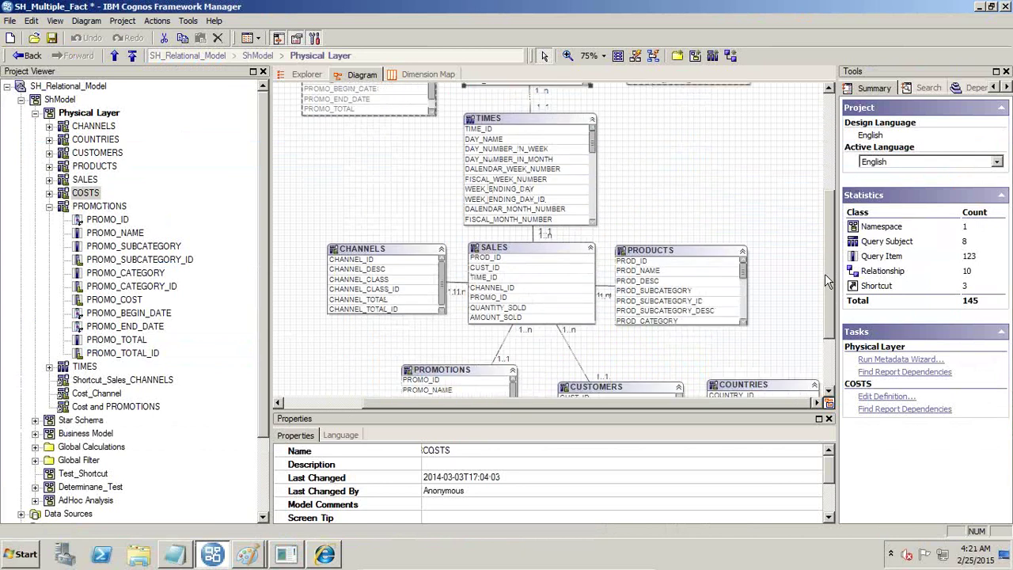
click(540, 224)
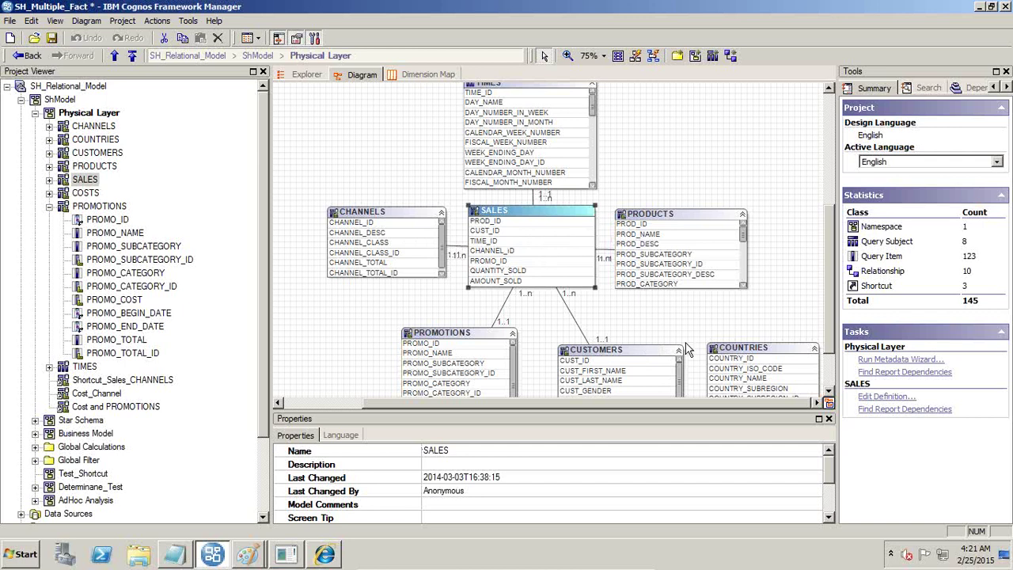
Step: Switch to the IBM Cognos portal and create a blank advanced report in Report Studio from the Business View with Filter package
click(331, 554)
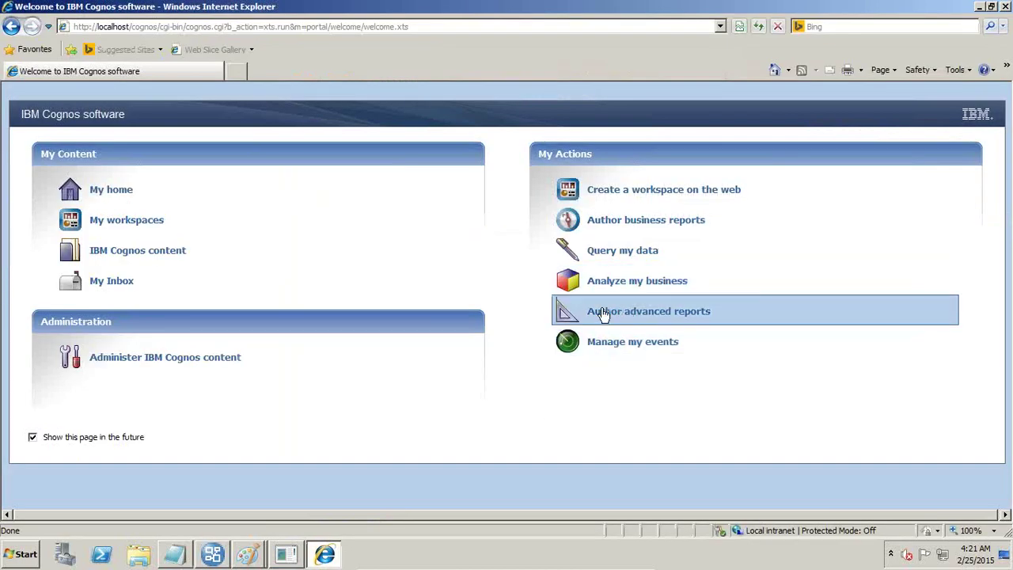
click(602, 316)
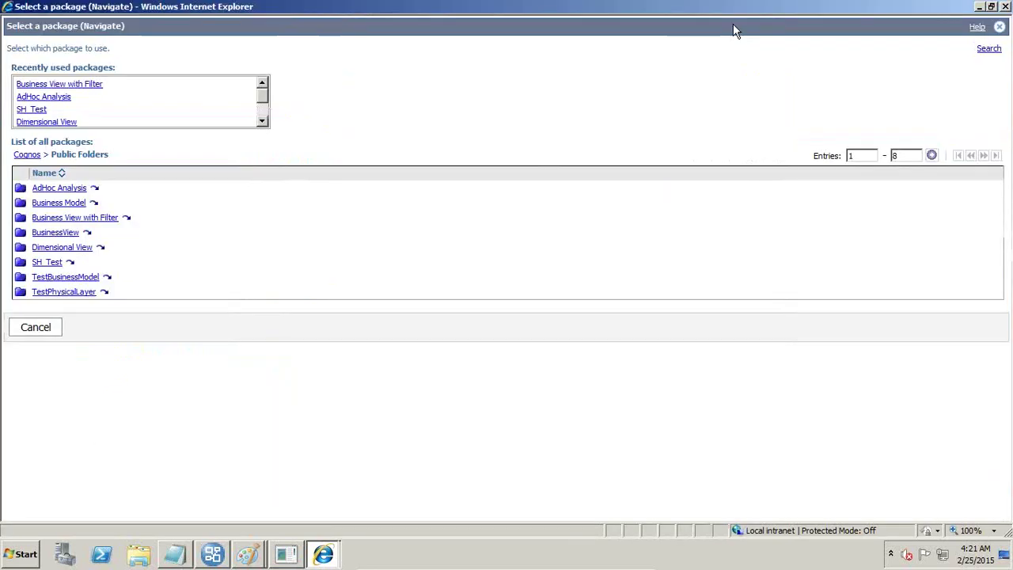
click(56, 218)
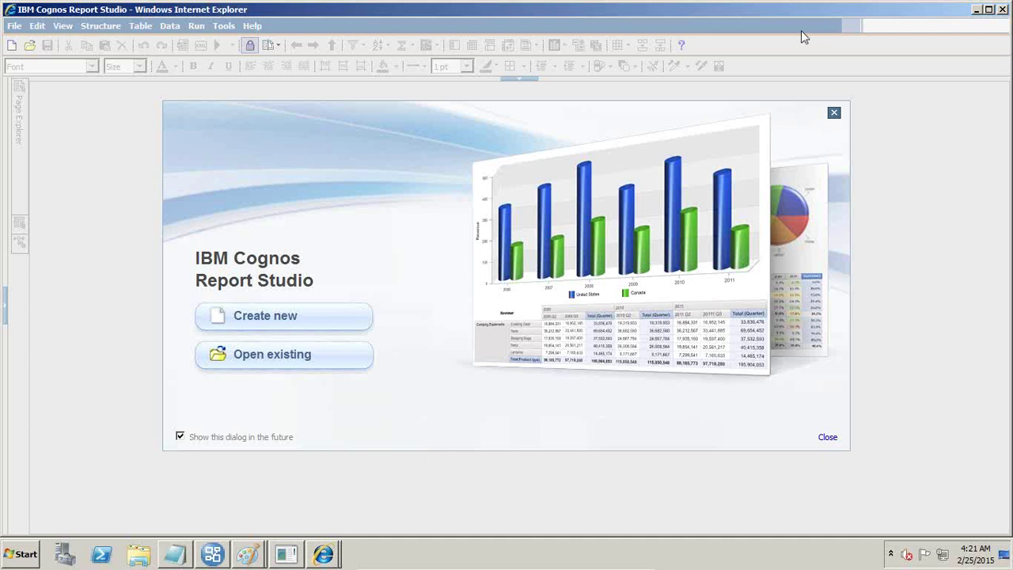
click(279, 319)
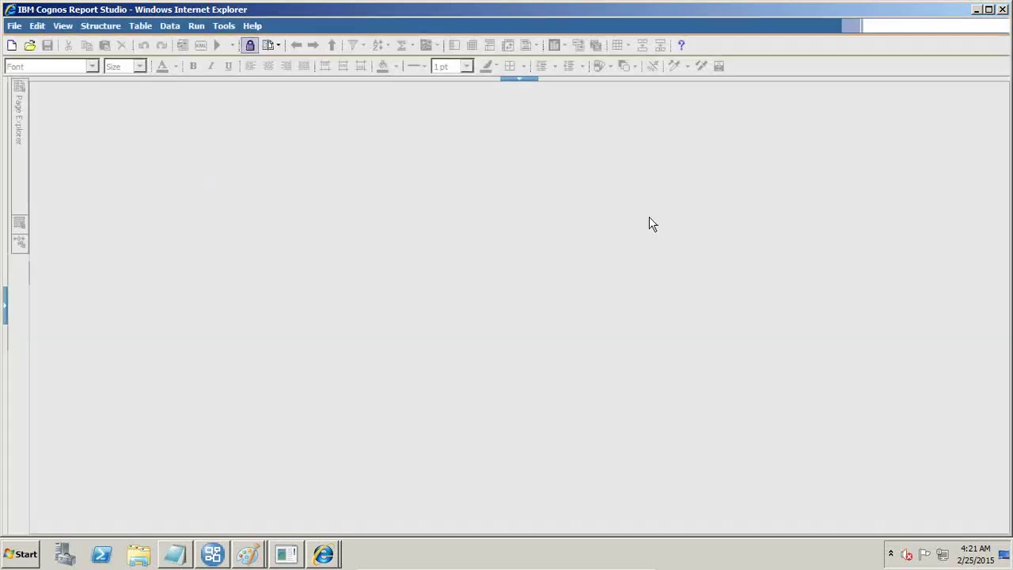
click(379, 230)
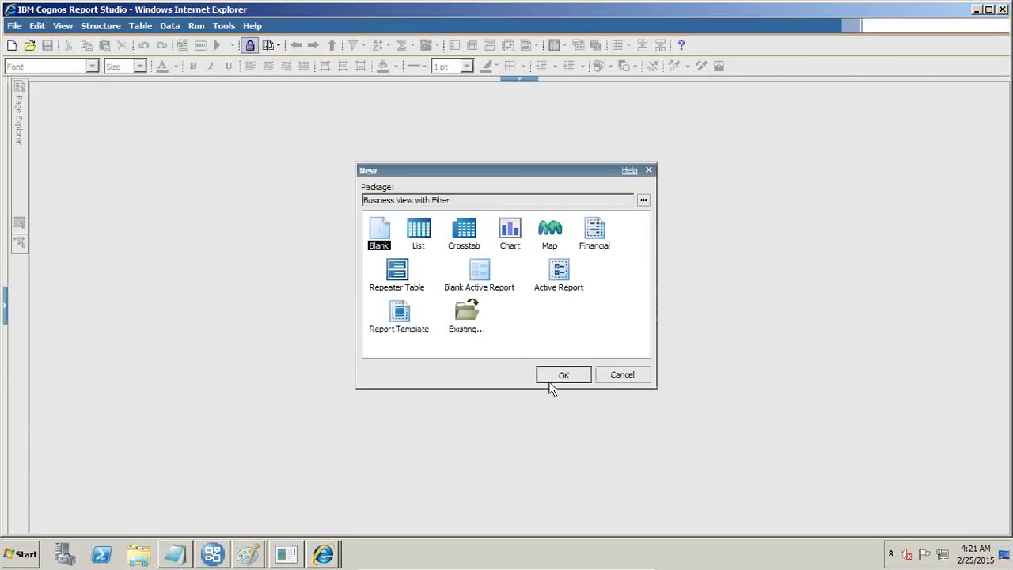
click(558, 377)
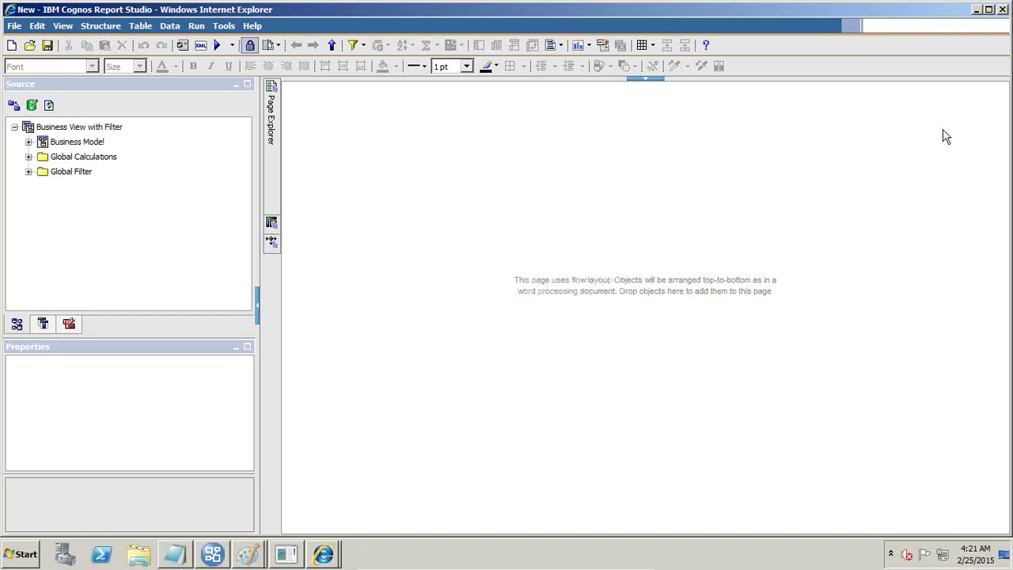
Step: Insert a block at the start of the page containing a text item that reads "An Example of Linear Regression"
click(42, 326)
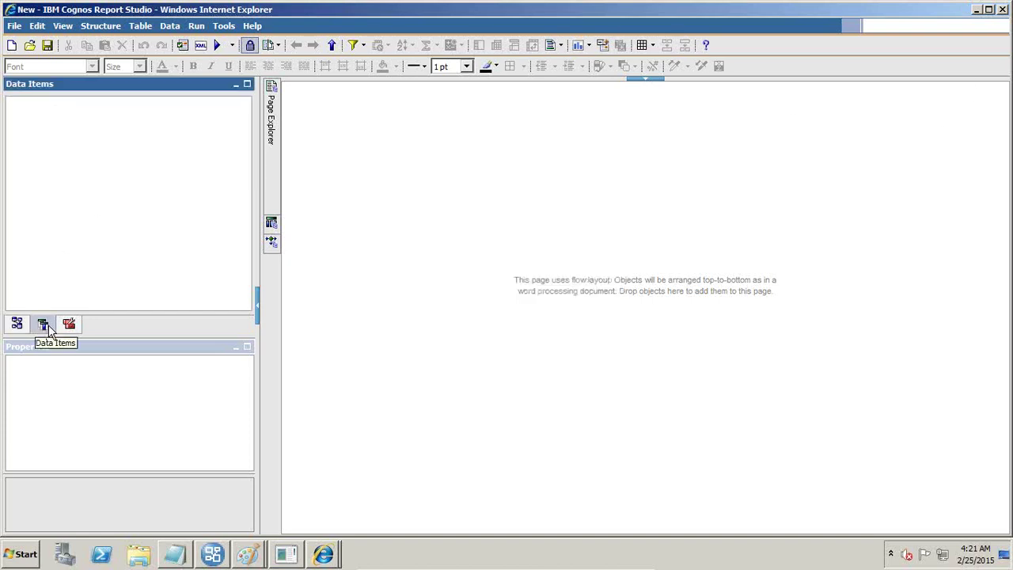
drag(40, 123, 427, 127)
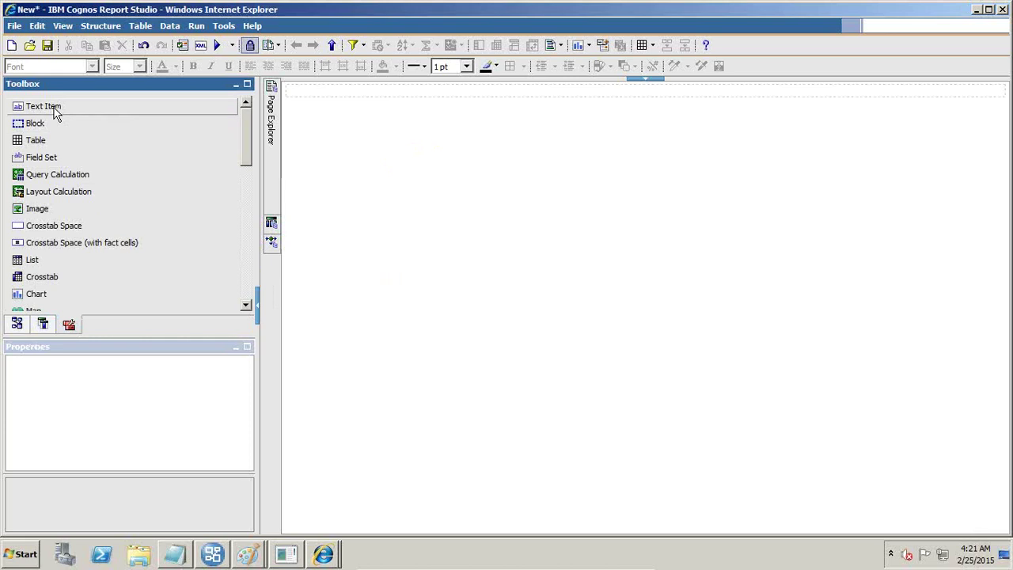
drag(56, 106, 427, 97)
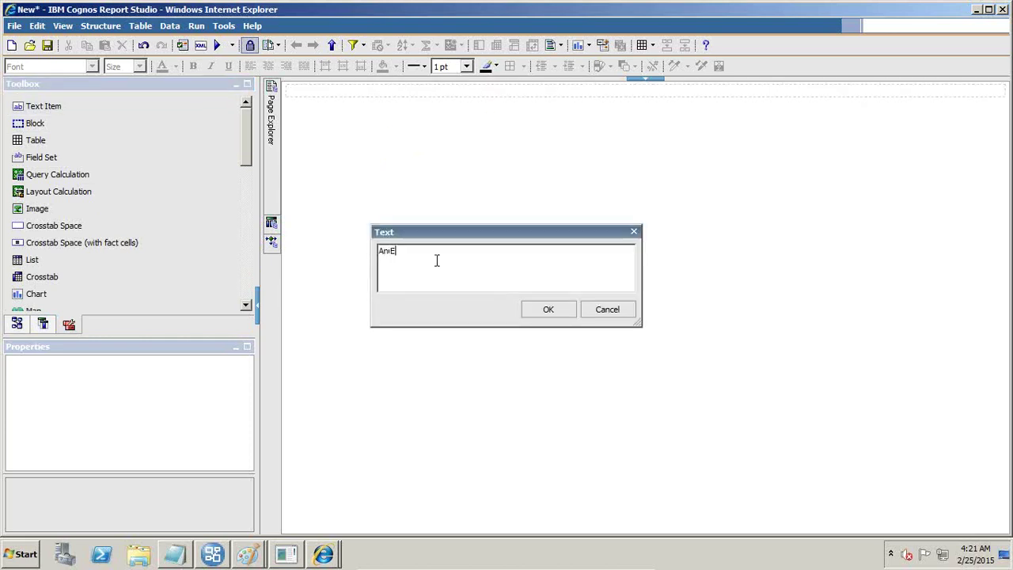
text(An Example of Linear Regression)
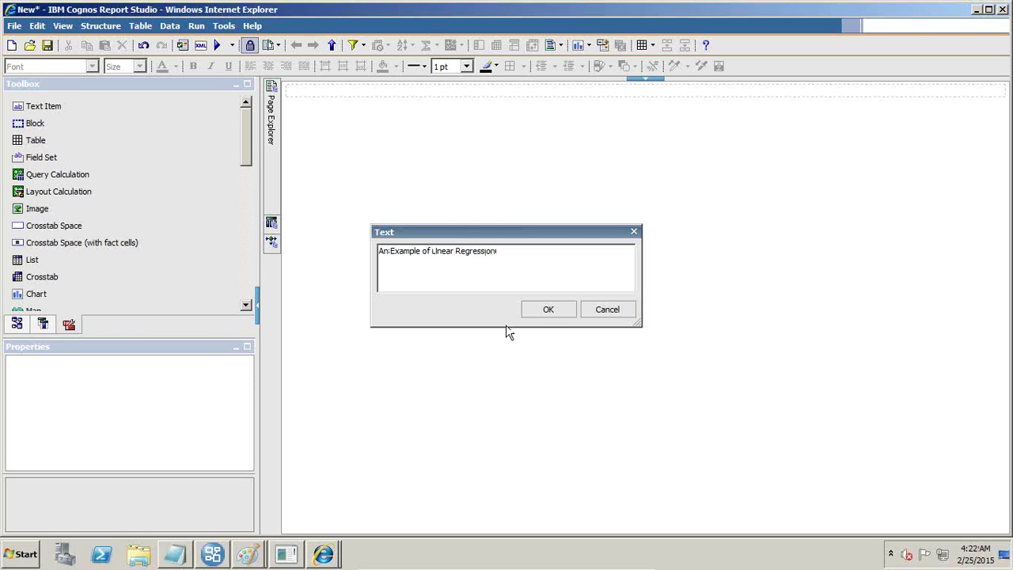
click(546, 310)
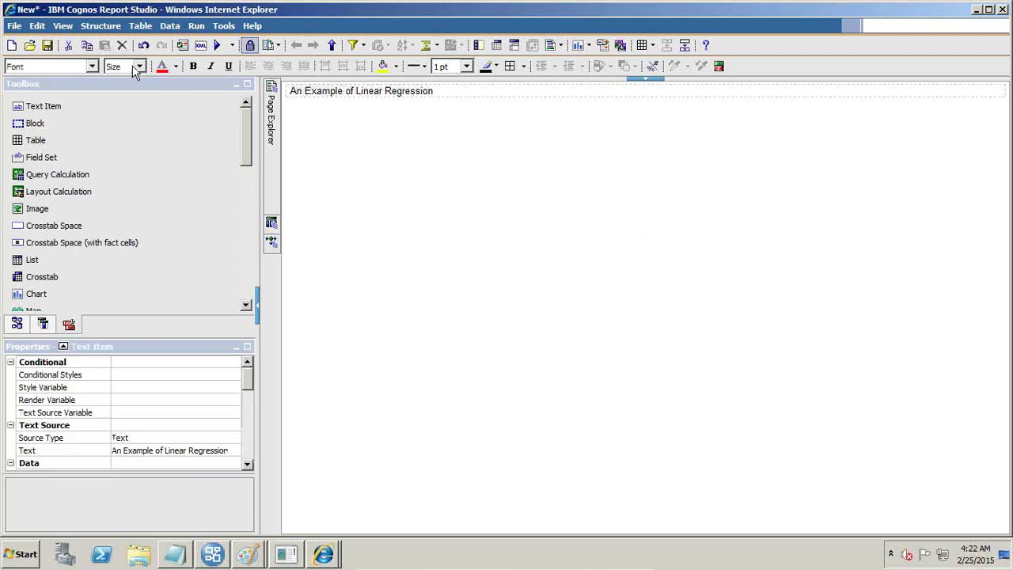
Step: Format the report title text in blue and bold, and centre it within its block
click(176, 69)
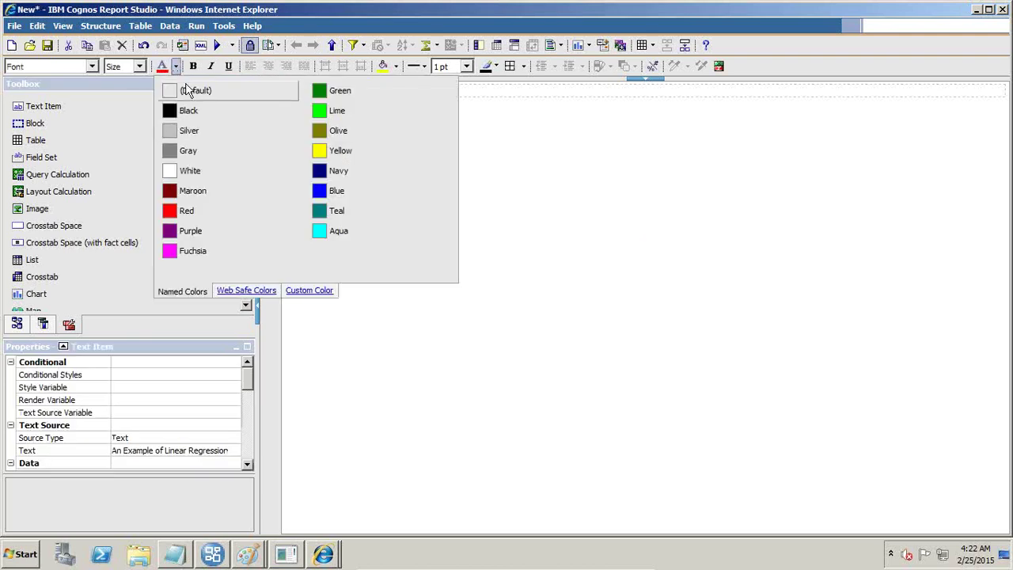
click(331, 194)
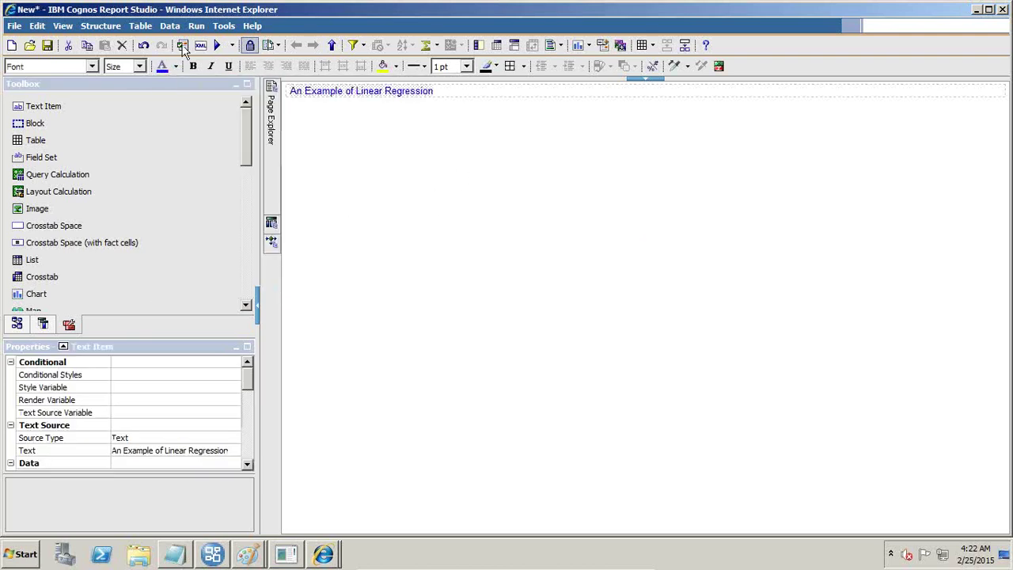
click(193, 67)
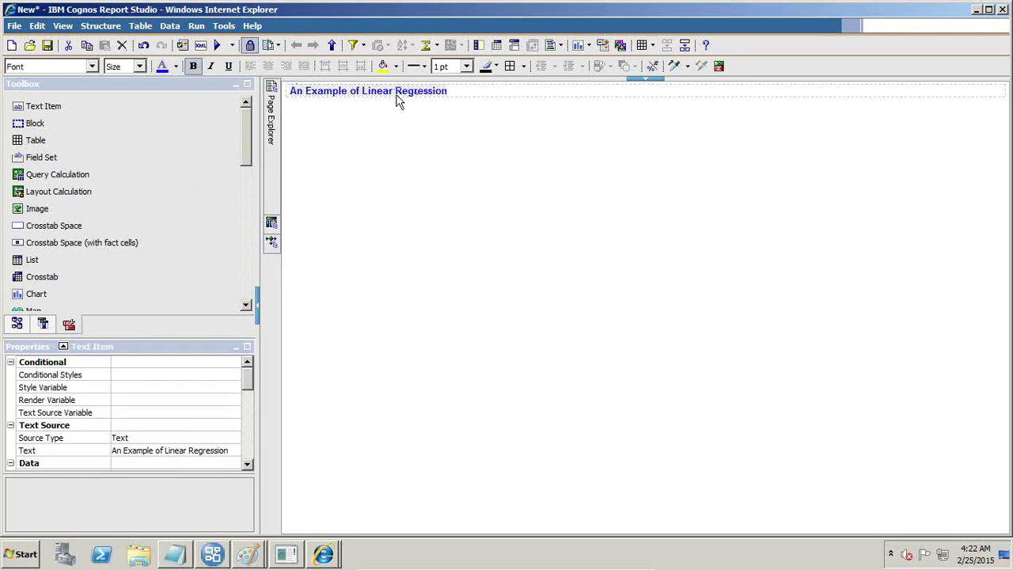
click(454, 95)
click(269, 67)
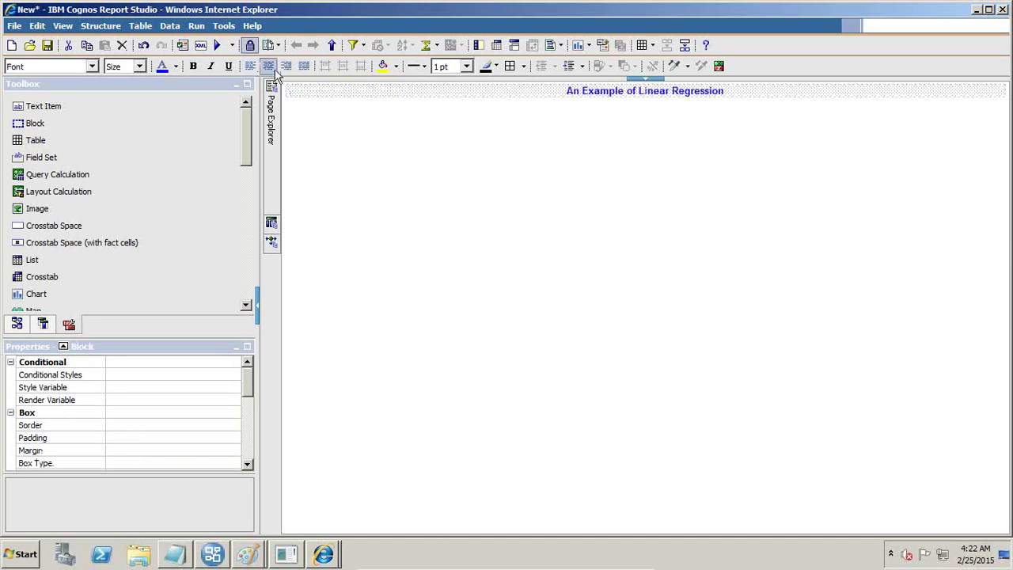
Step: Insert a two-column, one-row table below the title block and place a list in its first cell
drag(35, 141, 396, 198)
click(488, 339)
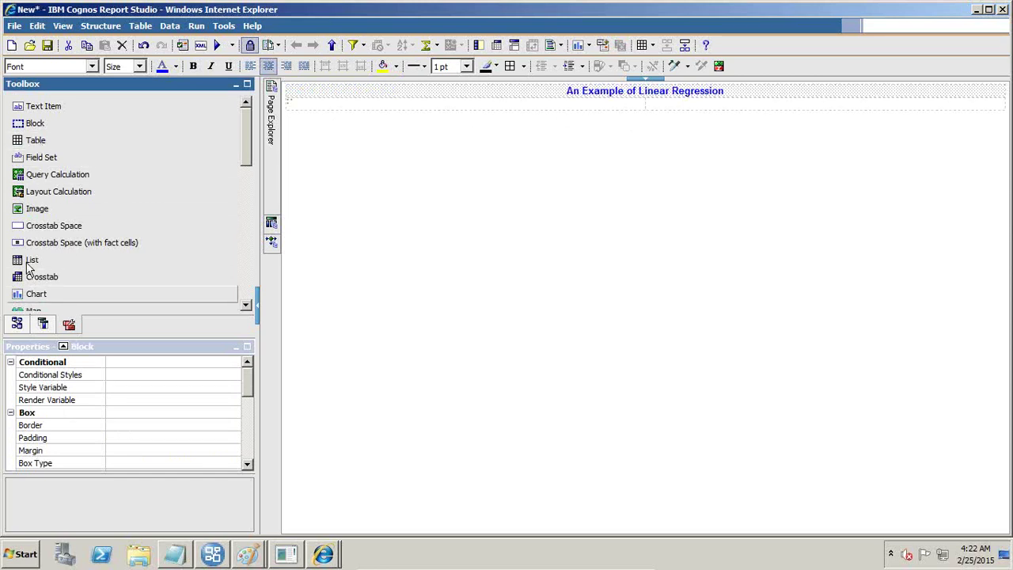
drag(28, 266, 424, 134)
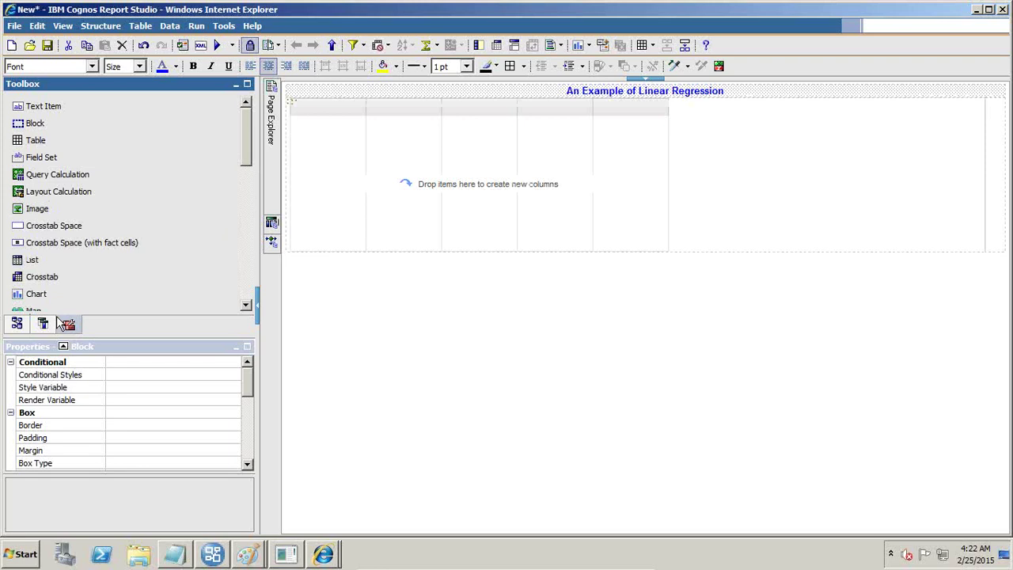
Step: Add PROD_CATEGORY from PRODUCTS and AMOUNT_SOLD from Fact SALES as columns of the list
click(17, 327)
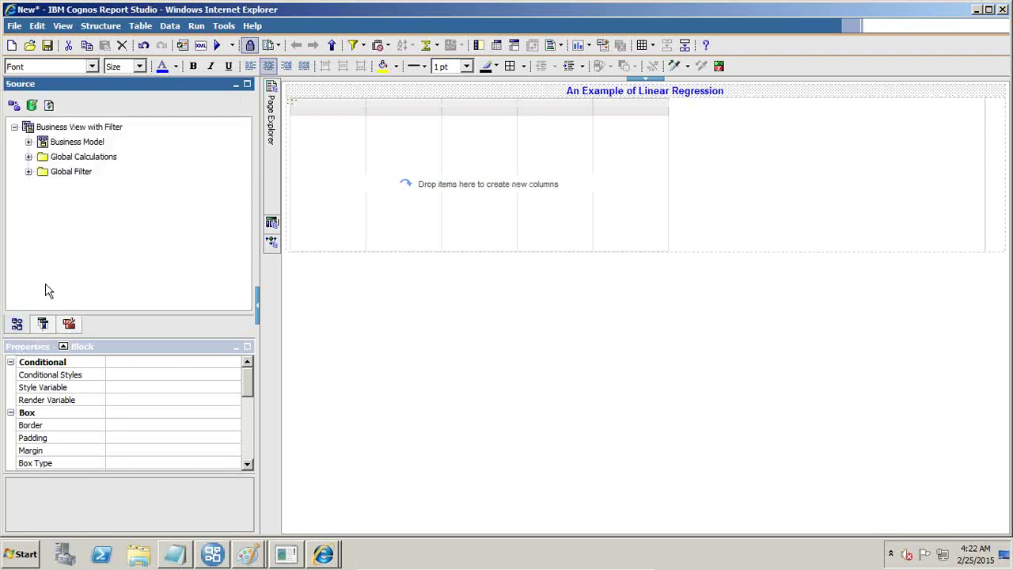
click(28, 141)
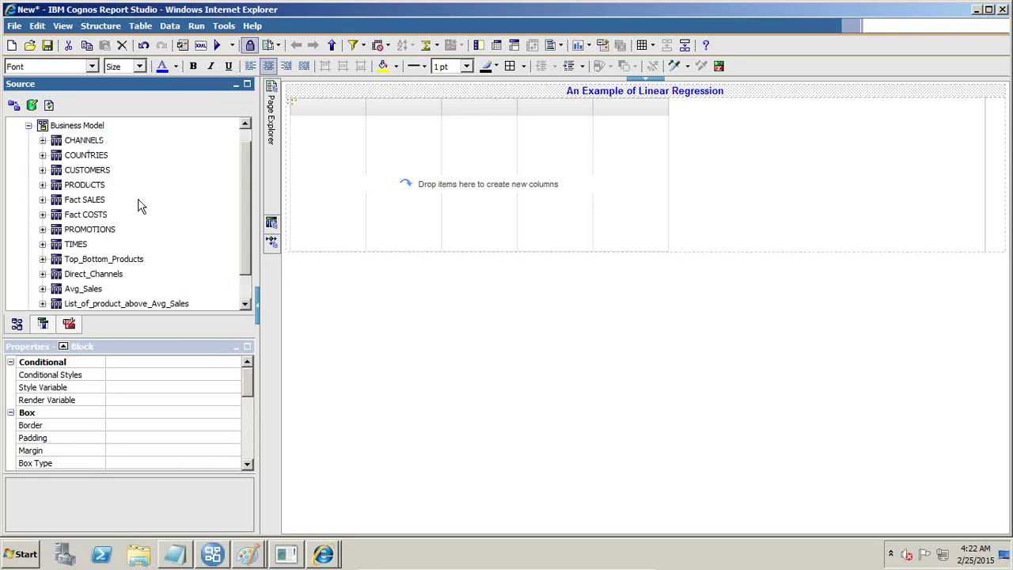
click(43, 184)
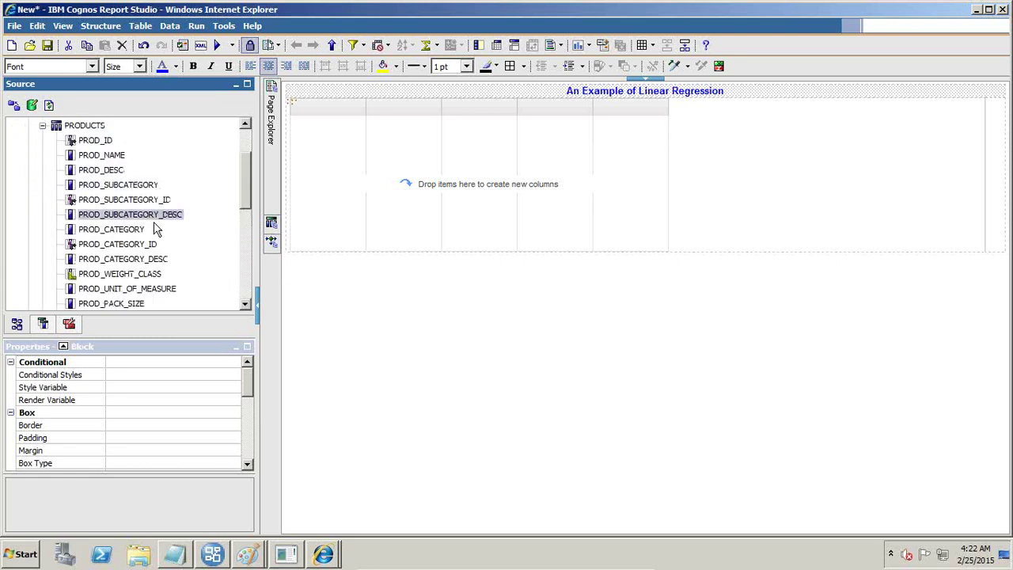
drag(131, 231, 301, 198)
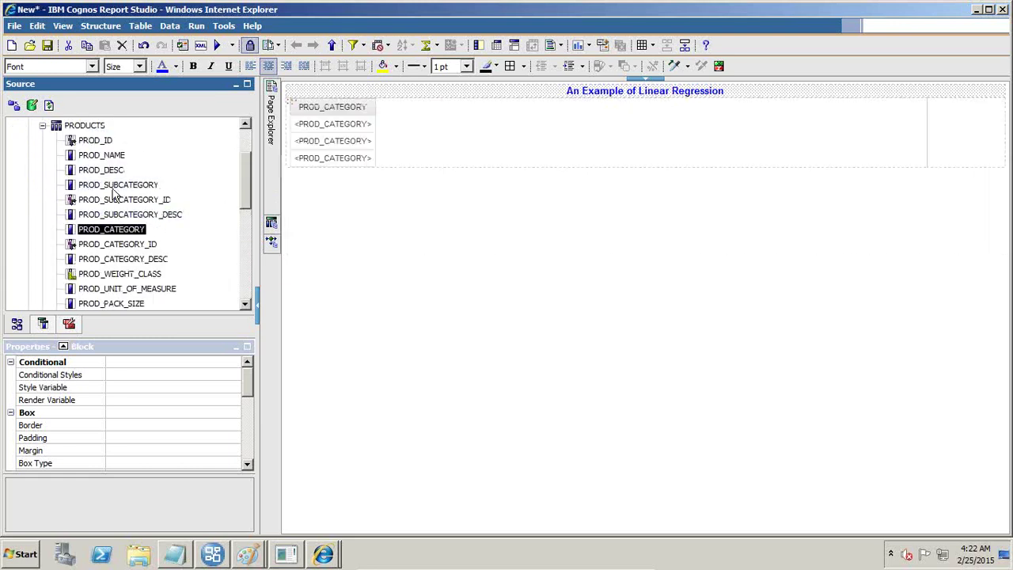
click(42, 126)
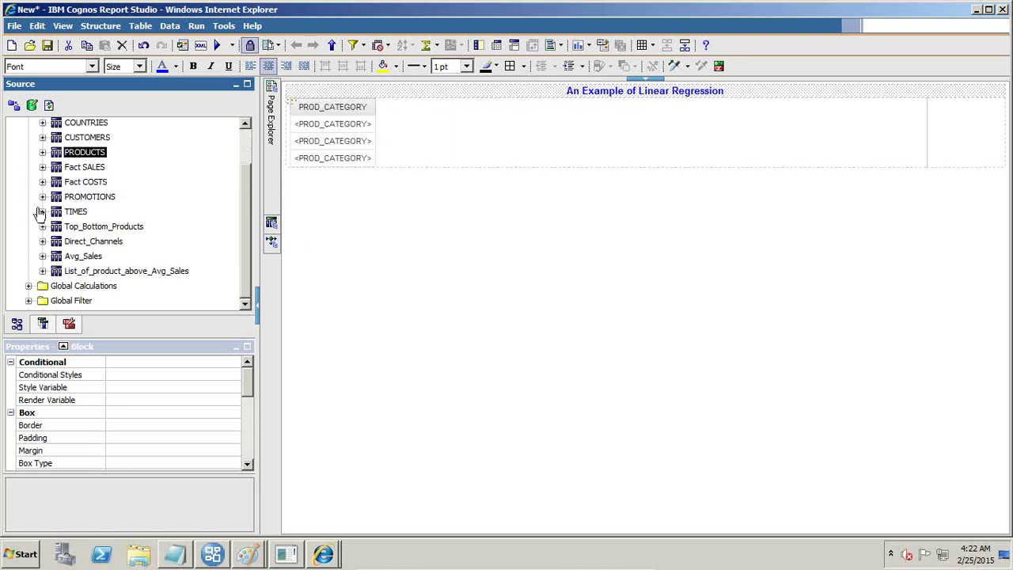
click(42, 167)
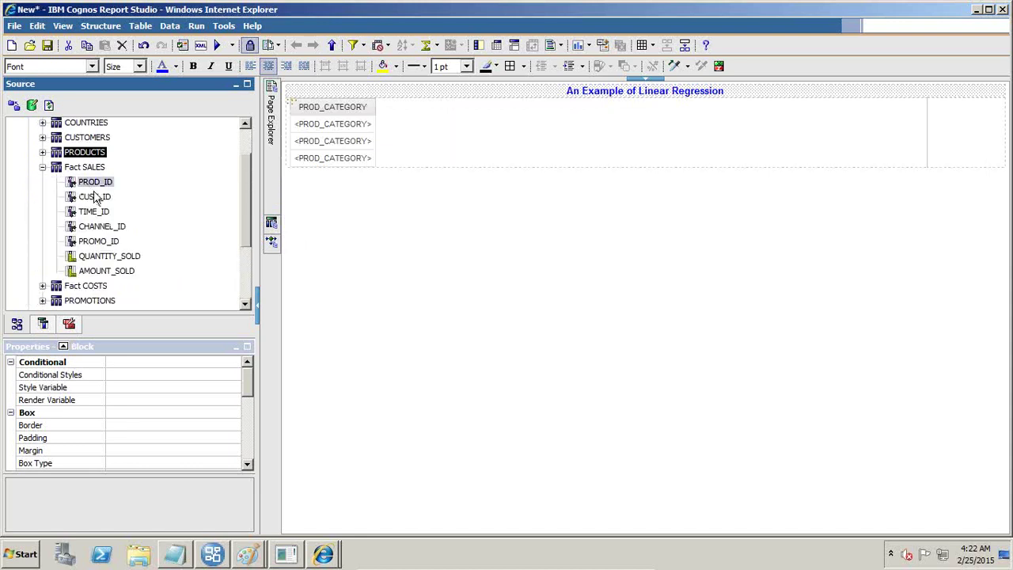
drag(106, 271, 384, 170)
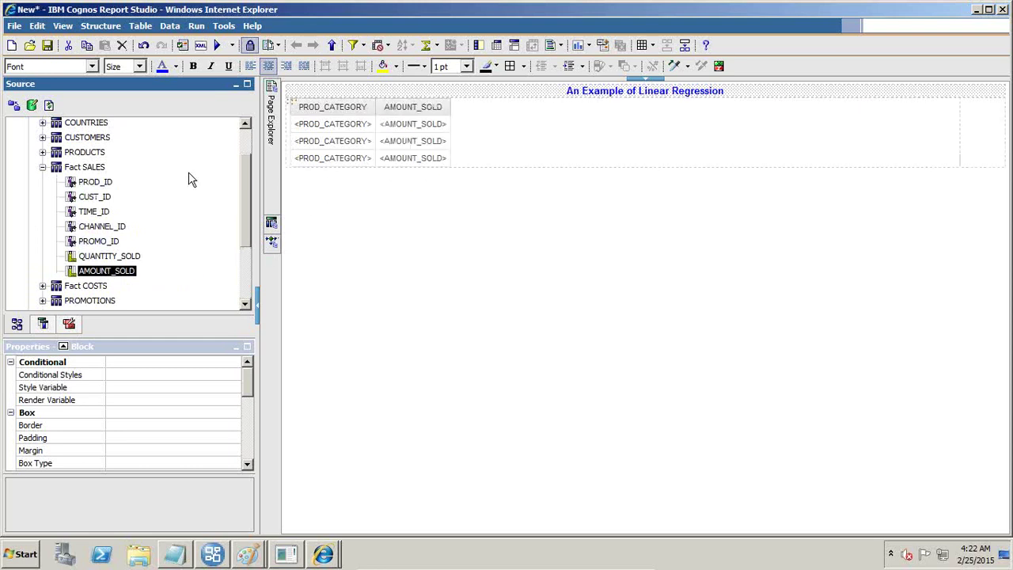
Step: Add FISCAL_YEAR from TIMES between the product category and amount sold columns, and preview the report output
click(42, 167)
scroll(79, 190, up, 2)
scroll(88, 190, down, 2)
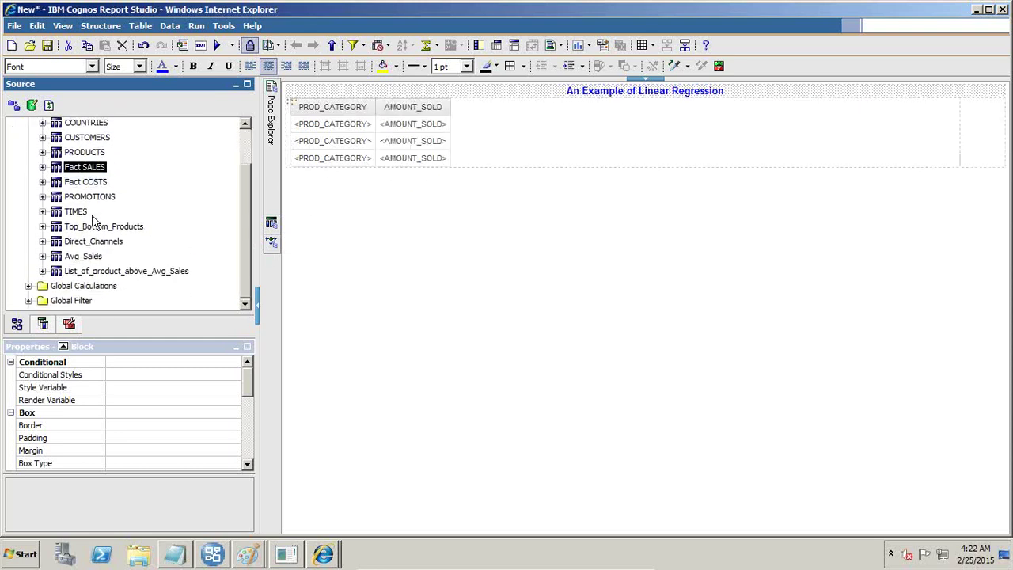
click(42, 211)
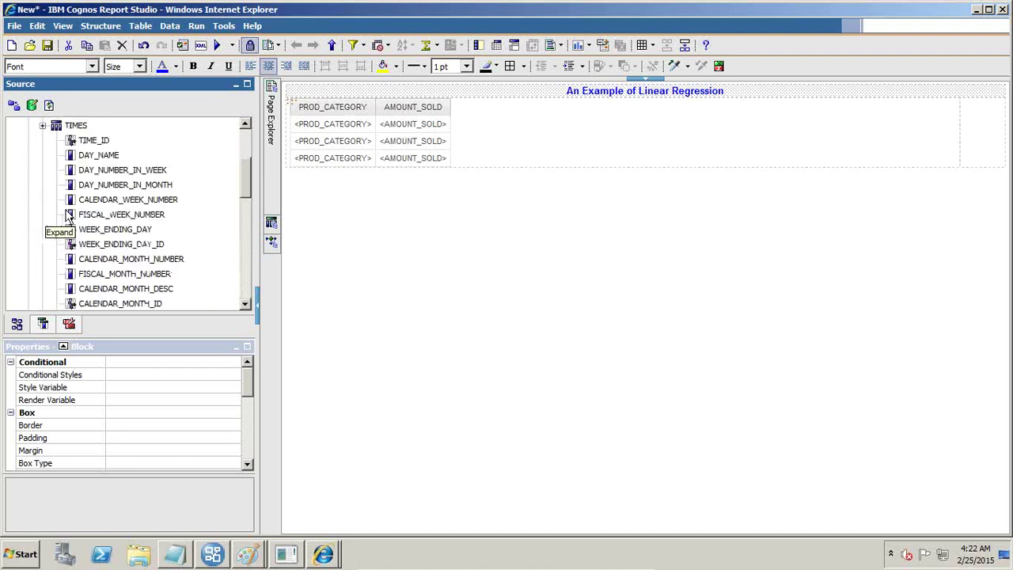
scroll(176, 222, down, 6)
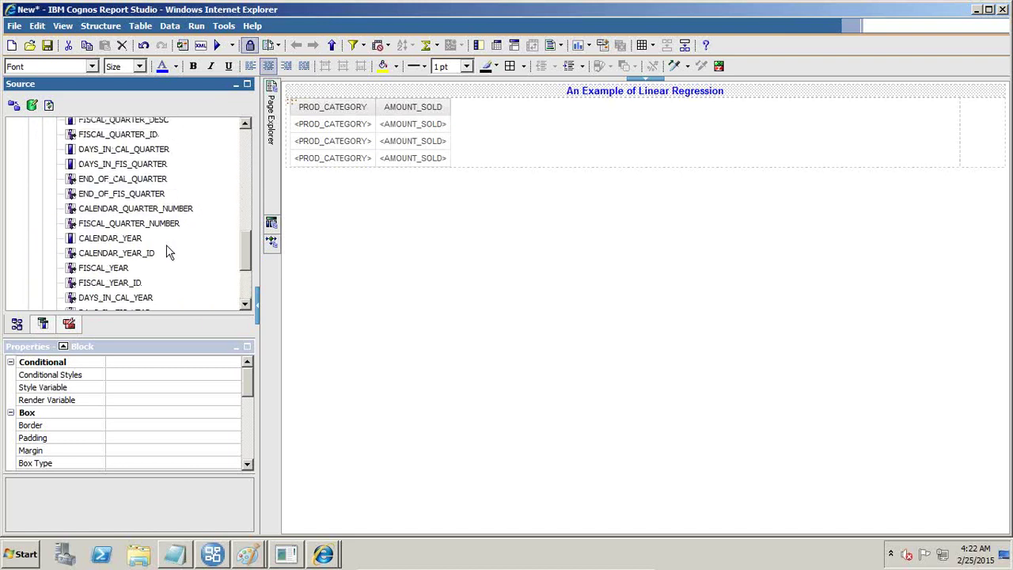
drag(102, 268, 378, 141)
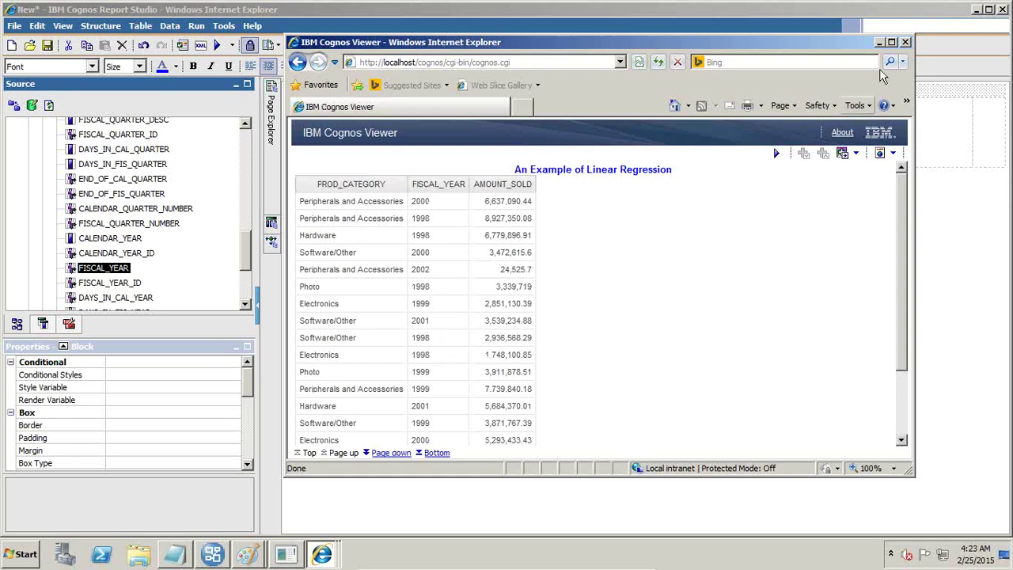
click(880, 44)
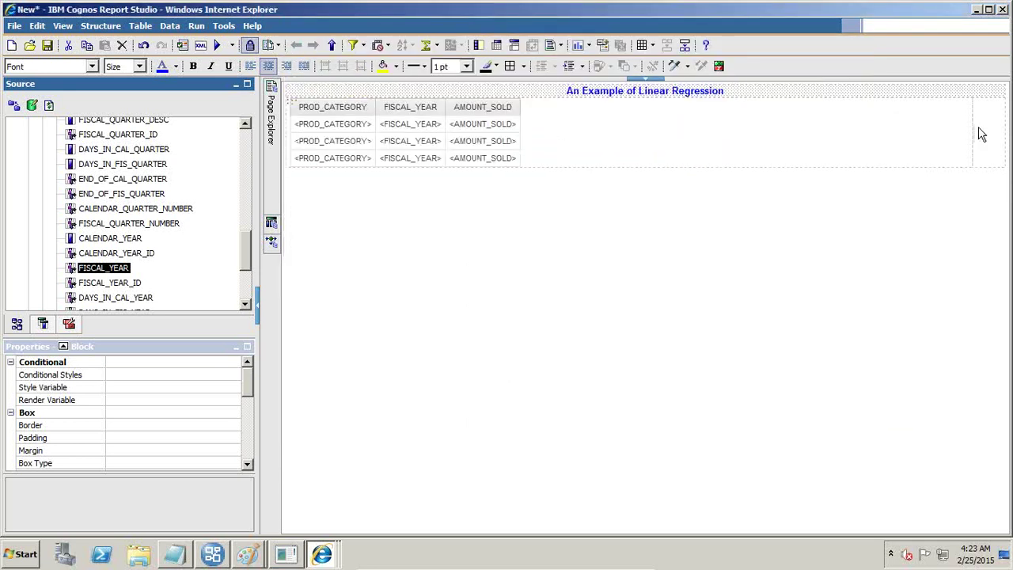
Step: Insert a Stacked Cylinder column chart into the table's second cell, beside the list
click(43, 324)
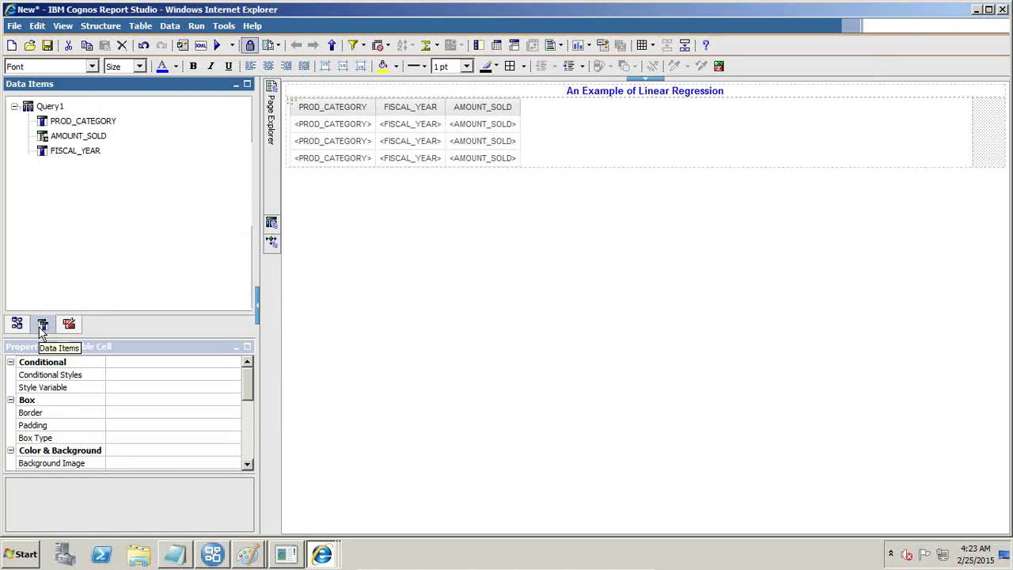
click(69, 323)
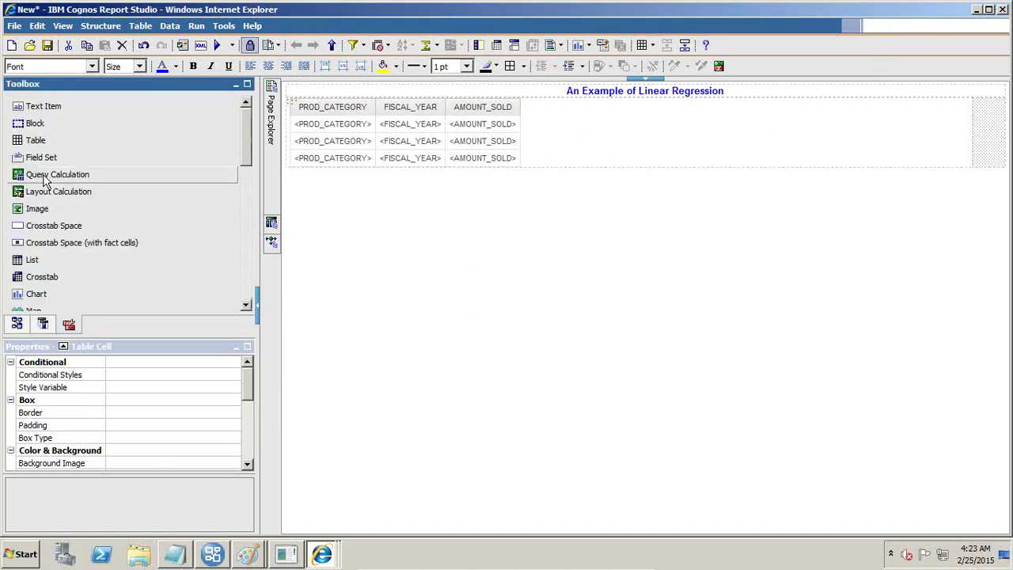
drag(62, 293, 985, 139)
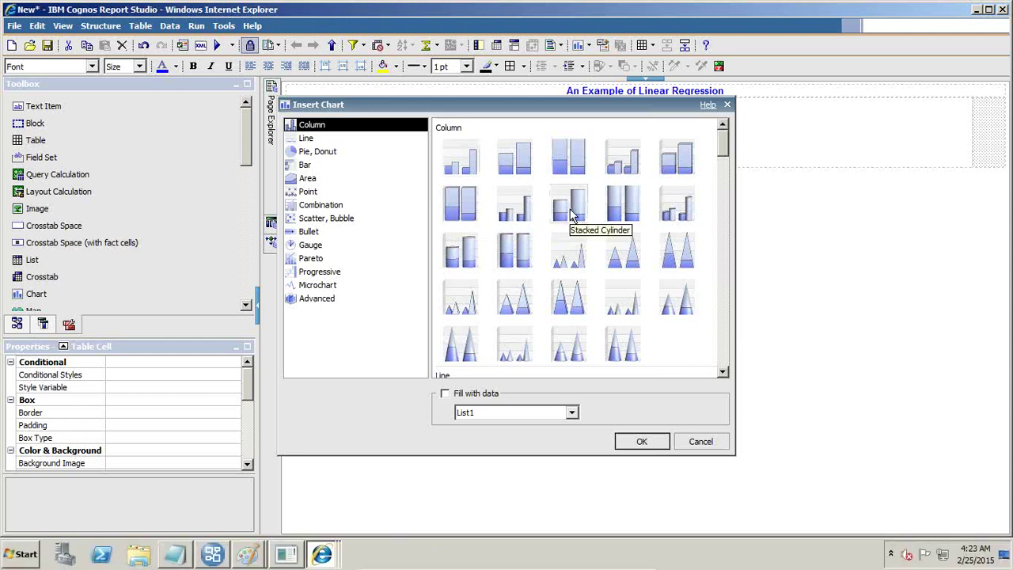
click(573, 213)
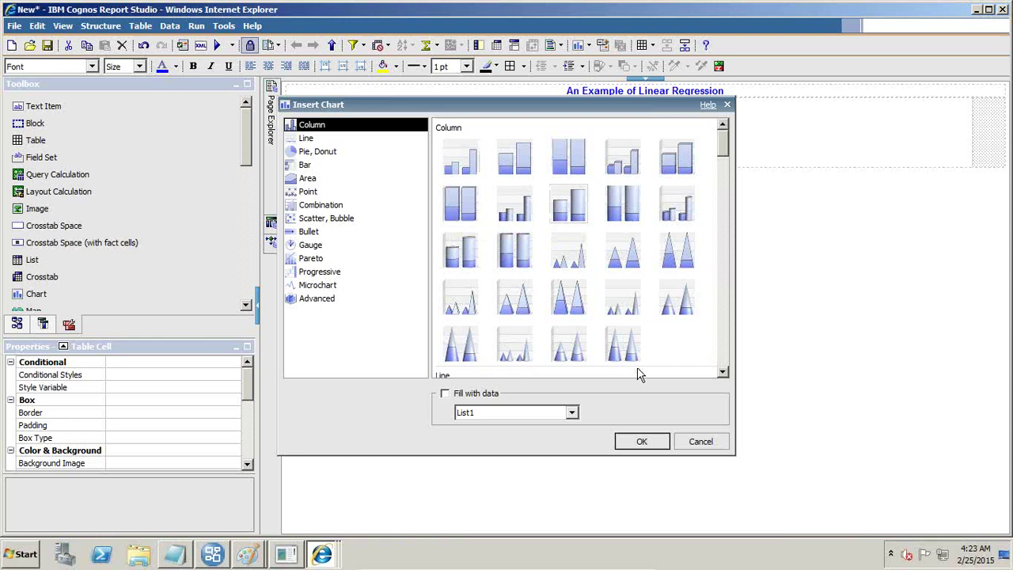
click(642, 442)
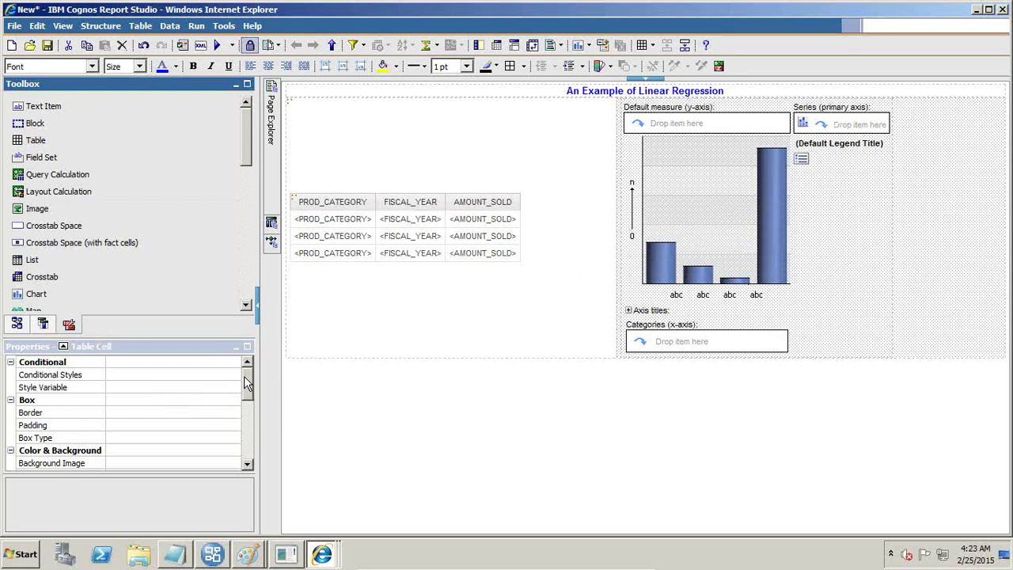
Step: Set the chart's Query property to Query1 so that it shares the list's data
drag(244, 378, 247, 438)
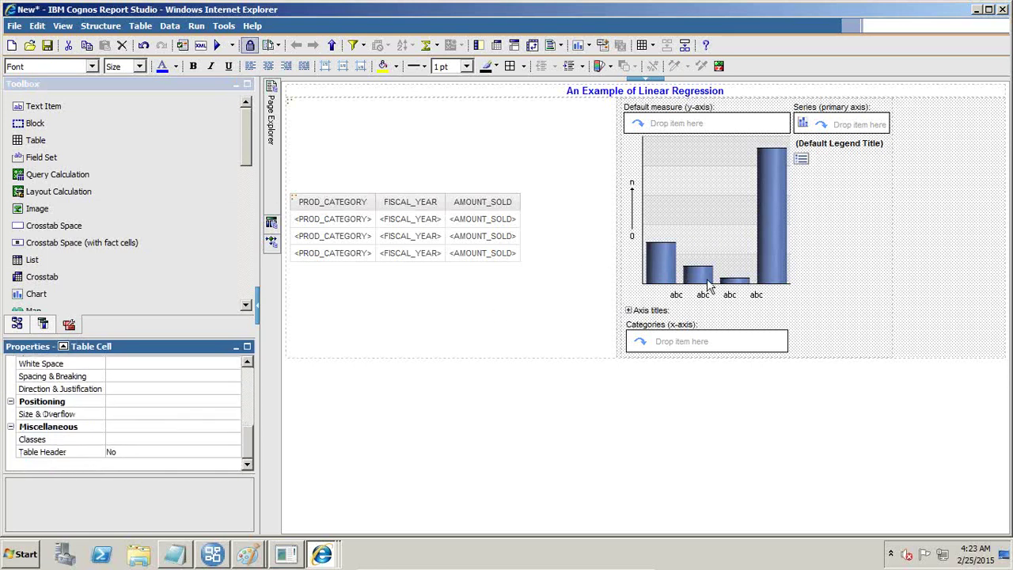
click(801, 277)
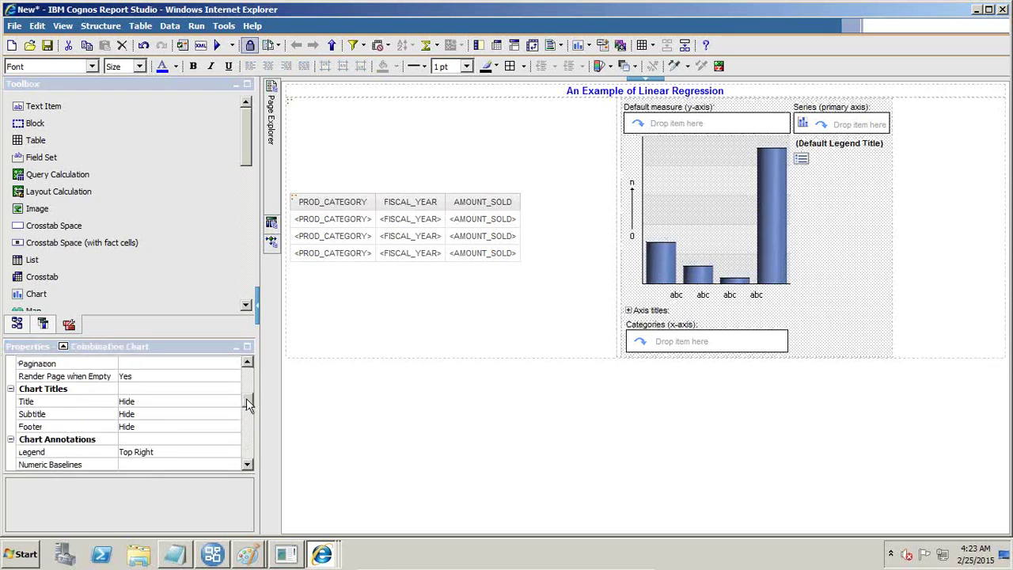
drag(246, 404, 247, 365)
click(231, 440)
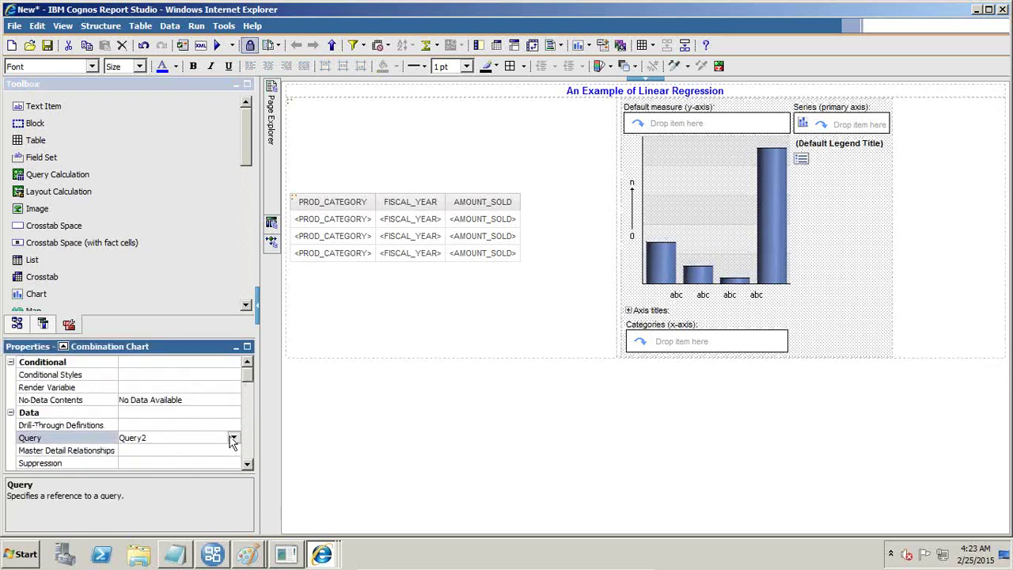
click(235, 439)
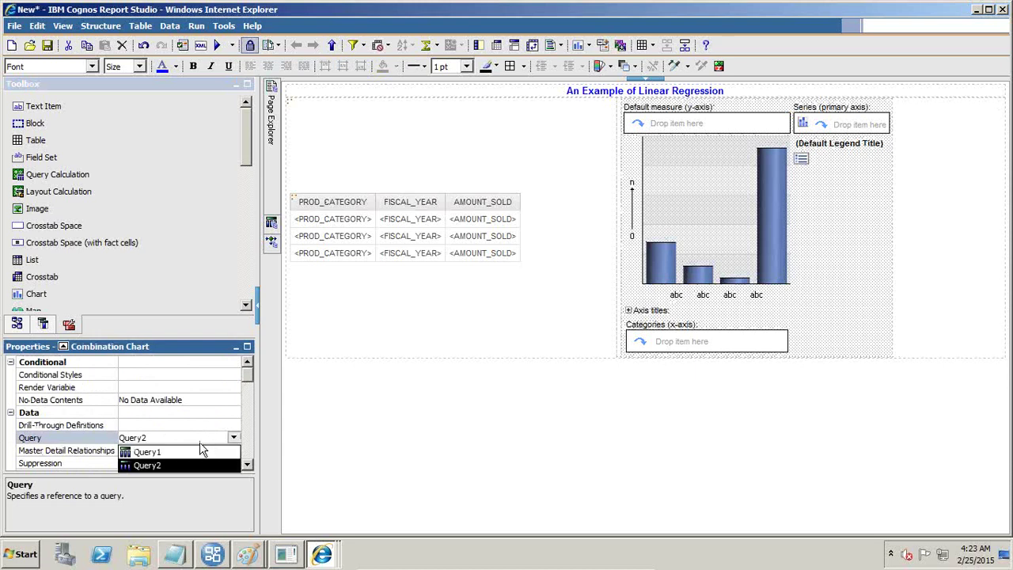
click(201, 453)
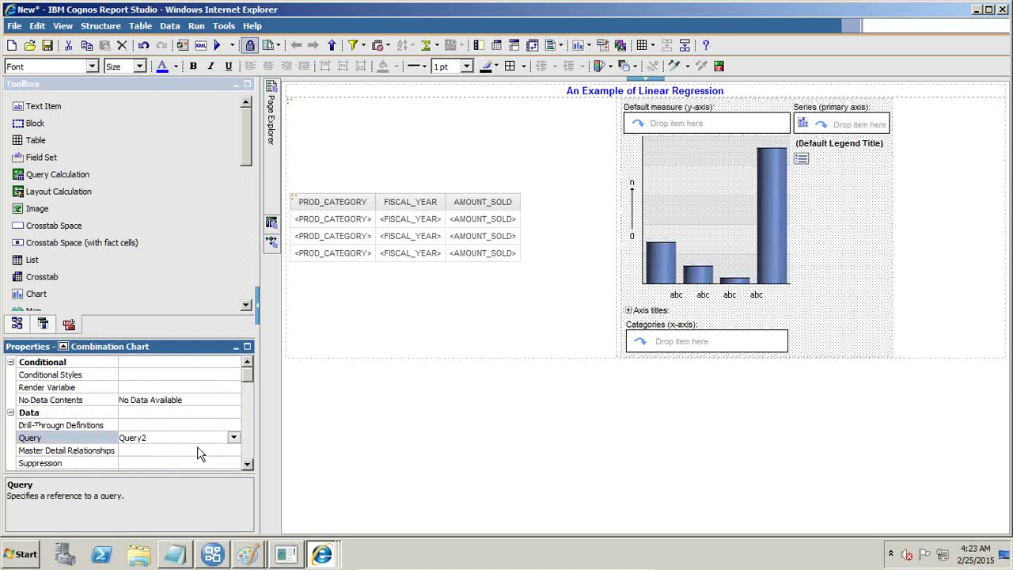
Step: Assign Query1 items to the chart: AMOUNT_SOLD as default measure, PROD_CATEGORY as series and FISCAL_YEAR as categories
click(42, 325)
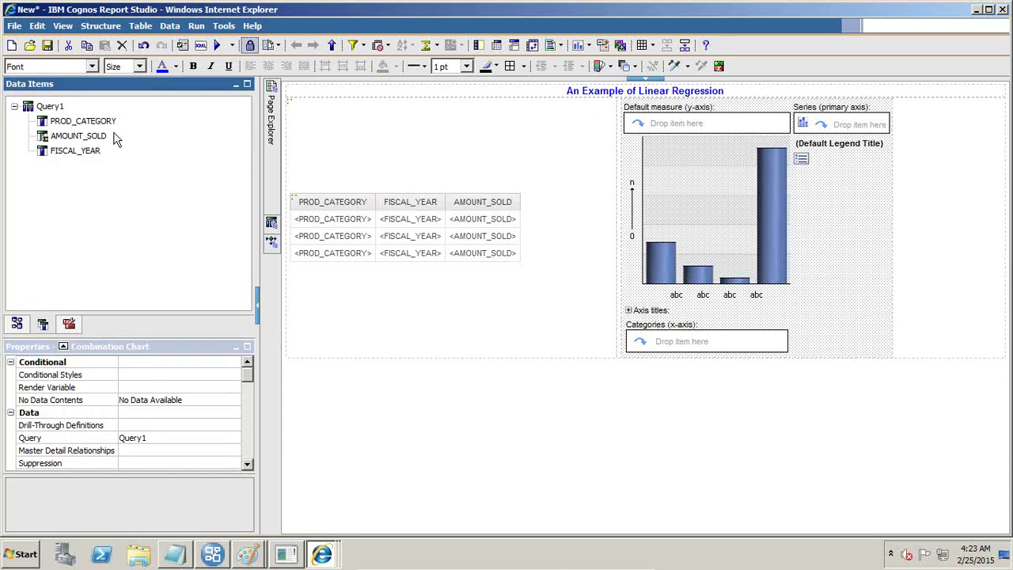
drag(89, 136, 674, 127)
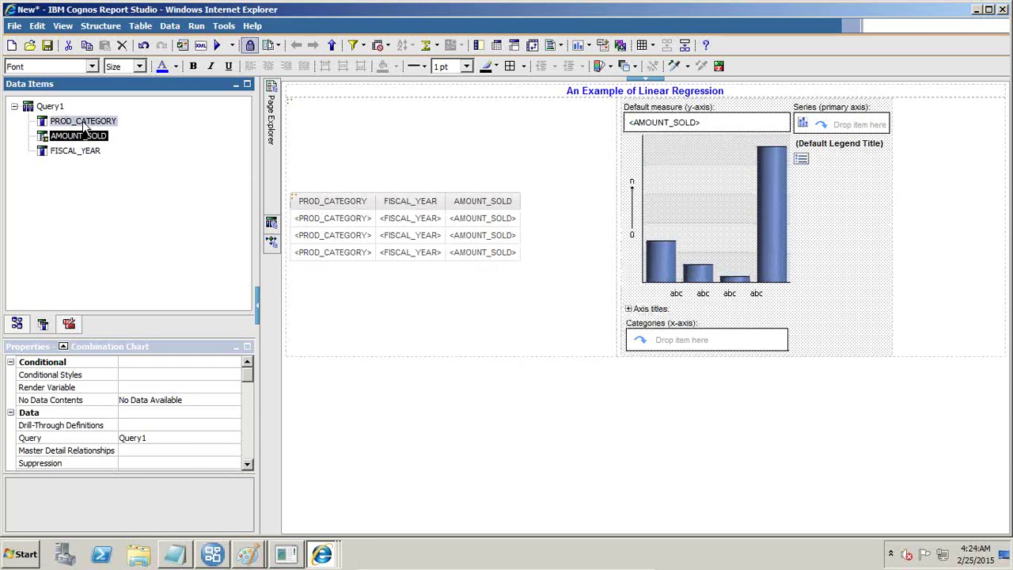
drag(85, 125, 832, 127)
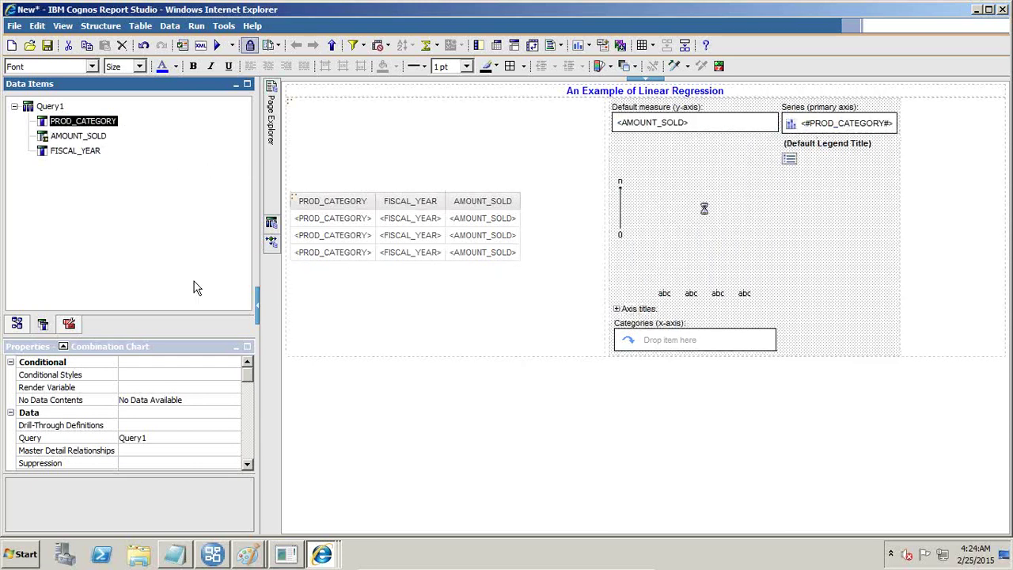
drag(70, 156, 657, 339)
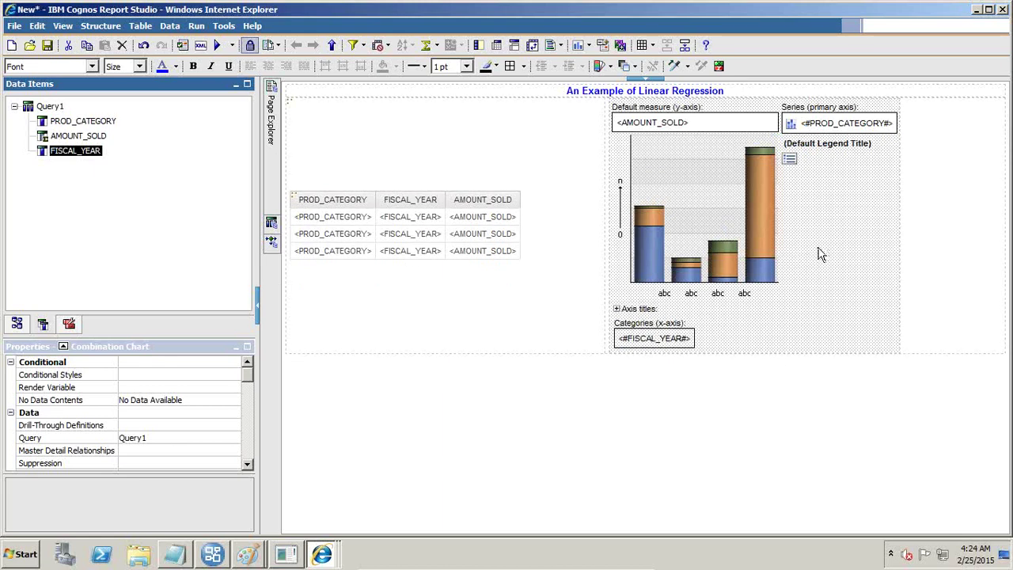
Step: Save the report as Regression_Line_Exam1 in the Business View with Filter folder
click(48, 45)
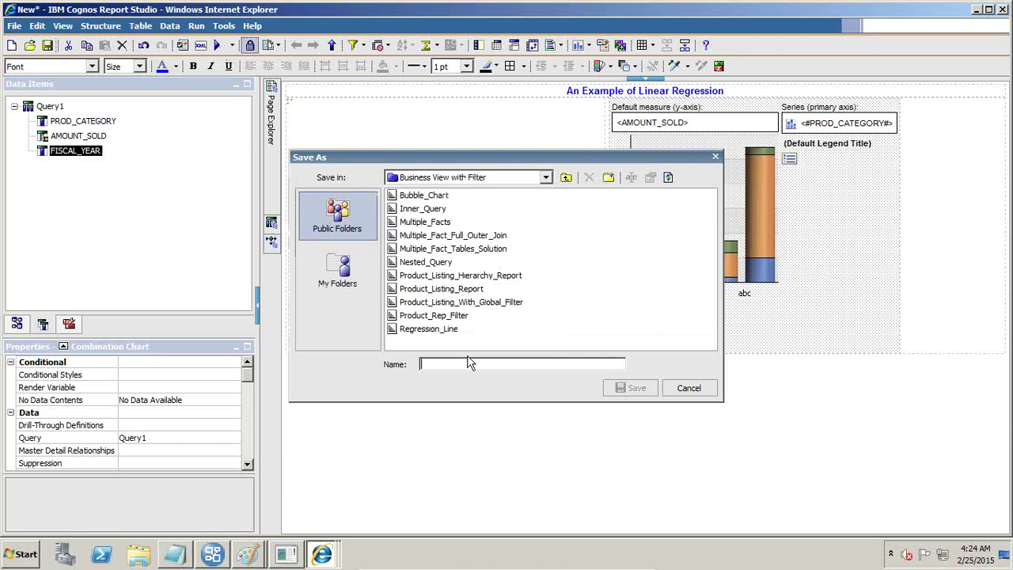
click(434, 333)
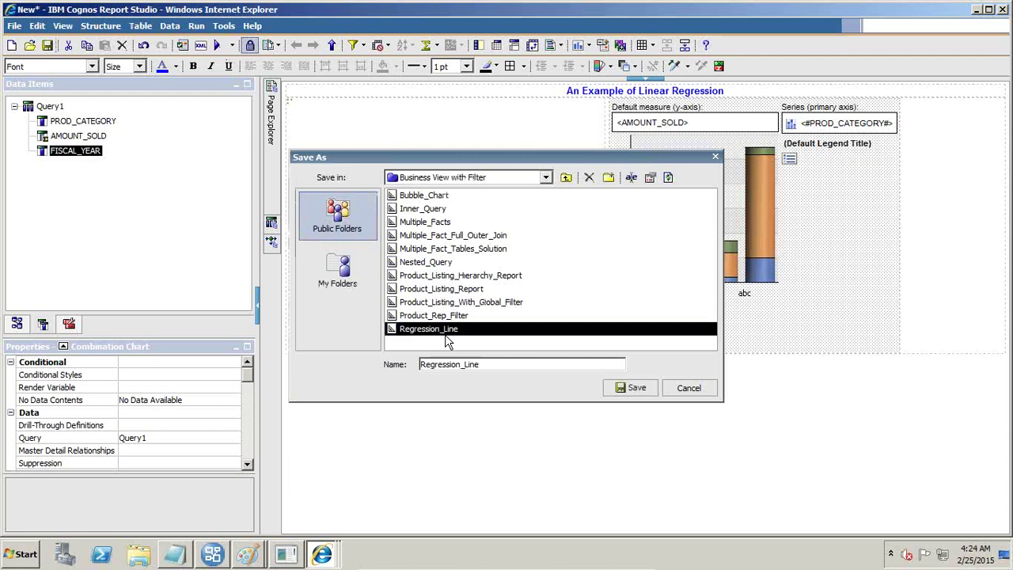
click(491, 365)
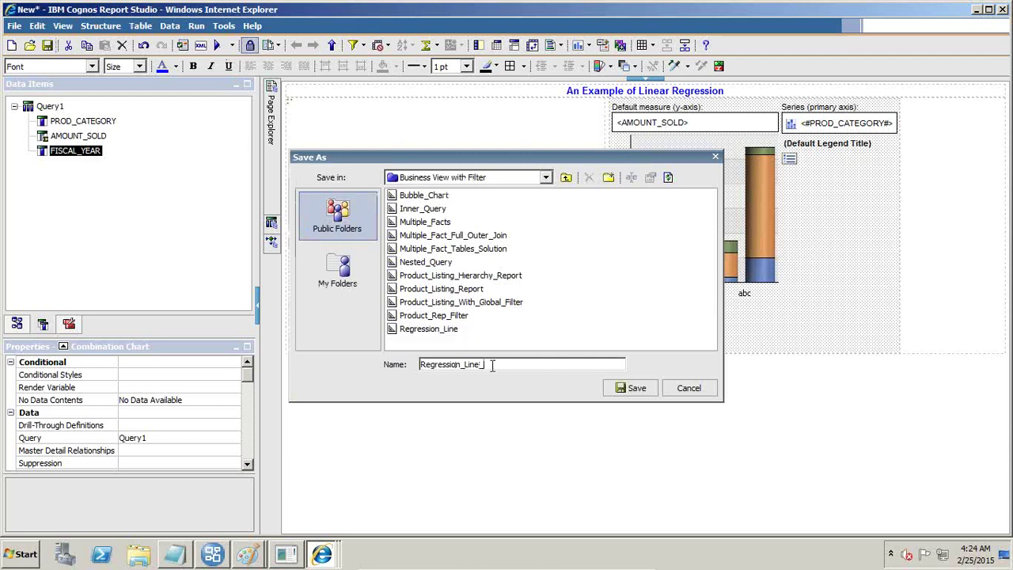
text(_Exam1)
key(Return)
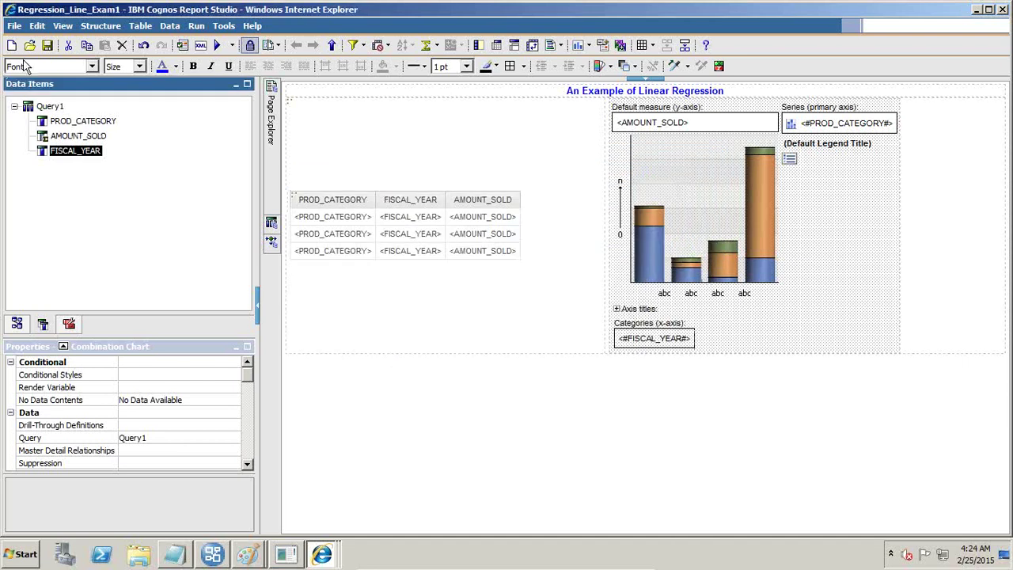
Step: Run the report to examine the list and the stacked chart of sales by fiscal year, and return to the design
click(217, 45)
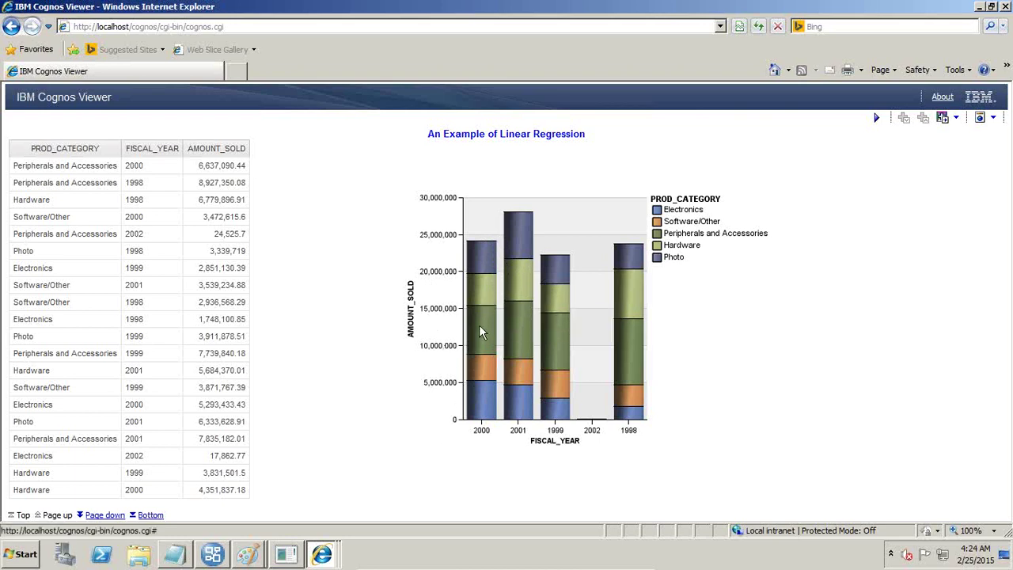
mouse_move(483, 327)
mouse_move(642, 294)
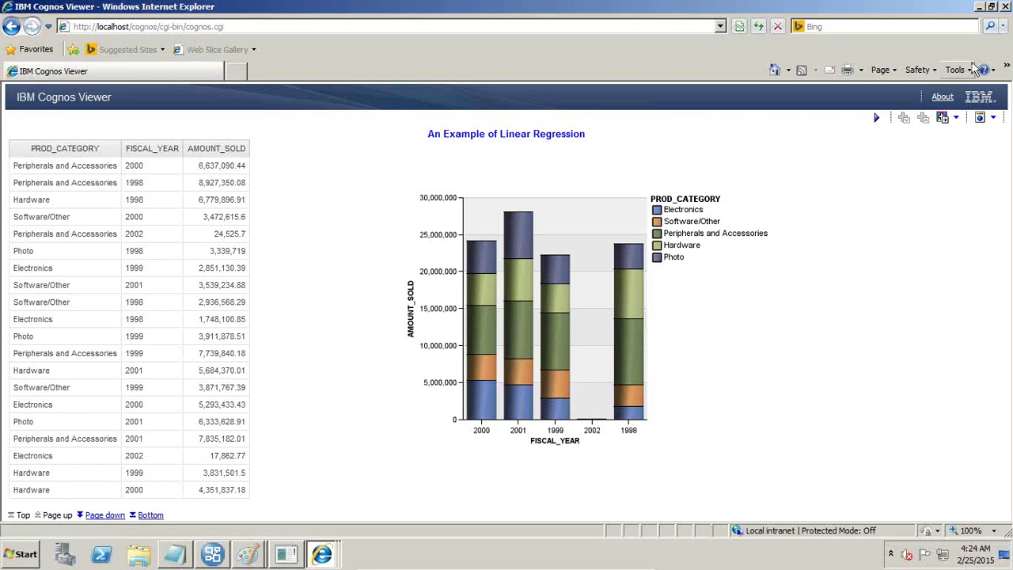
click(981, 6)
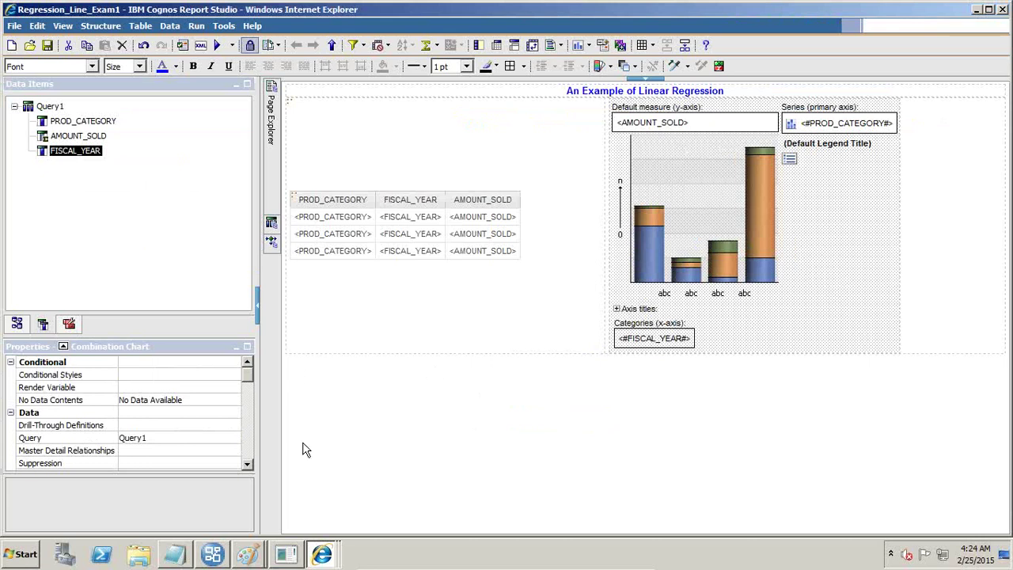
Step: Add a Linear trendline to the stacked cylinder chart through its chart annotation properties
click(247, 466)
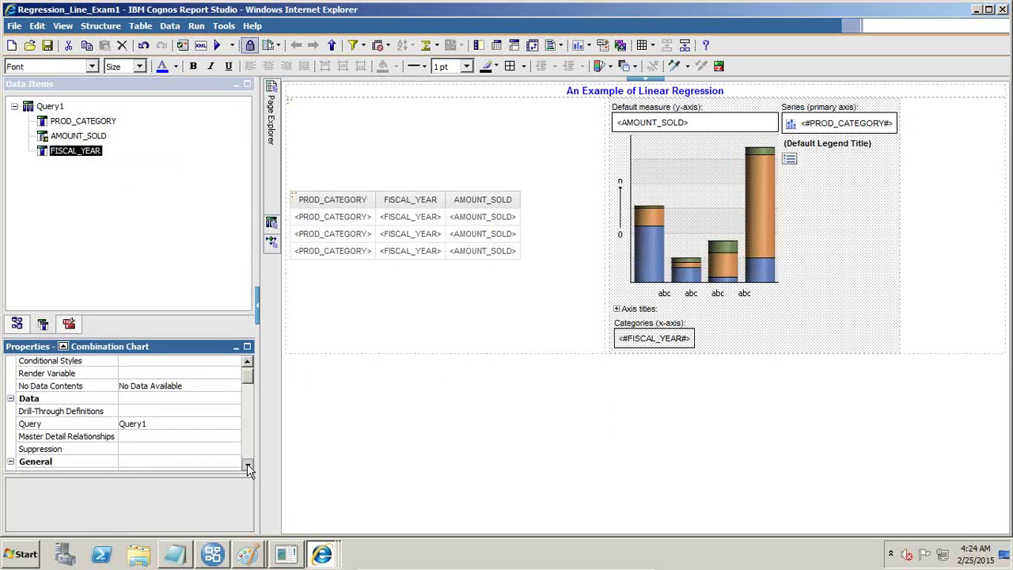
click(247, 466)
click(247, 466)
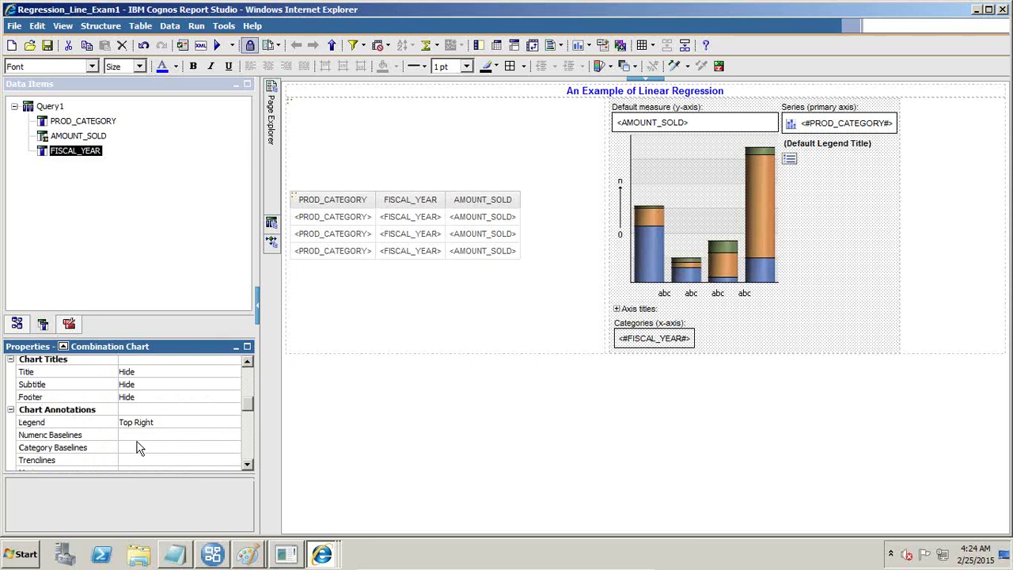
click(210, 463)
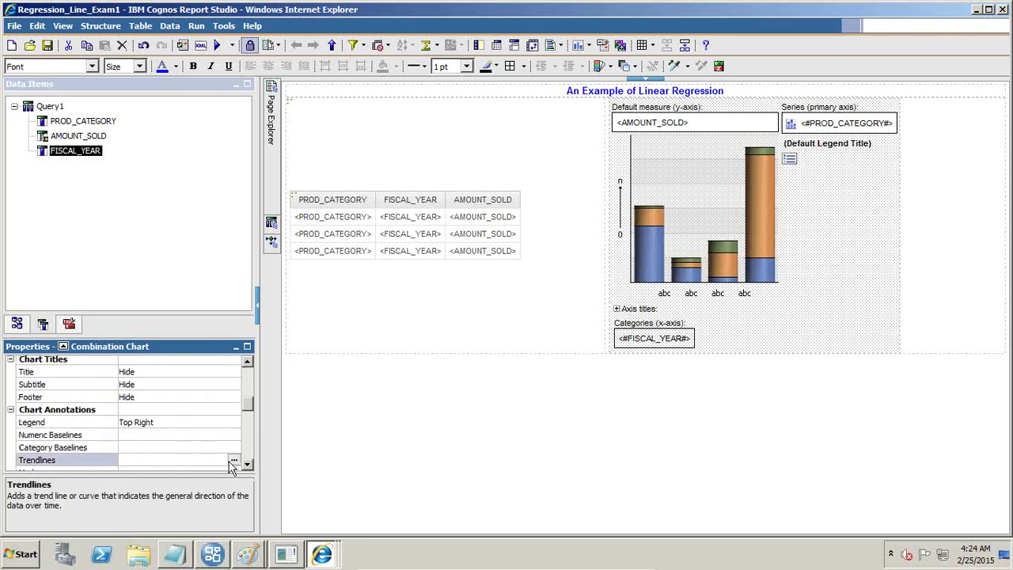
click(233, 460)
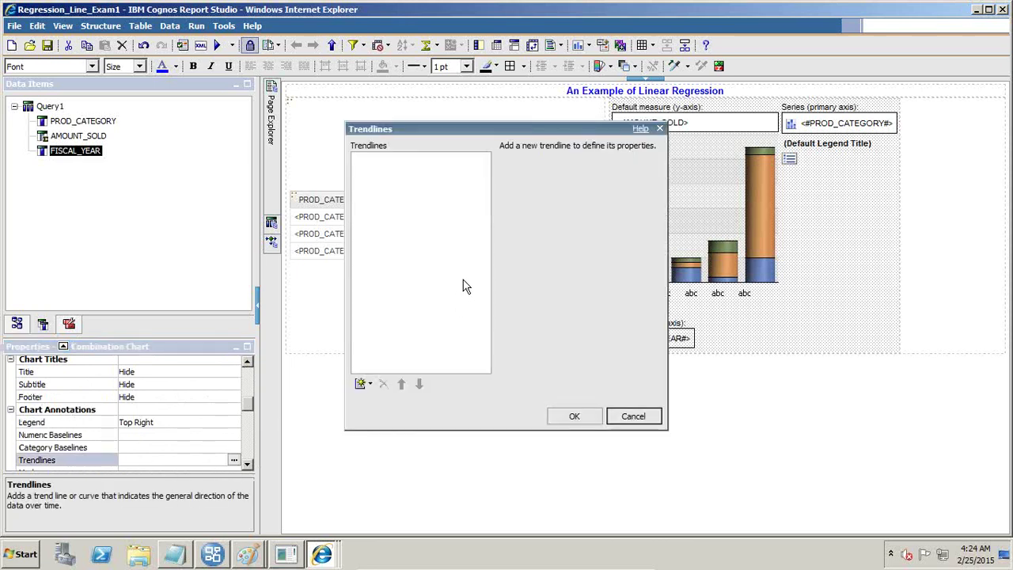
click(364, 384)
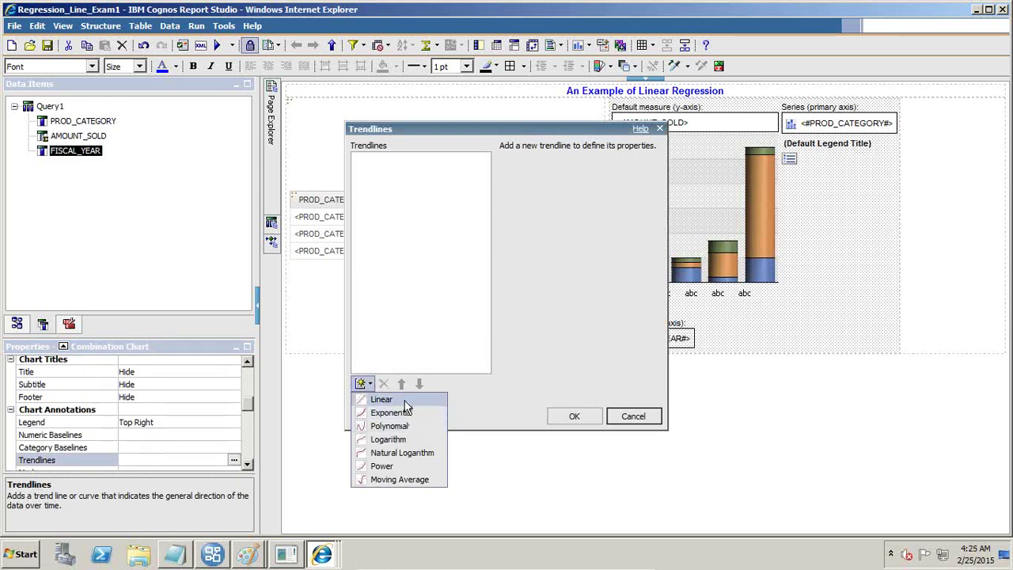
click(381, 400)
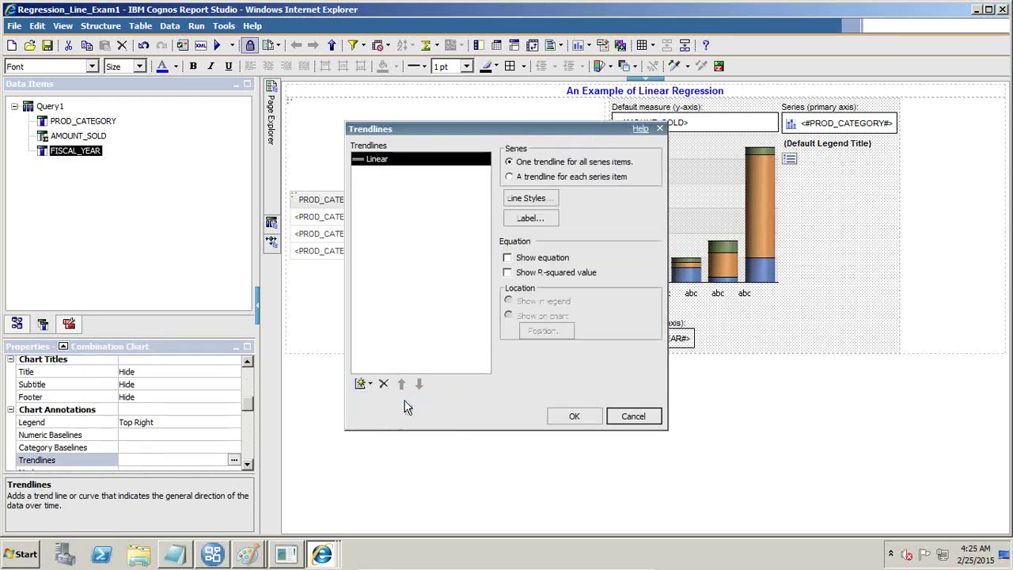
Step: Set the linear trendline's line style to blue with a weight of 2 px
click(530, 200)
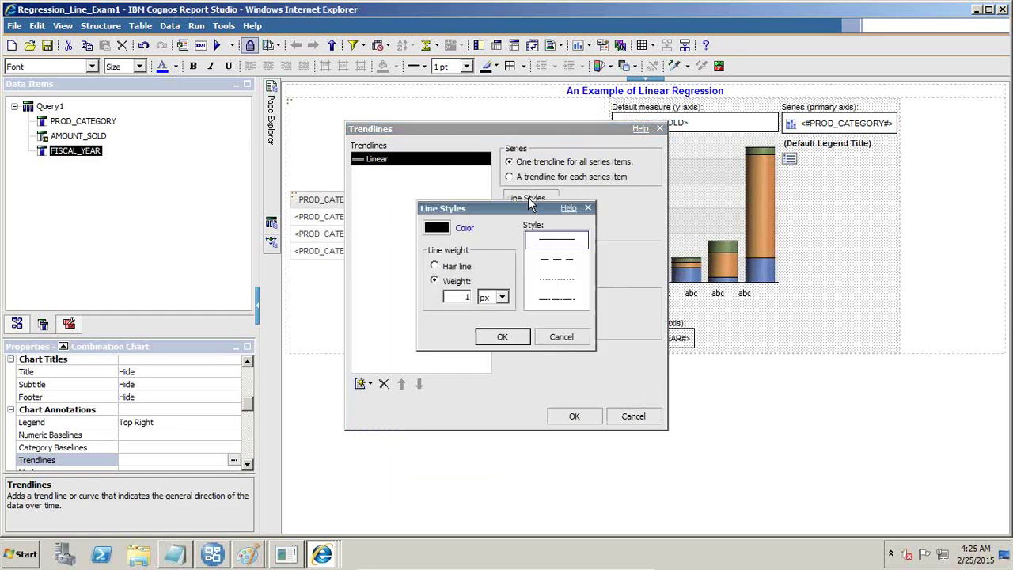
double_click(456, 296)
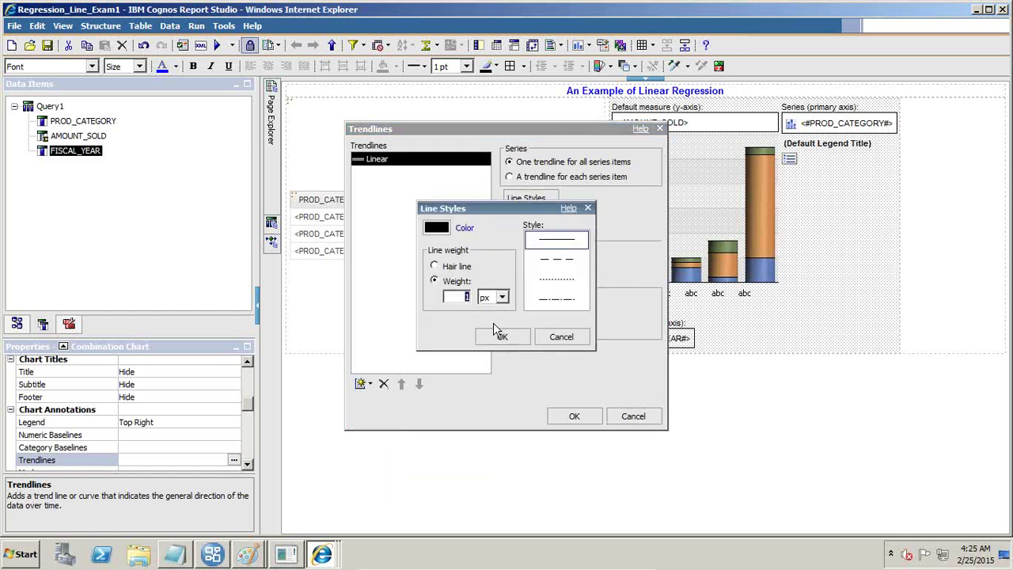
click(465, 228)
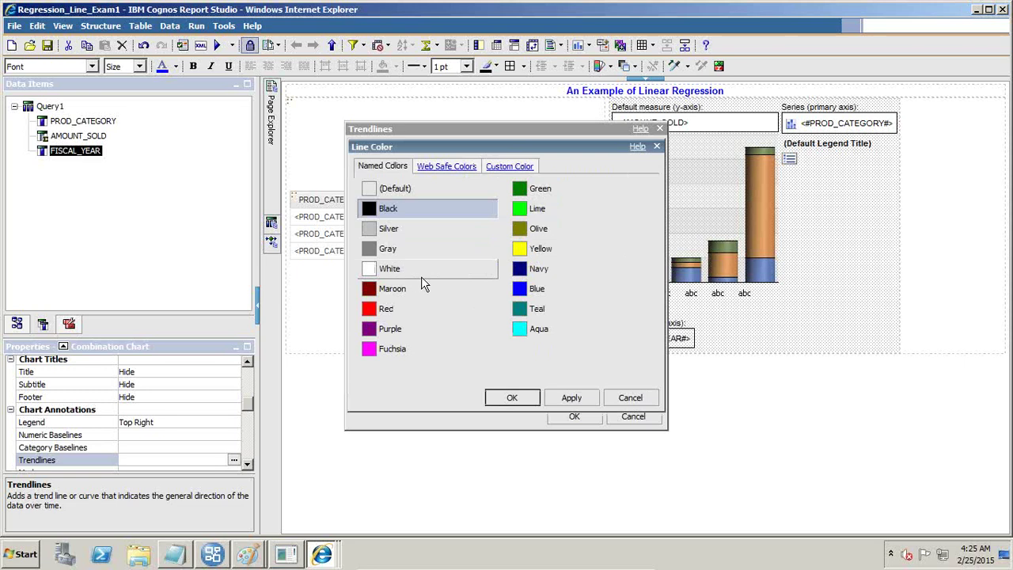
click(531, 290)
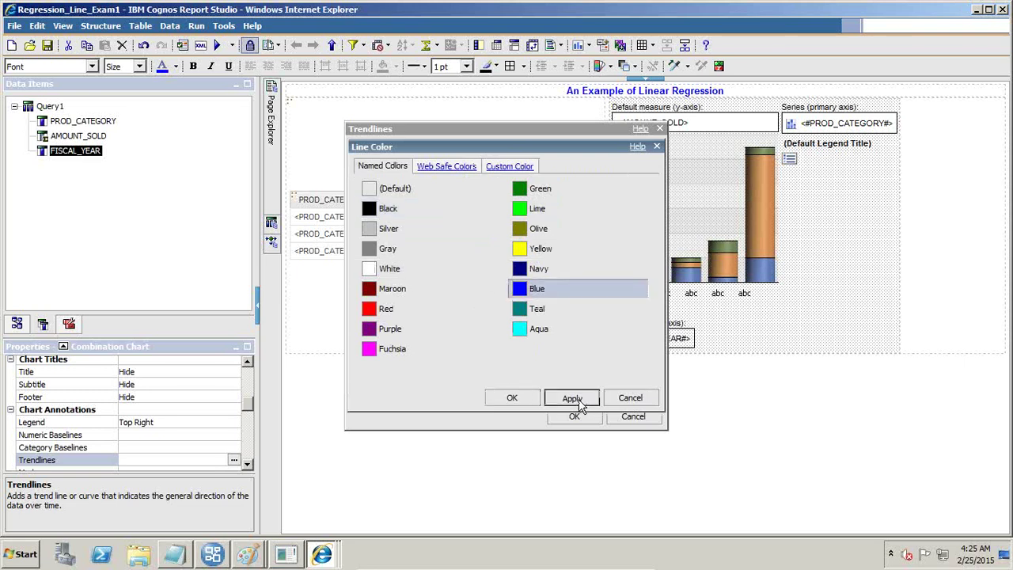
click(515, 398)
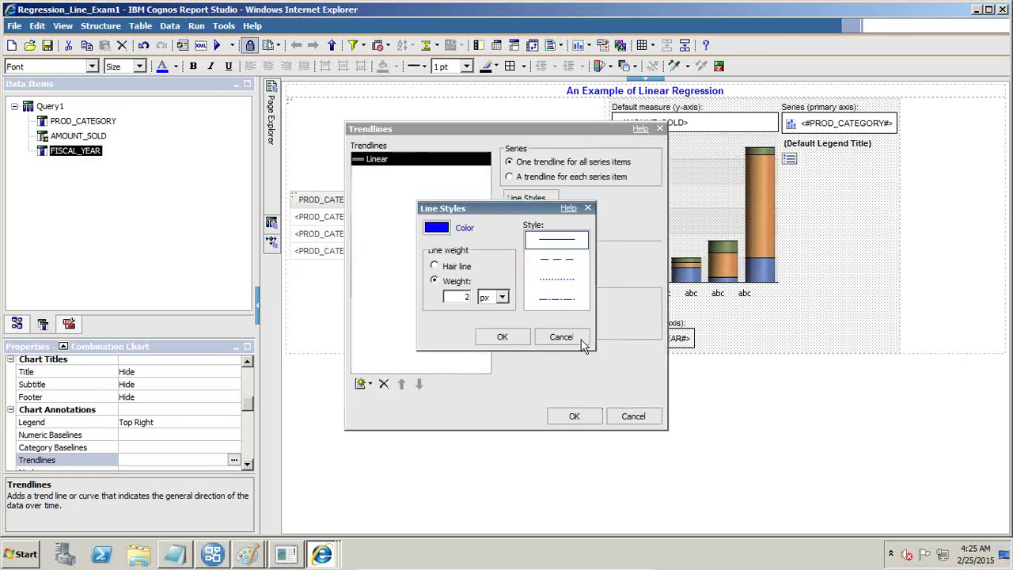
click(498, 336)
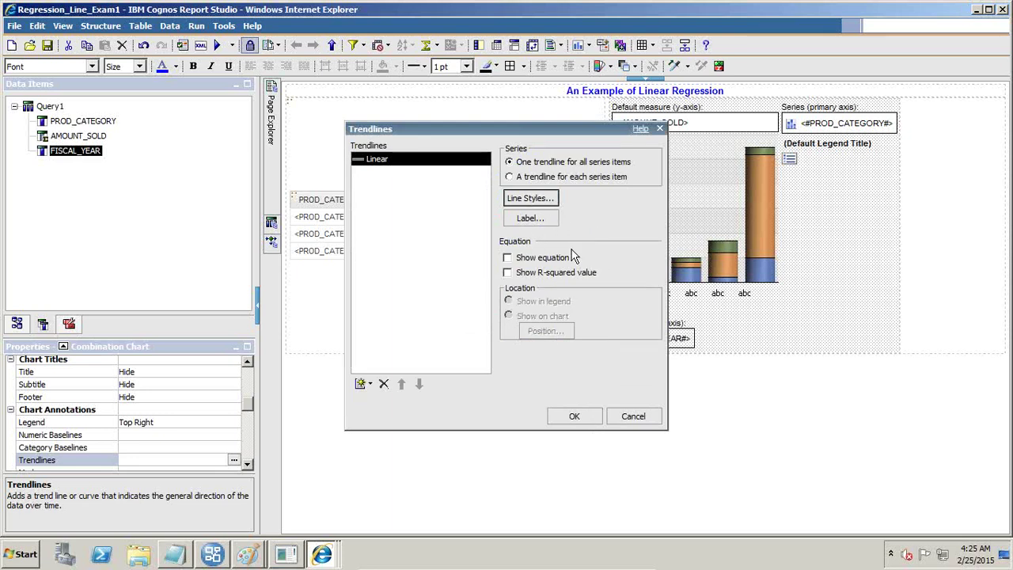
Step: Show the trendline's R-squared value in the legend, apply the trendline settings and save the report
click(507, 273)
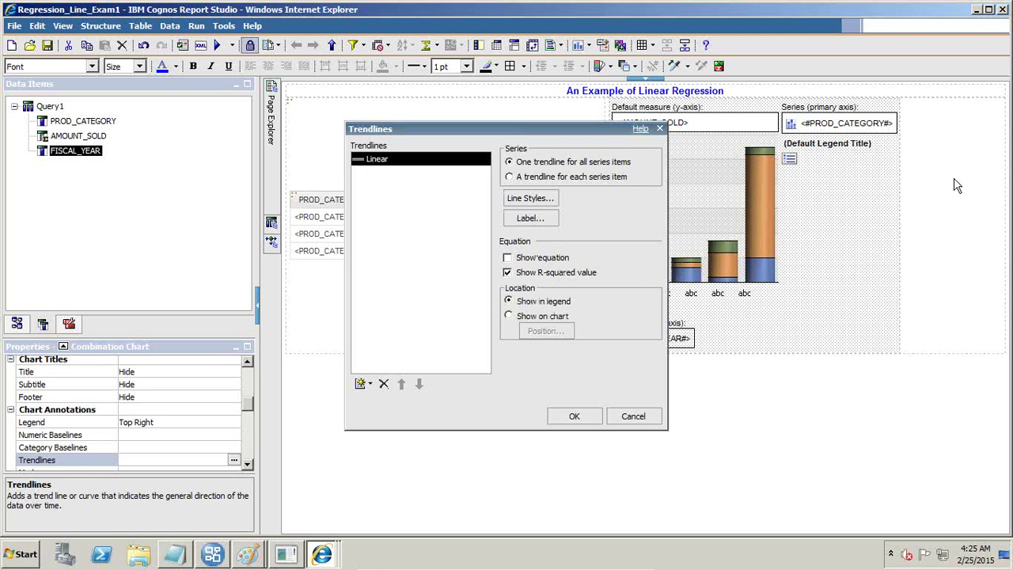
click(577, 415)
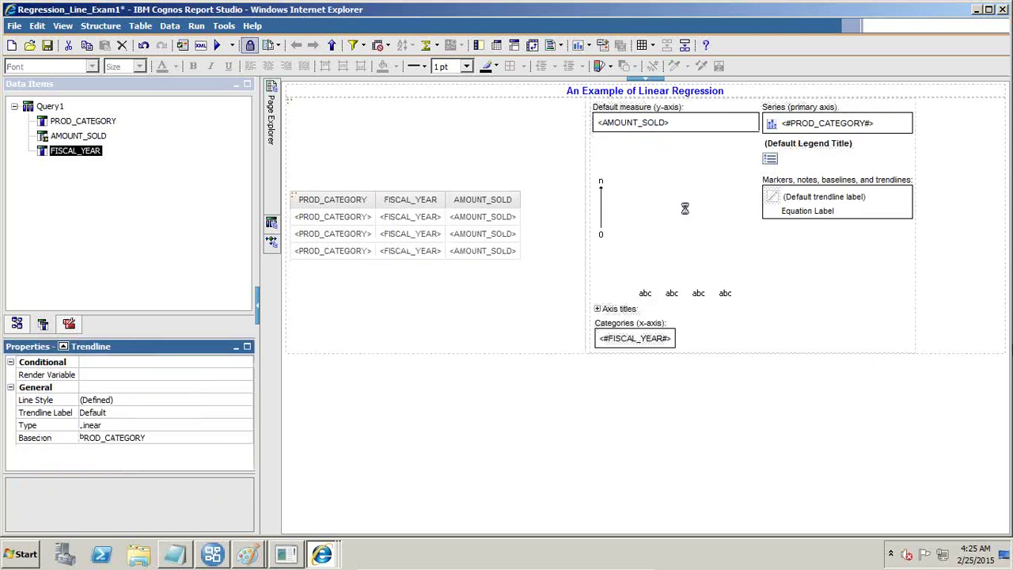
click(47, 45)
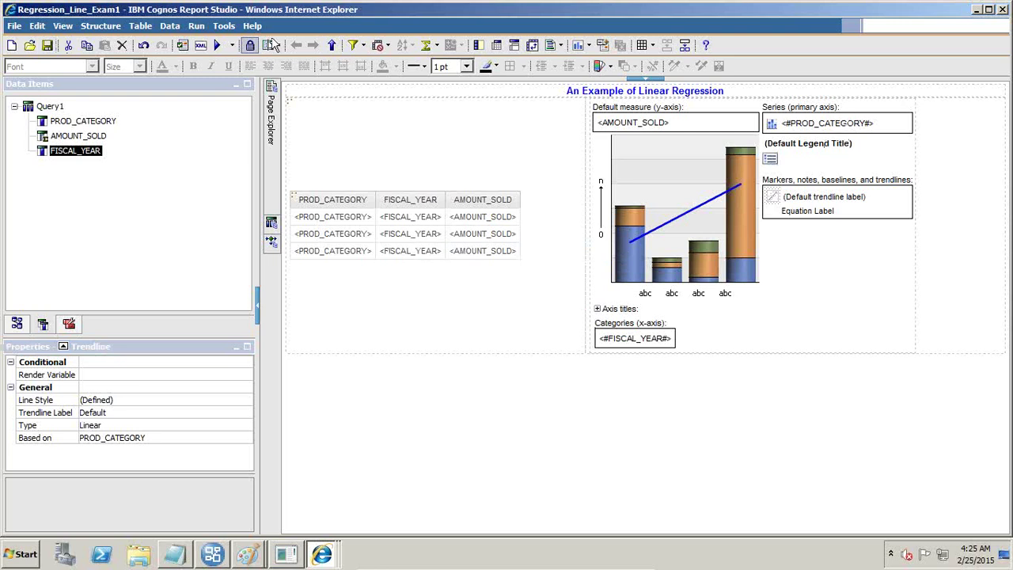
Step: Run the report and examine the trendline and R-squared value on the chart at full window size, and return to the design
click(217, 45)
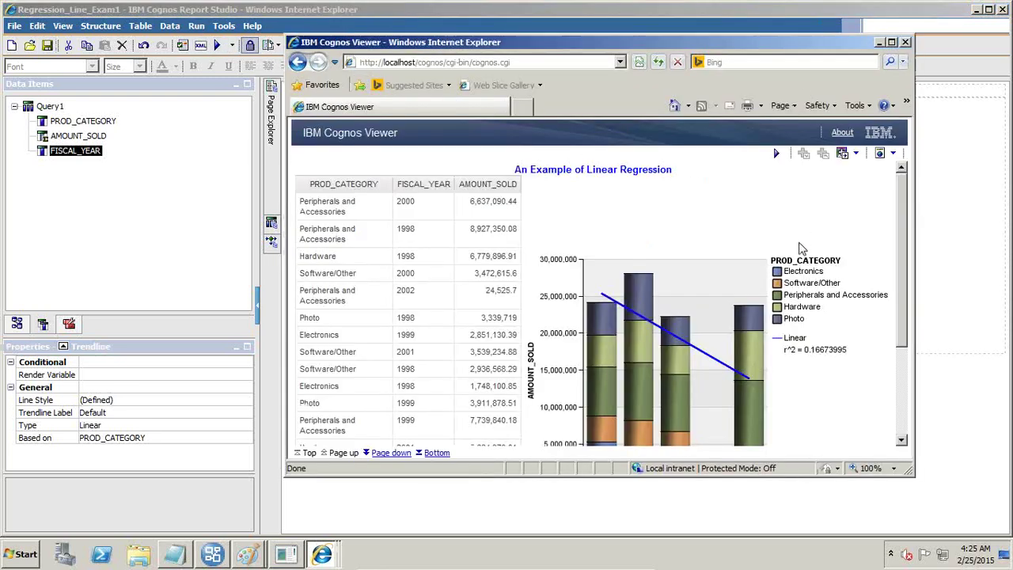
double_click(758, 46)
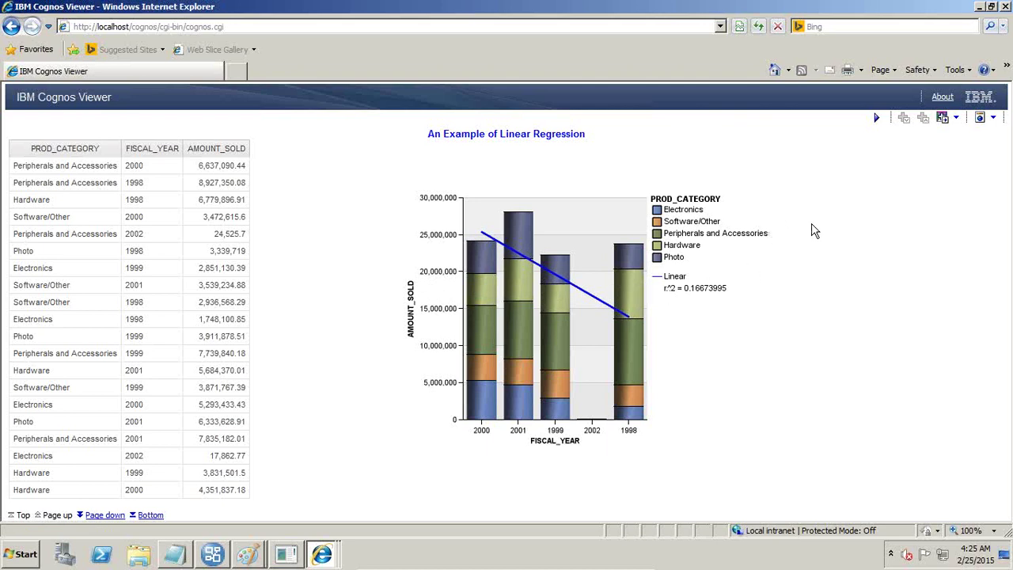
click(979, 7)
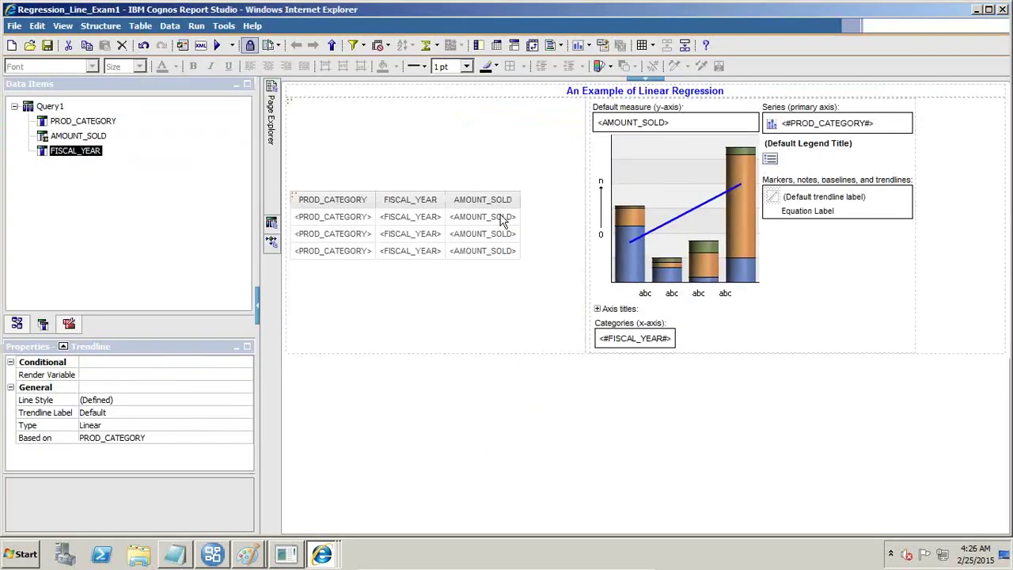
Step: Insert a table with 2 columns and 1 row, at maximum width, below the existing list and chart
click(69, 325)
drag(36, 140, 288, 369)
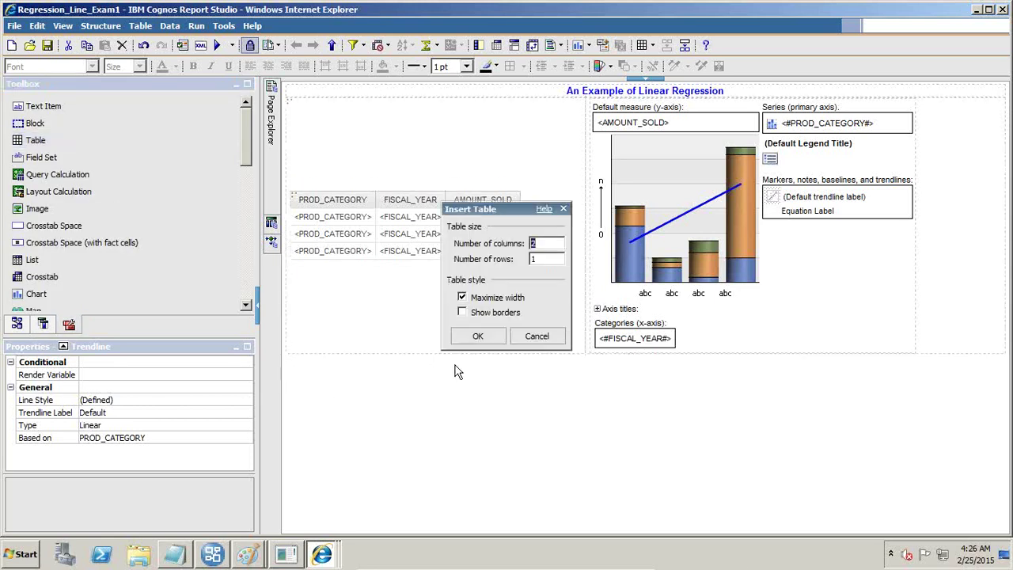
click(493, 340)
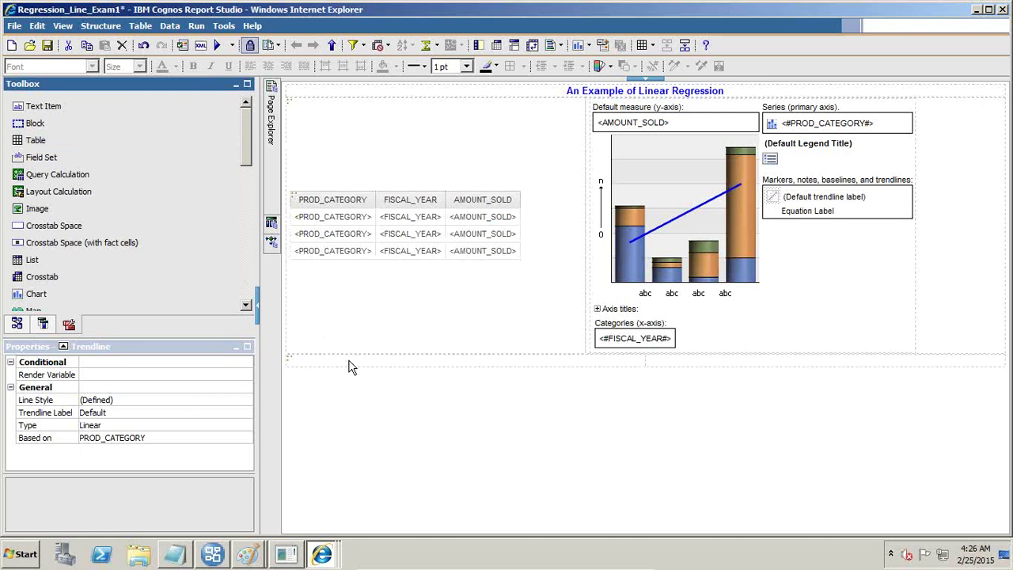
Step: Insert a clustered cylinder column chart into the first cell of the new lower table
click(44, 324)
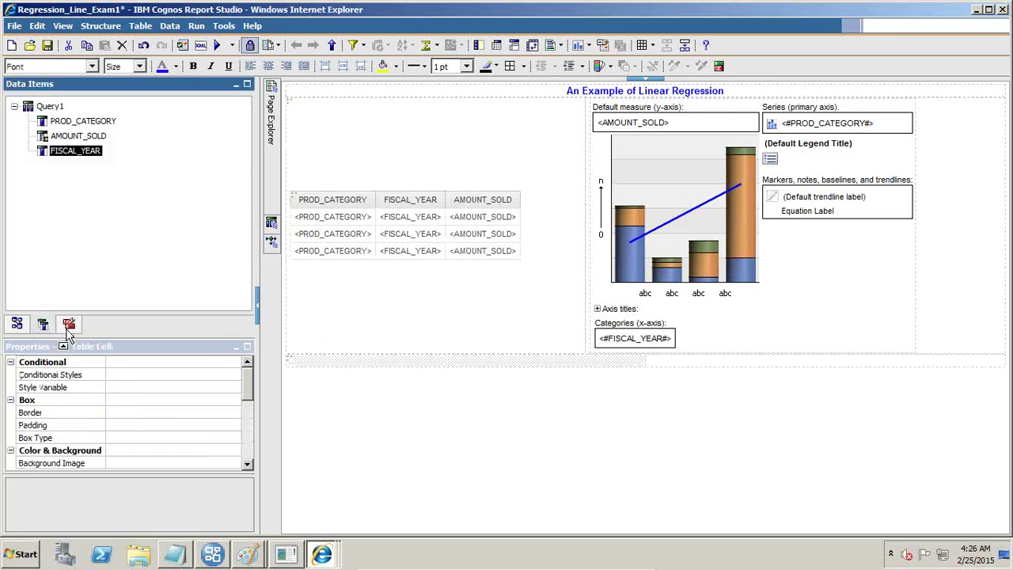
click(69, 325)
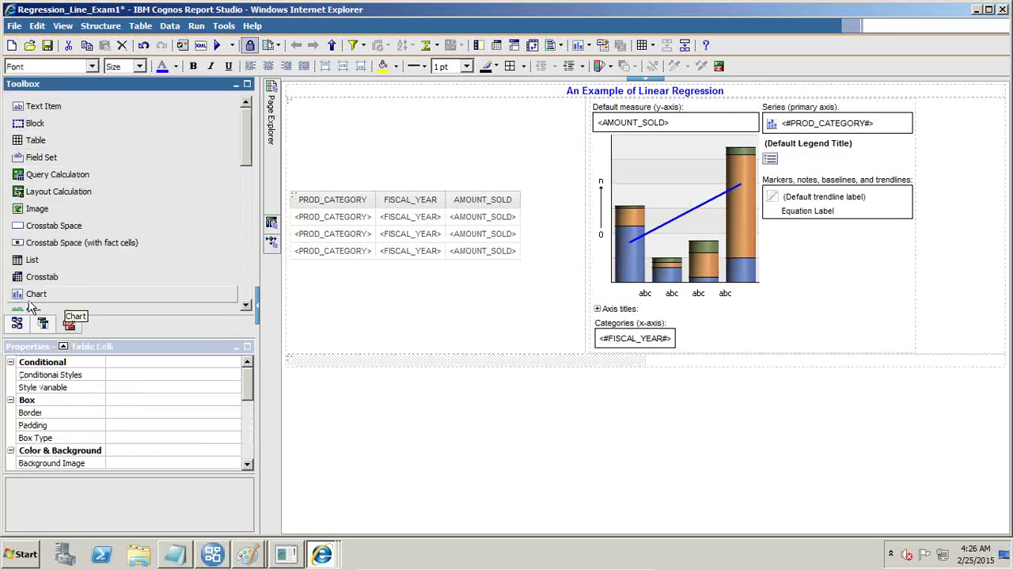
drag(30, 300, 372, 365)
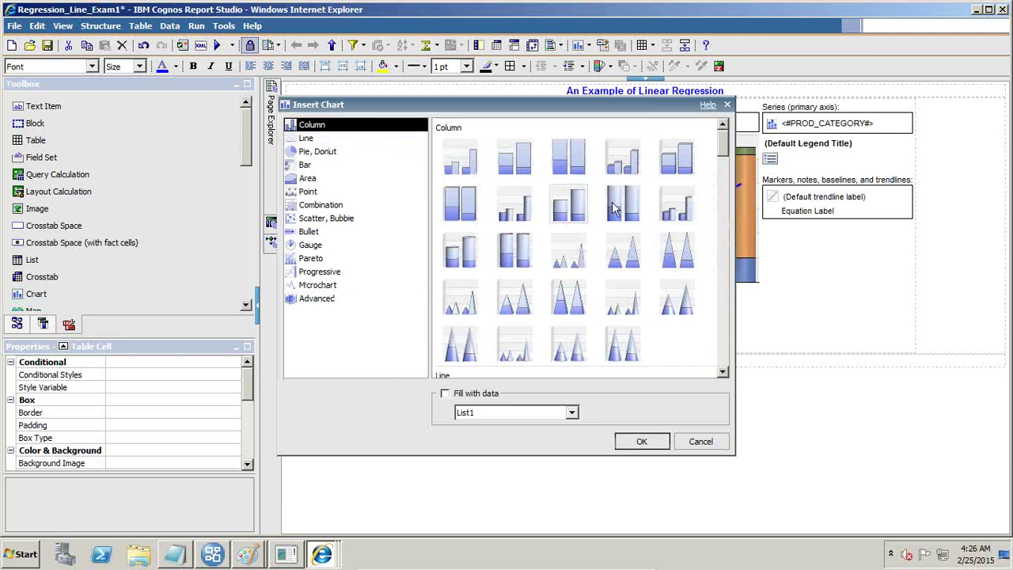
click(515, 212)
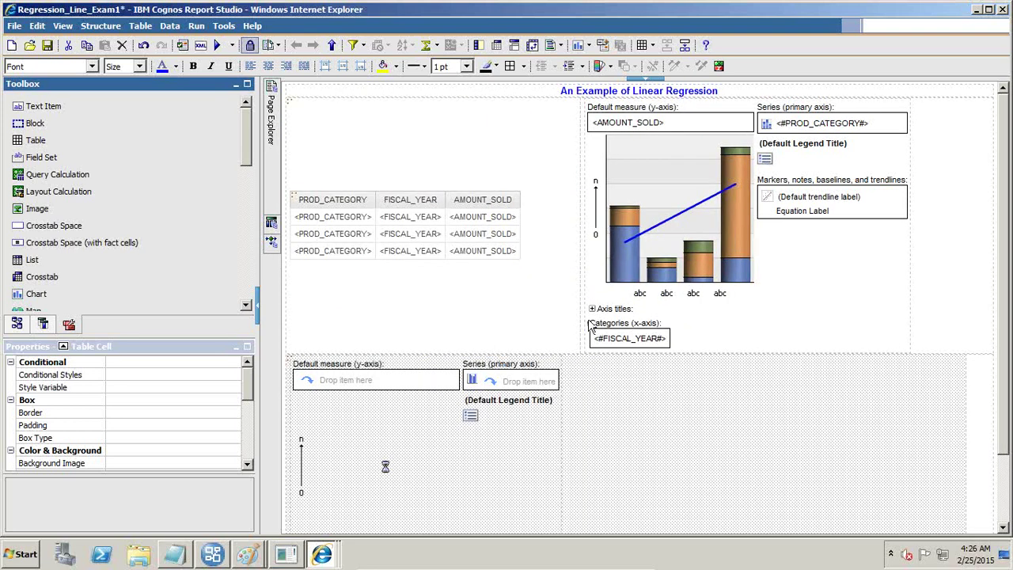
Step: Delete the clustered cylinder column chart from the first cell of the lower table
scroll(586, 336, down, 1)
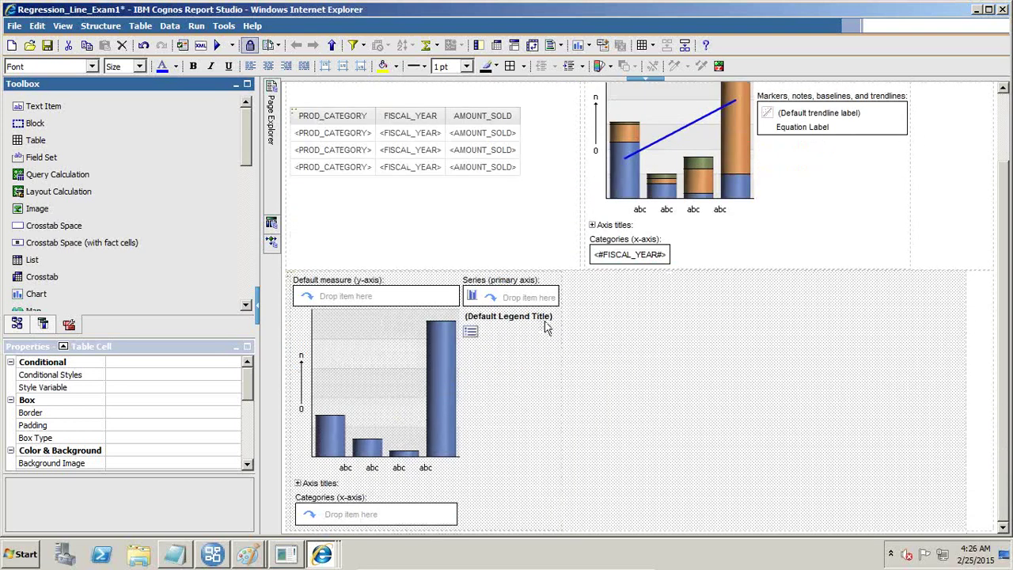
click(515, 323)
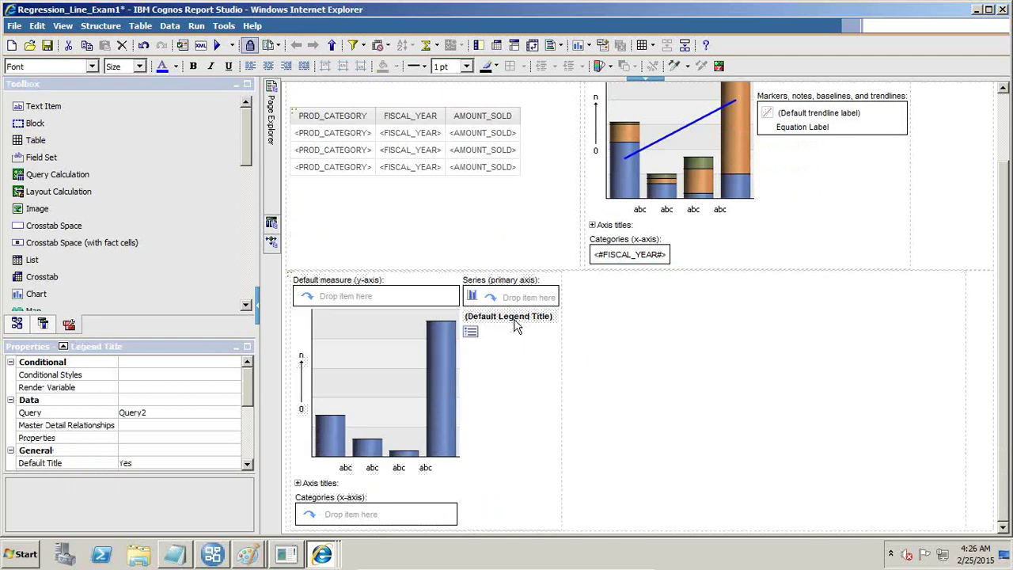
click(599, 385)
click(526, 372)
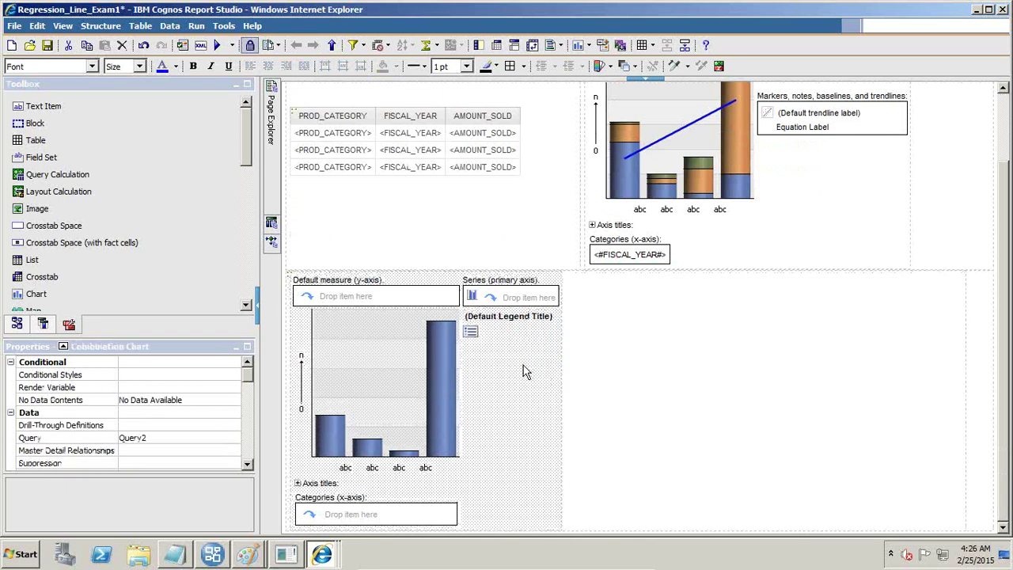
key(Delete)
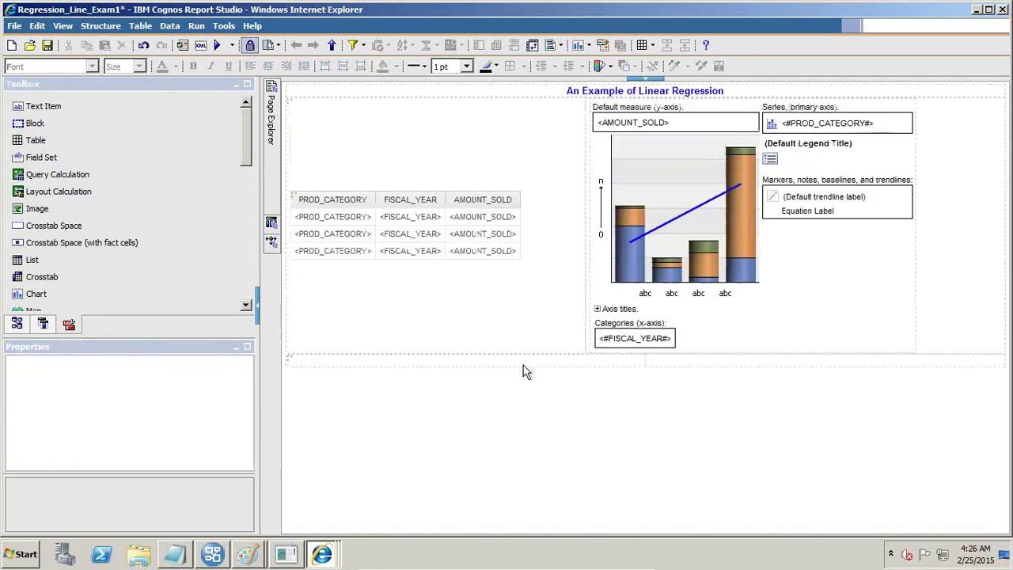
Step: Insert a Clustered Bar and Clustered Line combination chart into the first cell of the lower table
click(42, 324)
click(70, 325)
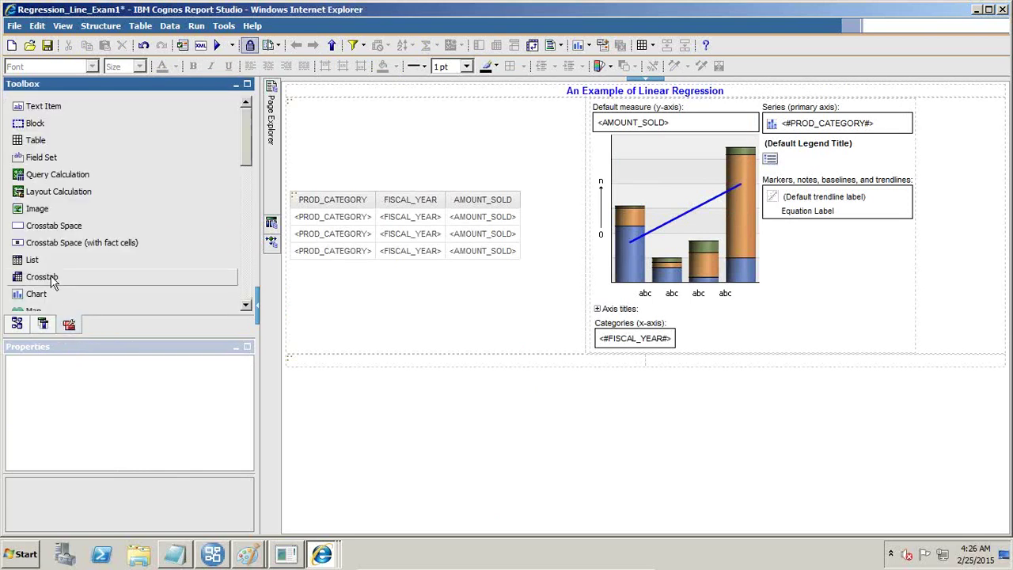
drag(32, 297, 305, 364)
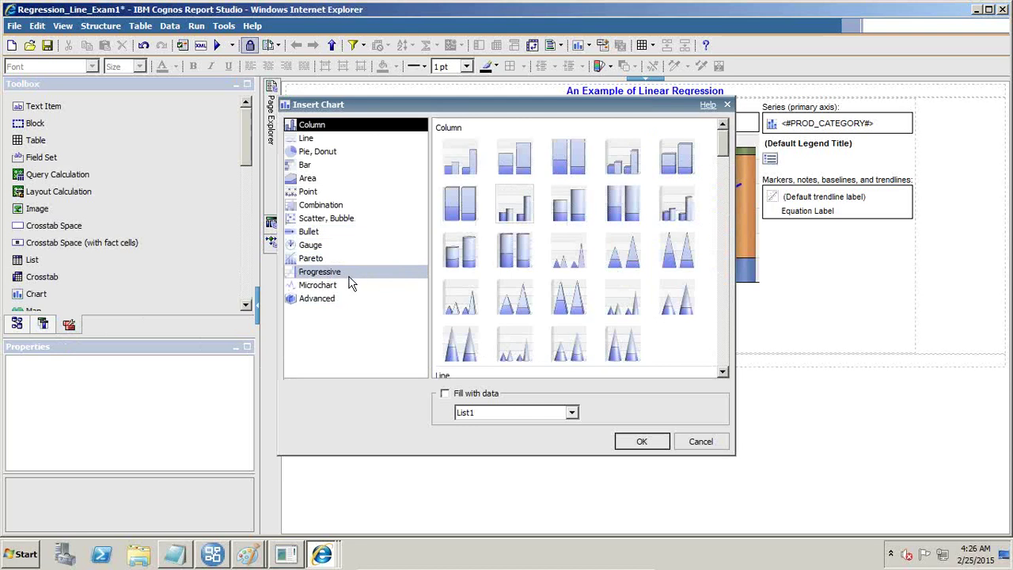
click(334, 208)
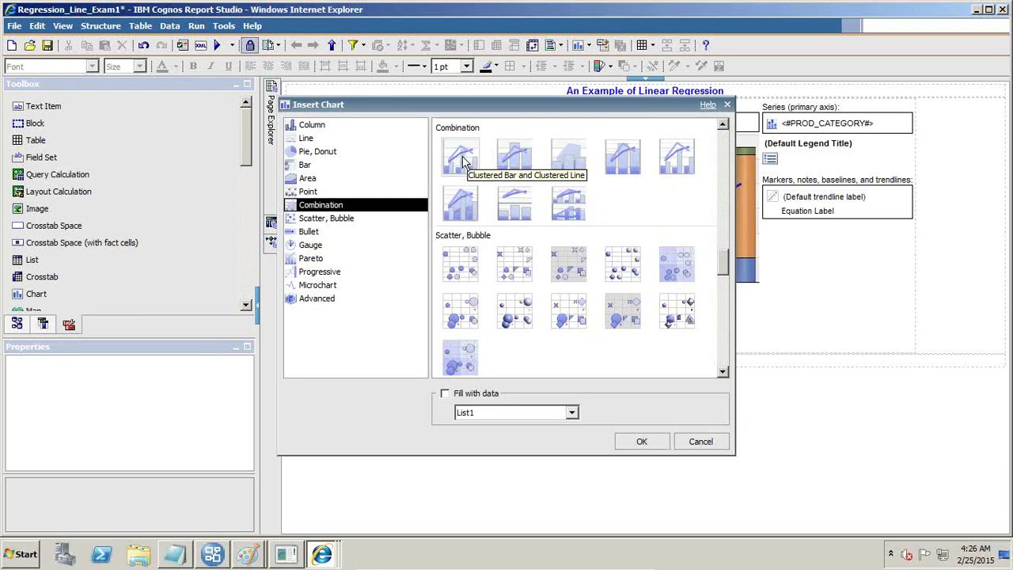
click(642, 441)
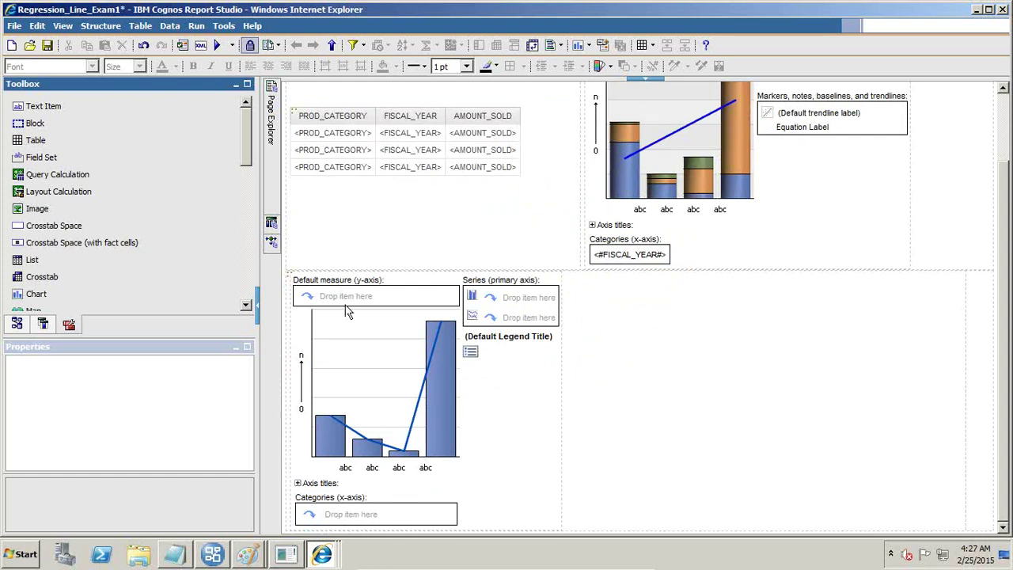
Step: Add AMOUNT_SOLD from Fact SALES as the default measure of the new combination chart
click(17, 325)
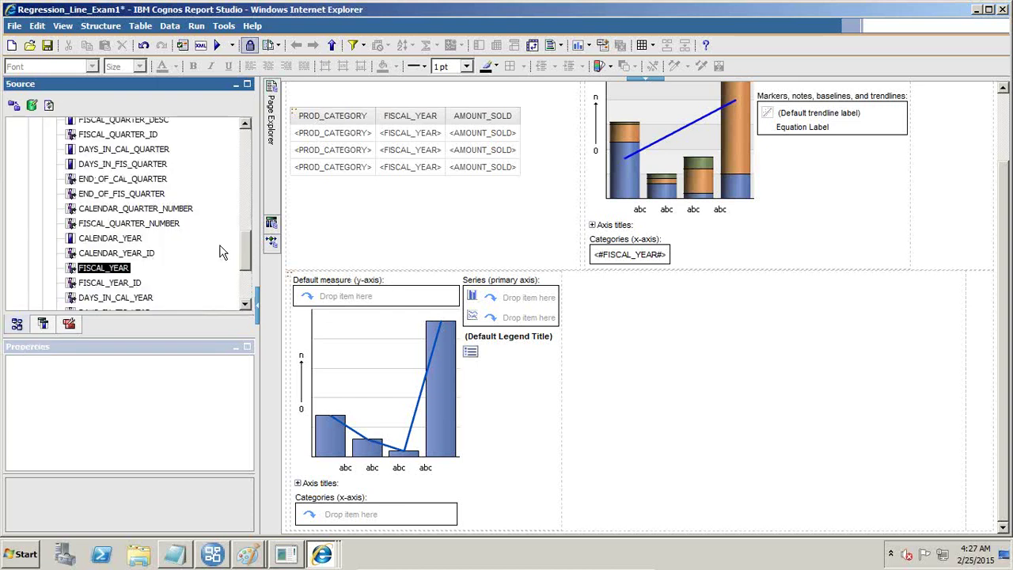
scroll(99, 253, up, 10)
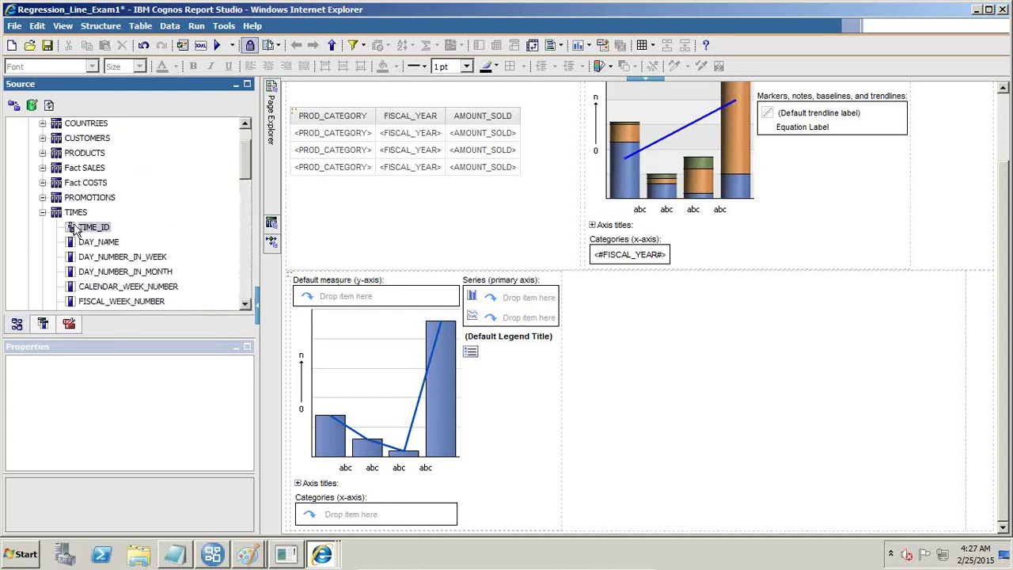
click(43, 212)
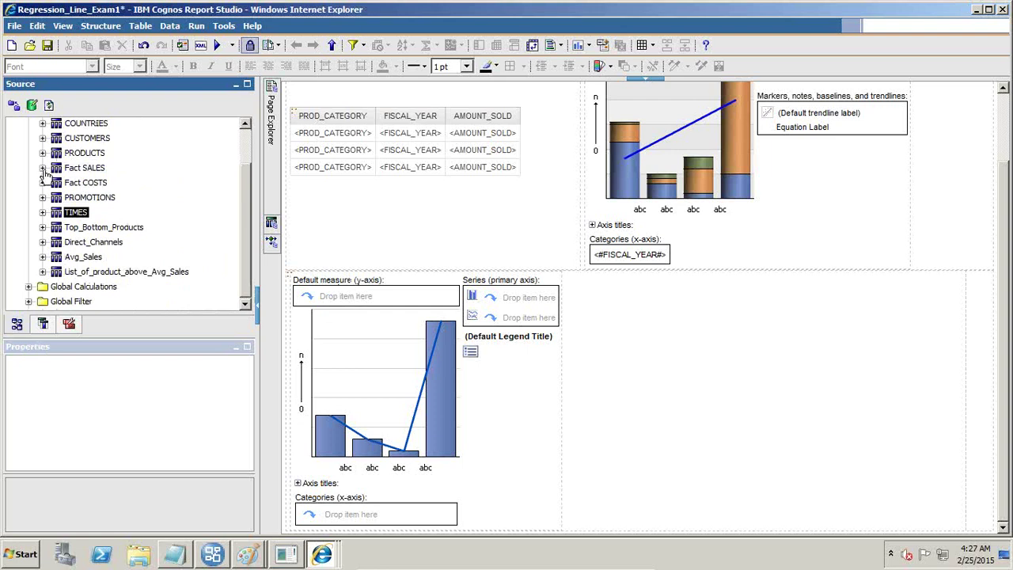
click(43, 169)
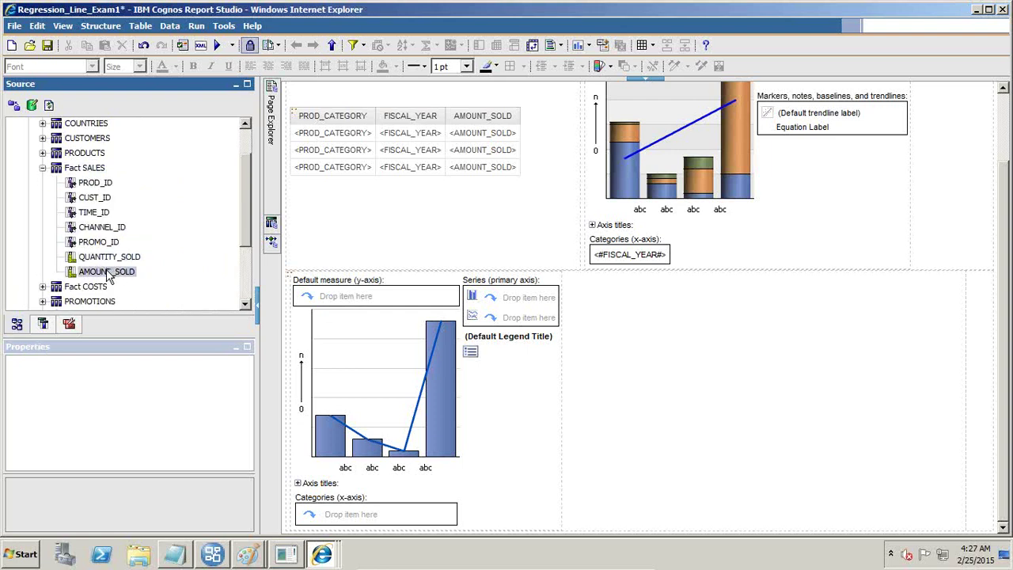
drag(109, 273, 344, 296)
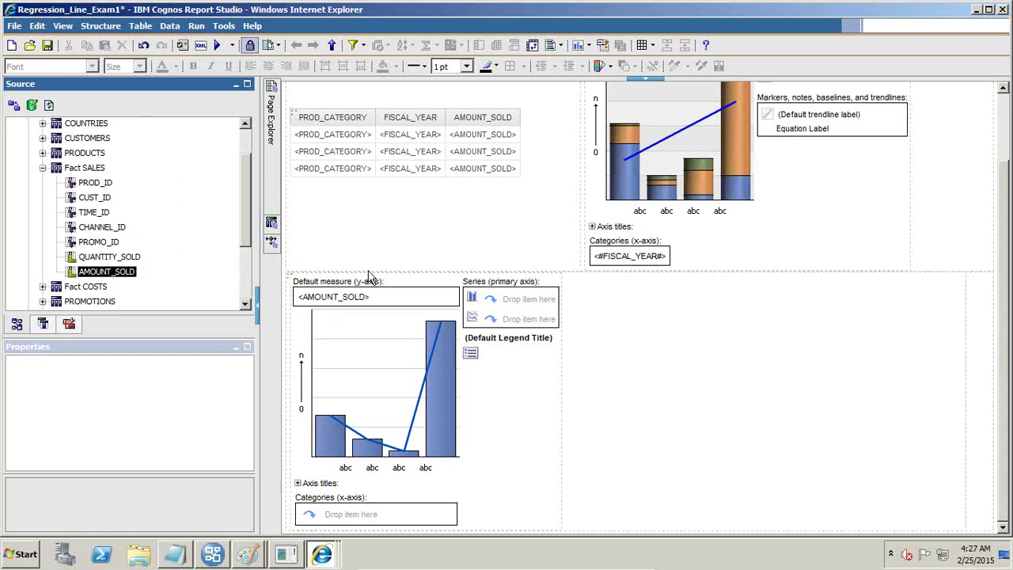
Step: Add PROMO_COST from PROMOTIONS as the line series of the combination chart
click(43, 168)
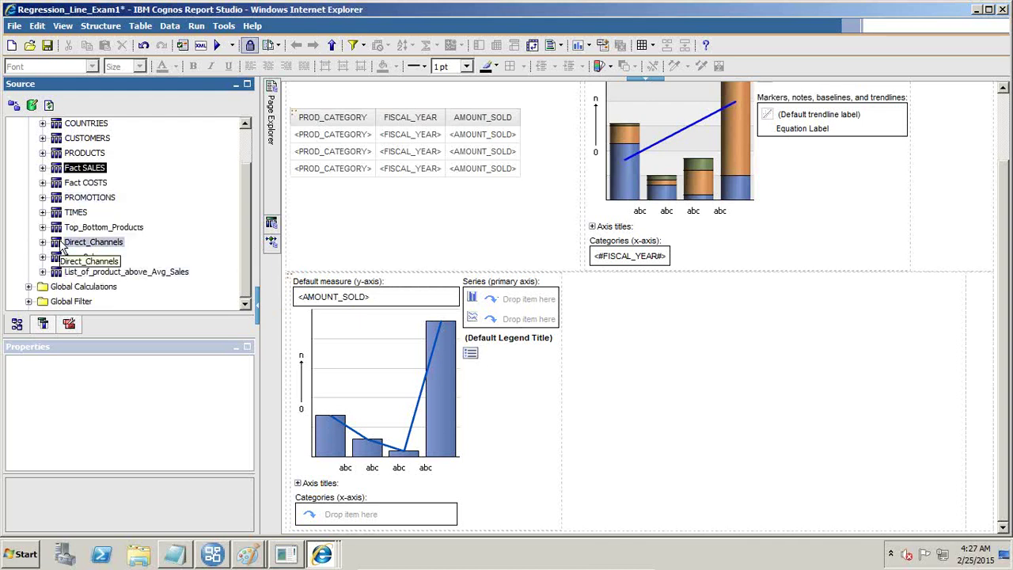
click(43, 198)
drag(103, 229, 559, 319)
Step: Add COUNTRY_REGION from COUNTRIES as the column series of the combination chart
scroll(72, 218, up, 3)
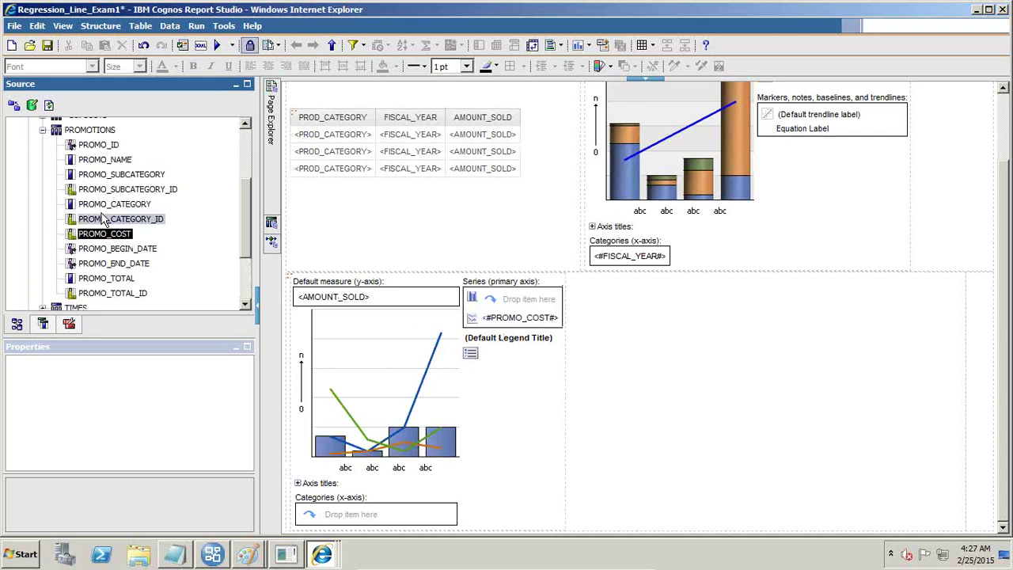
click(42, 194)
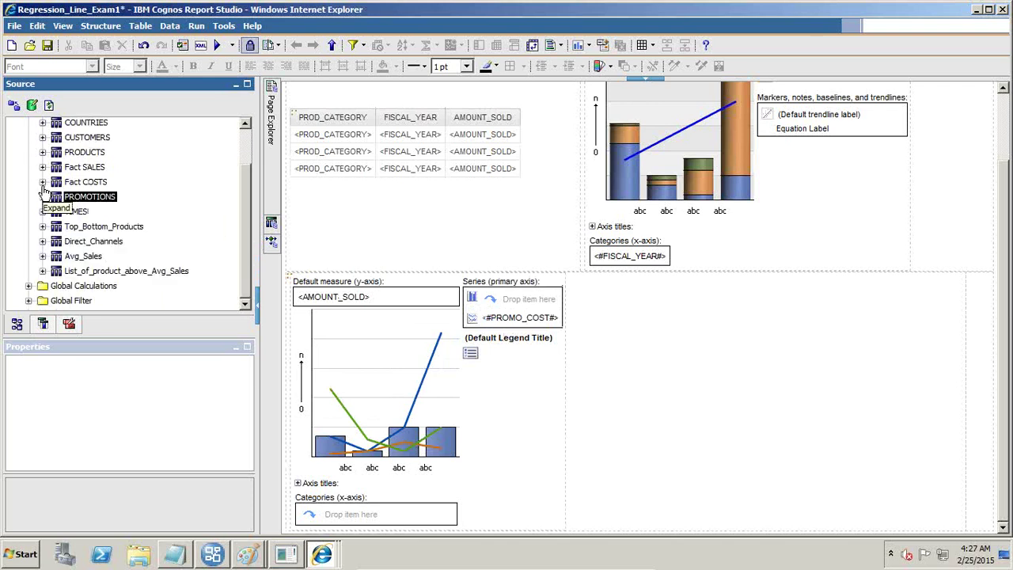
scroll(45, 188, up, 3)
click(43, 171)
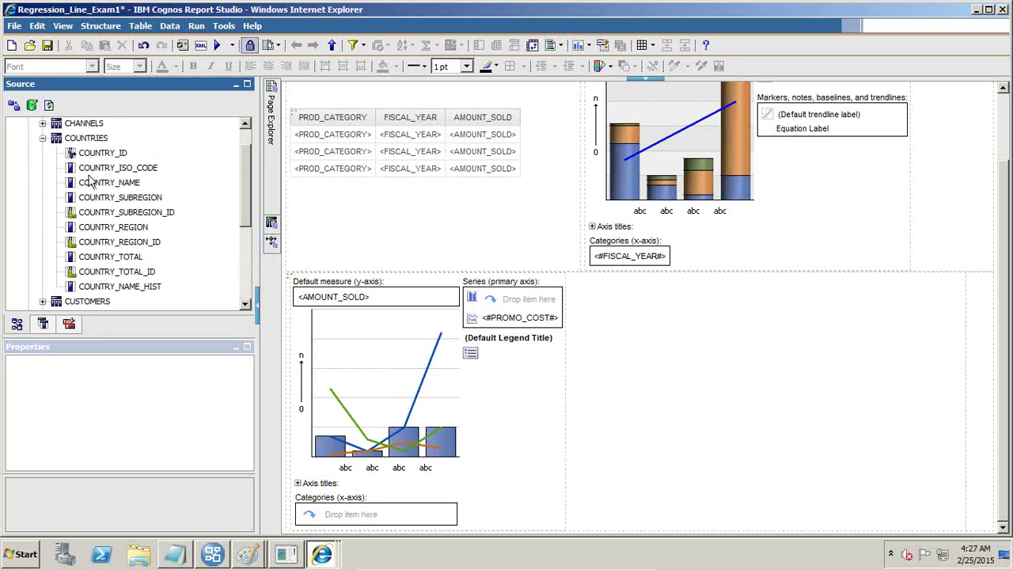
drag(125, 231, 523, 303)
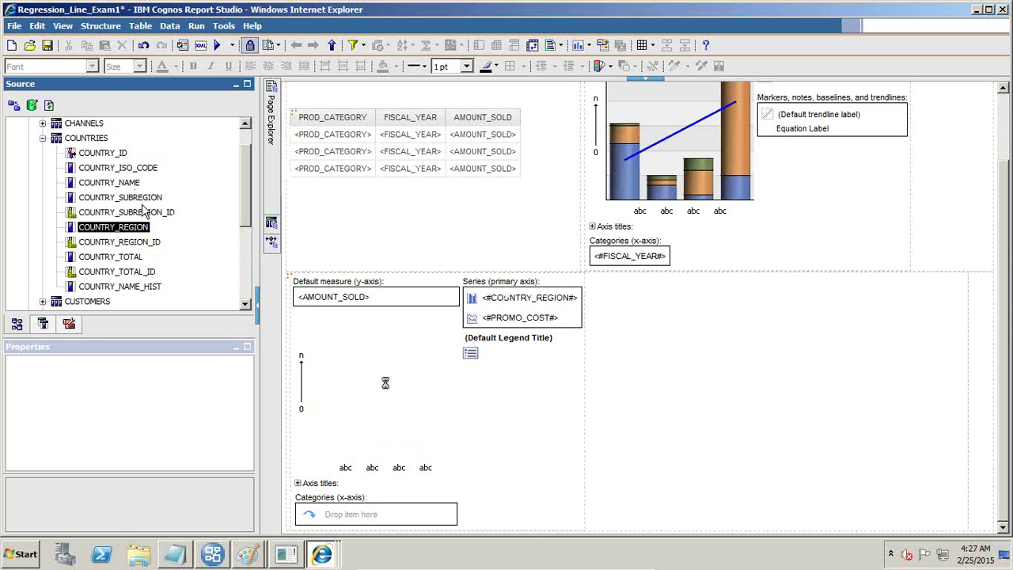
Step: Add CALENDAR_YEAR from TIMES as the combination chart's x-axis category and save the report
click(43, 137)
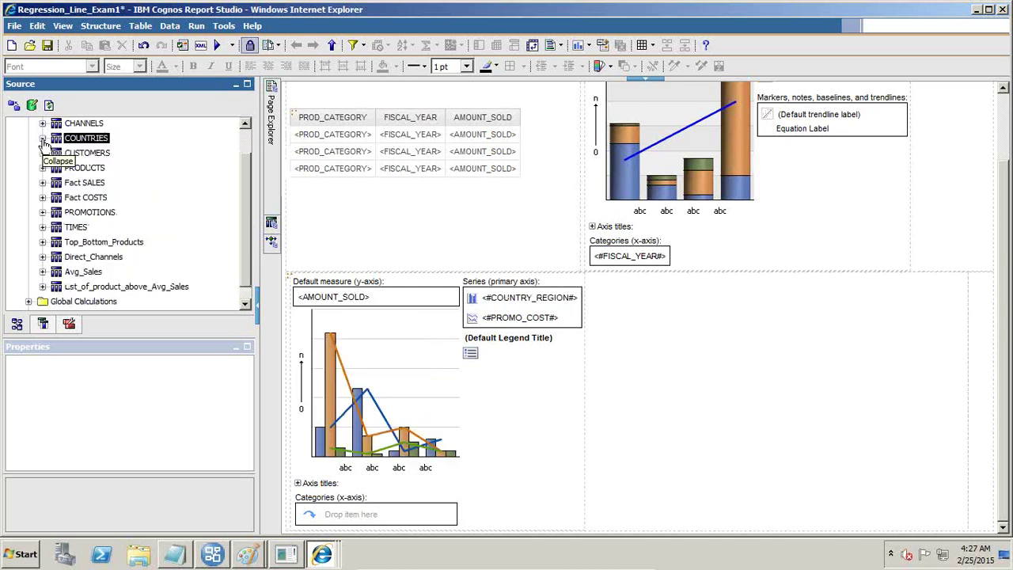
click(43, 227)
scroll(113, 230, down, 2)
scroll(113, 230, down, 5)
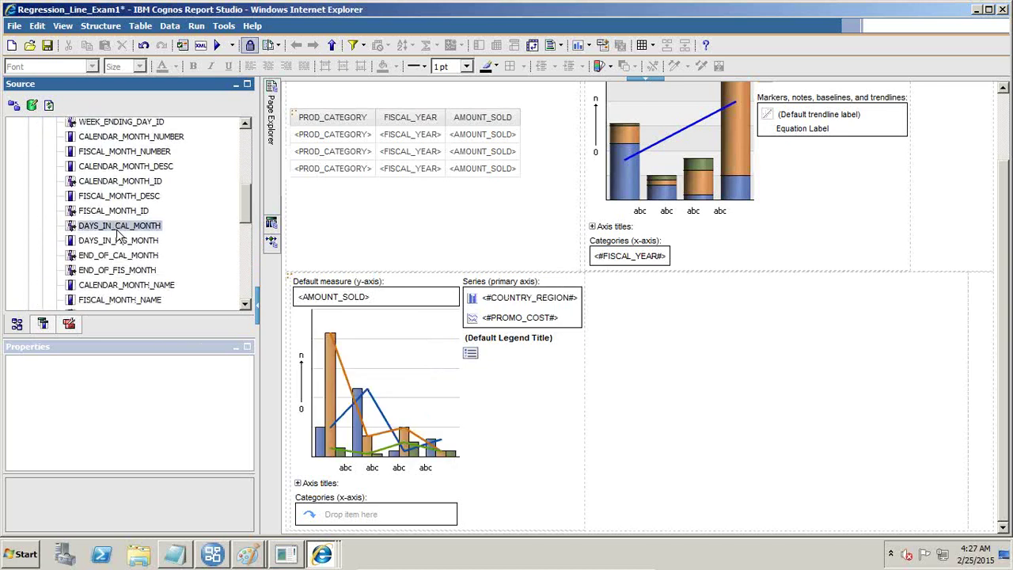
scroll(132, 252, down, 2)
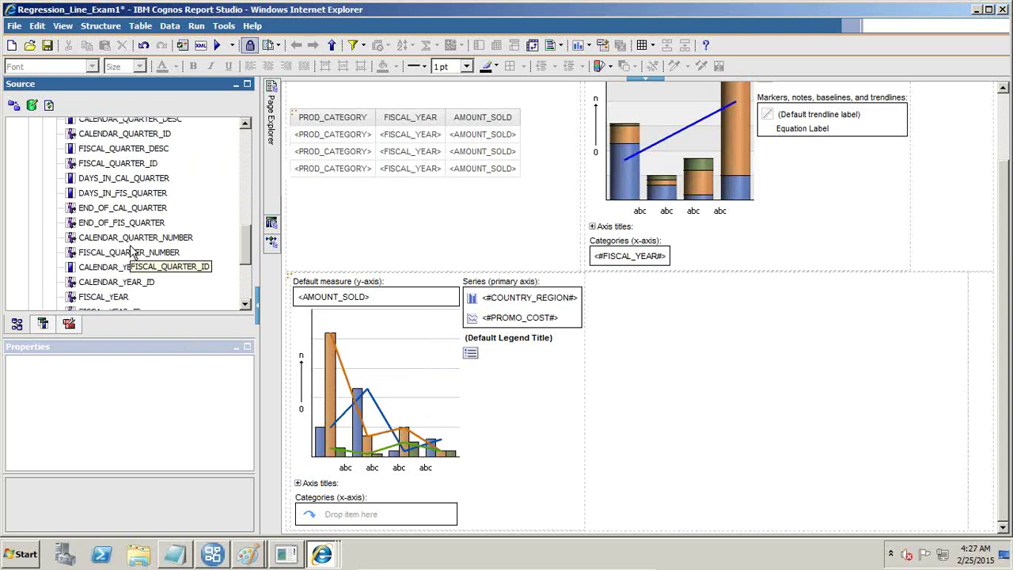
drag(111, 238, 346, 511)
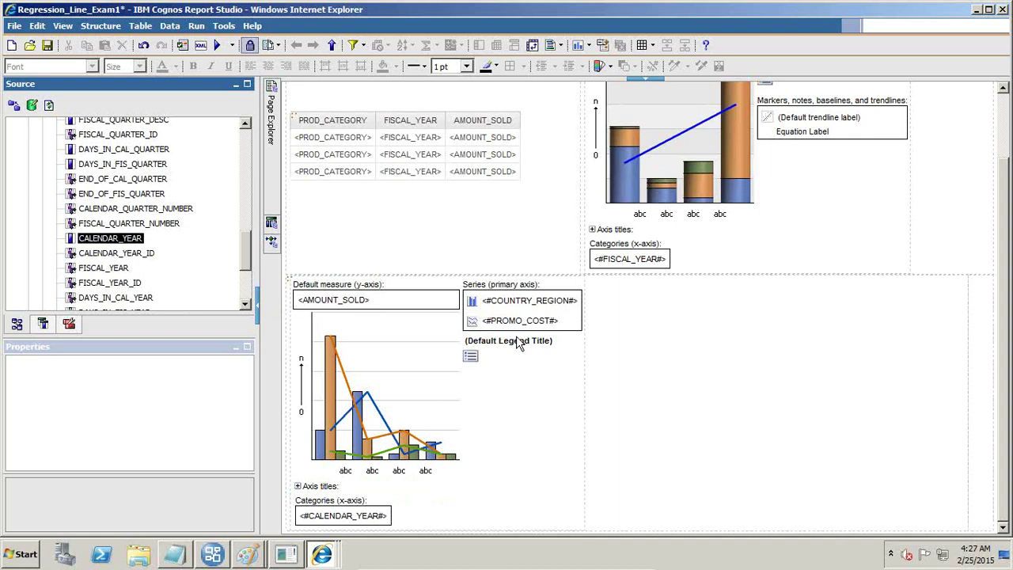
click(47, 45)
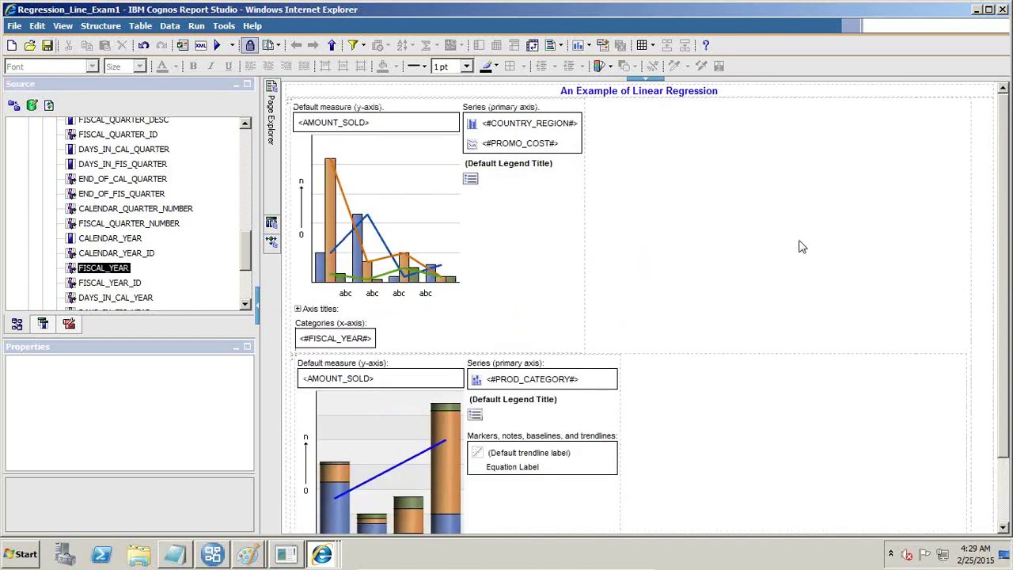
click(724, 216)
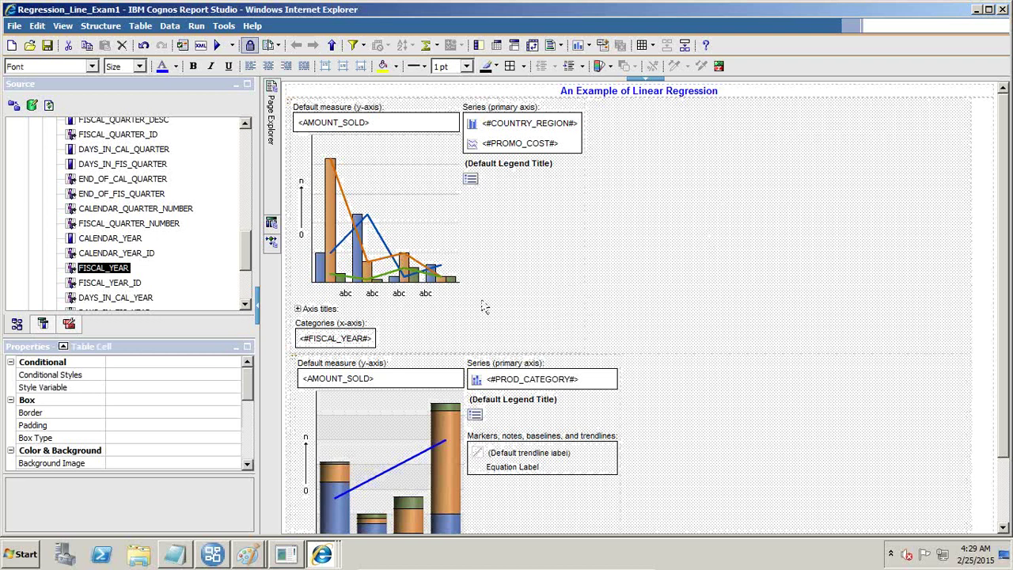
click(349, 339)
click(360, 360)
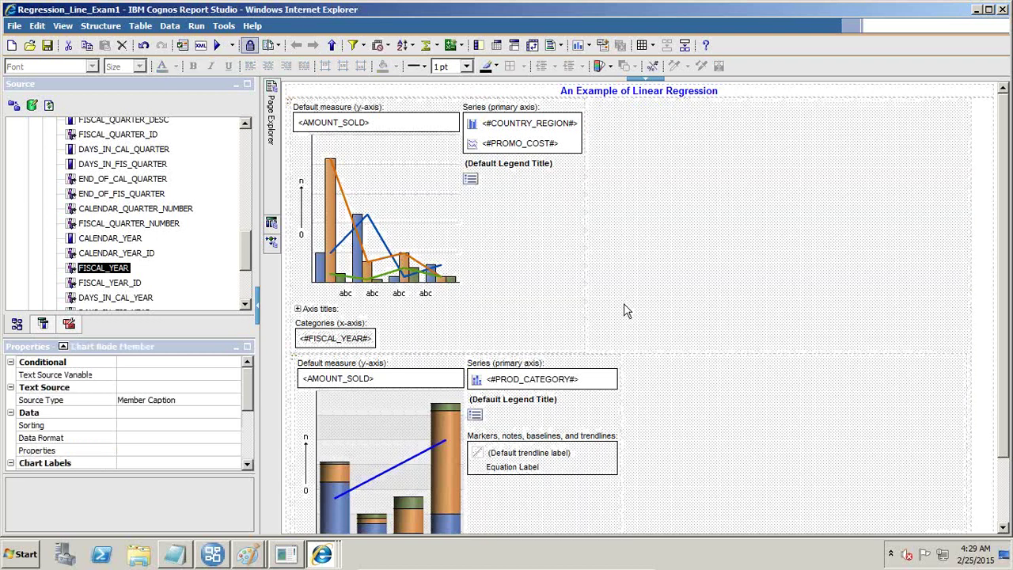
click(361, 352)
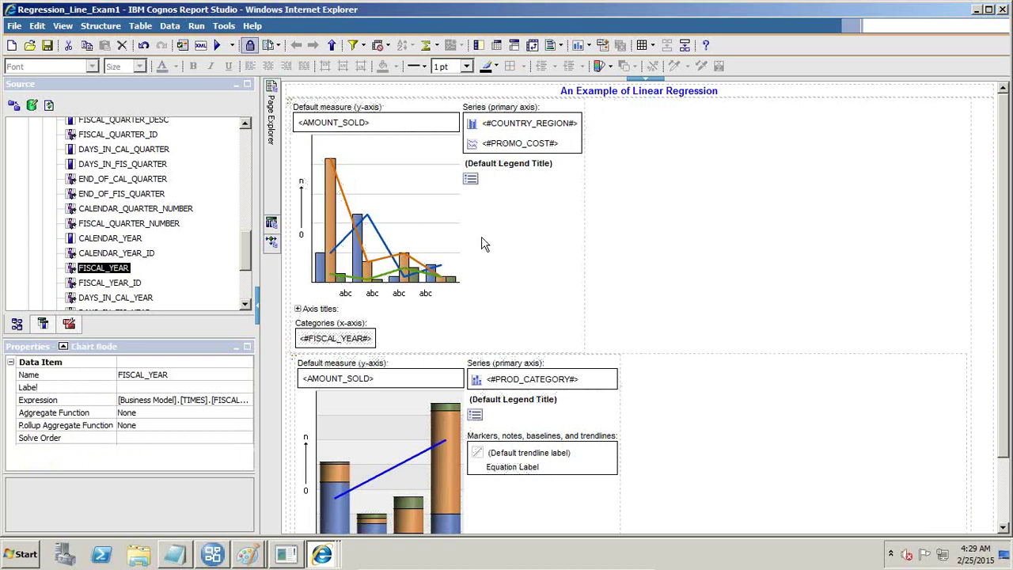
Step: Delete the stacked cylinder chart with the PROD_CATEGORY series and trendline below the combination chart
click(618, 430)
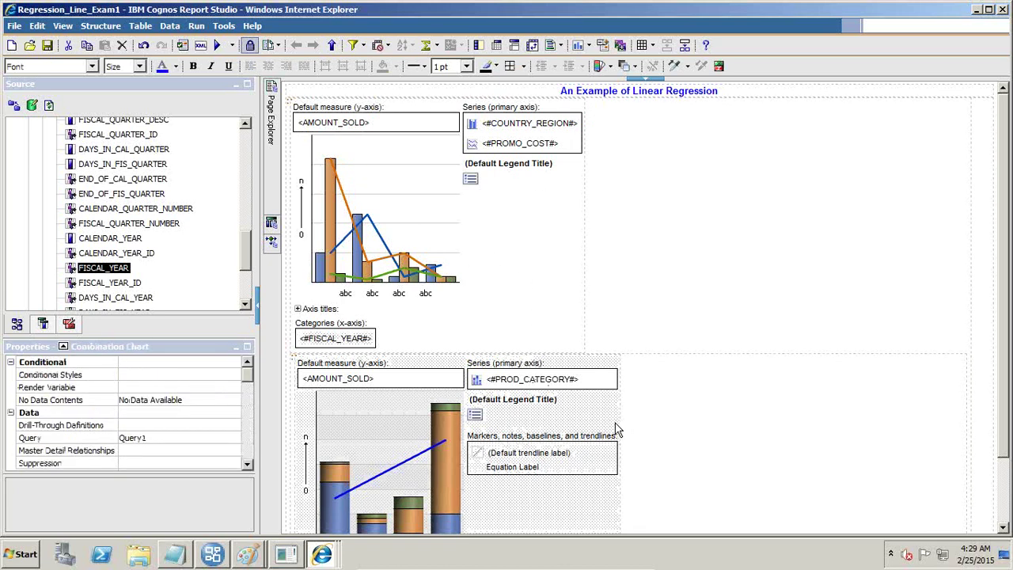
key(Delete)
click(372, 363)
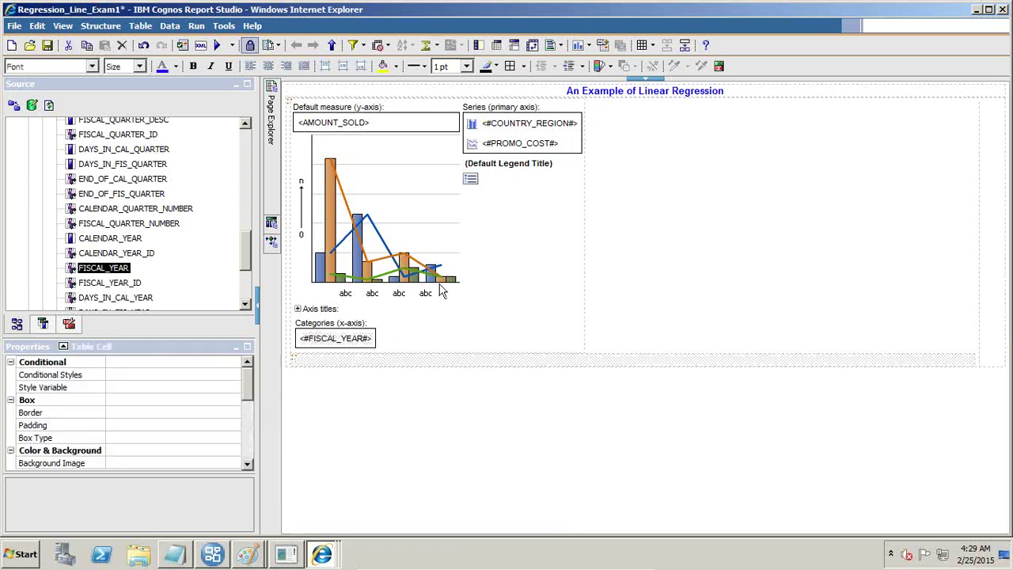
click(697, 235)
click(515, 133)
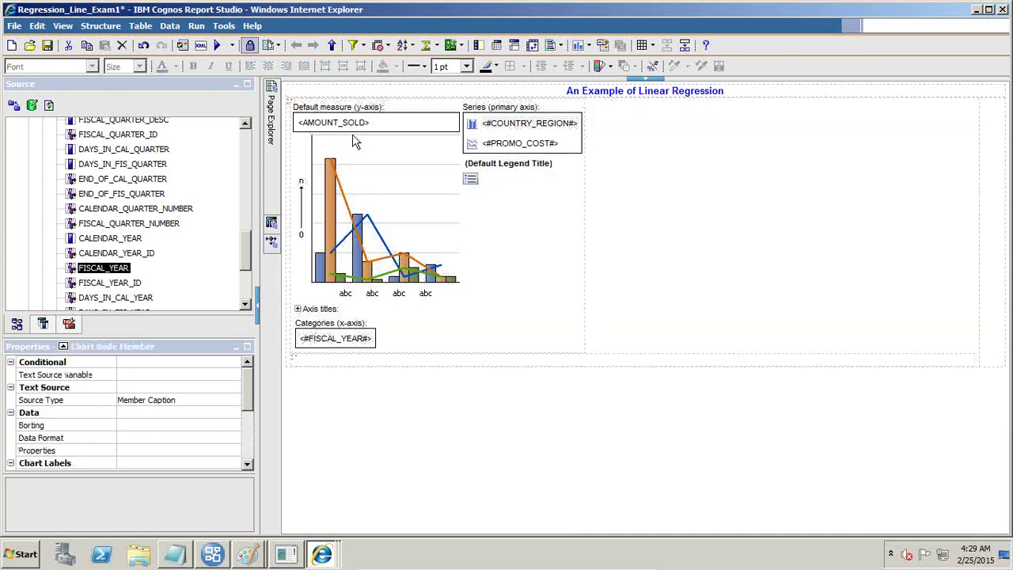
Step: Save and run the report, examine the combination chart in the viewer, and return to the design
click(46, 45)
click(219, 46)
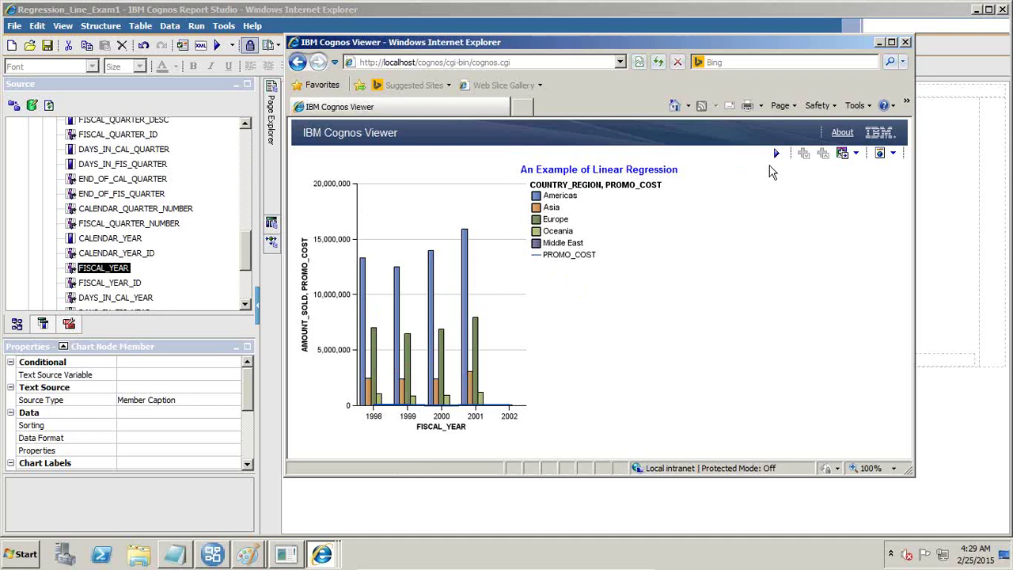
click(878, 44)
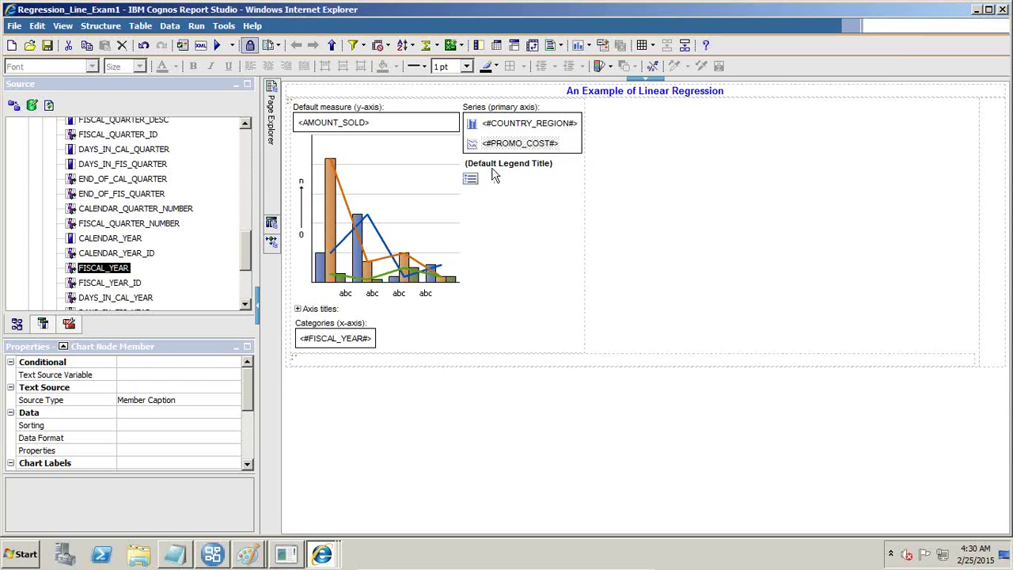
Step: Add a linear trendline in the trendline settings of the combination chart
click(493, 202)
scroll(247, 466, down, 5)
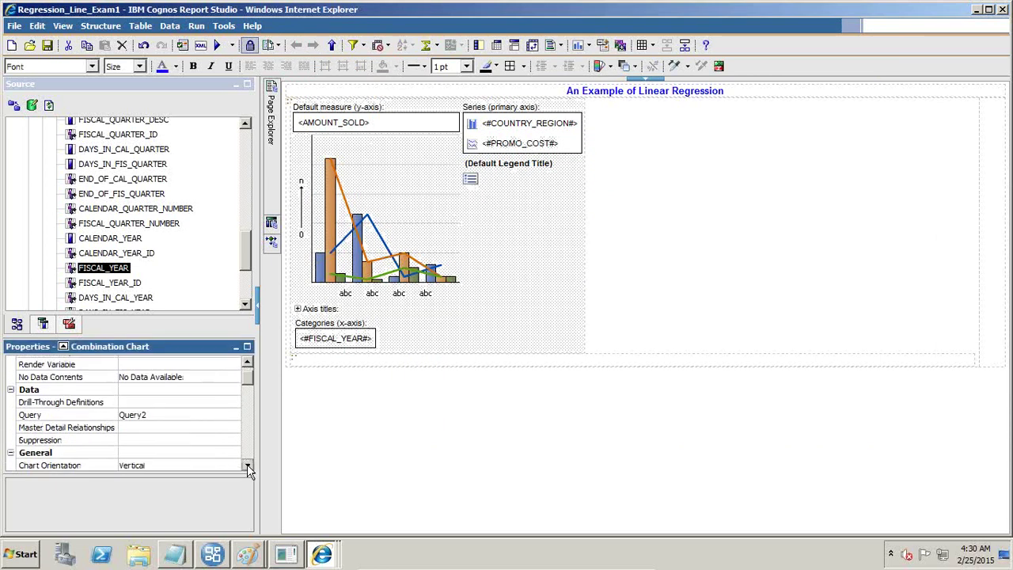
scroll(247, 466, down, 3)
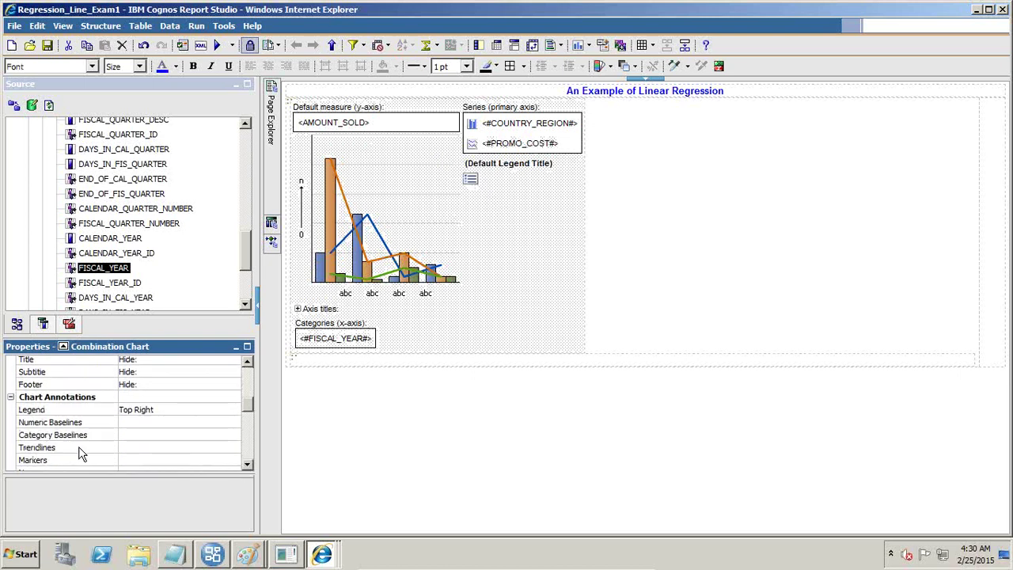
click(228, 448)
click(233, 447)
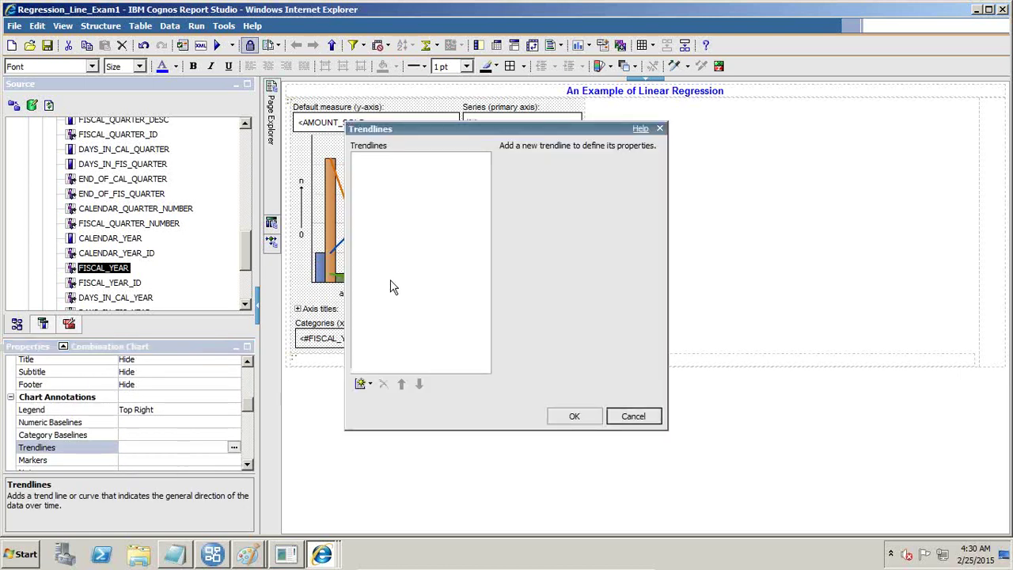
click(363, 384)
click(380, 399)
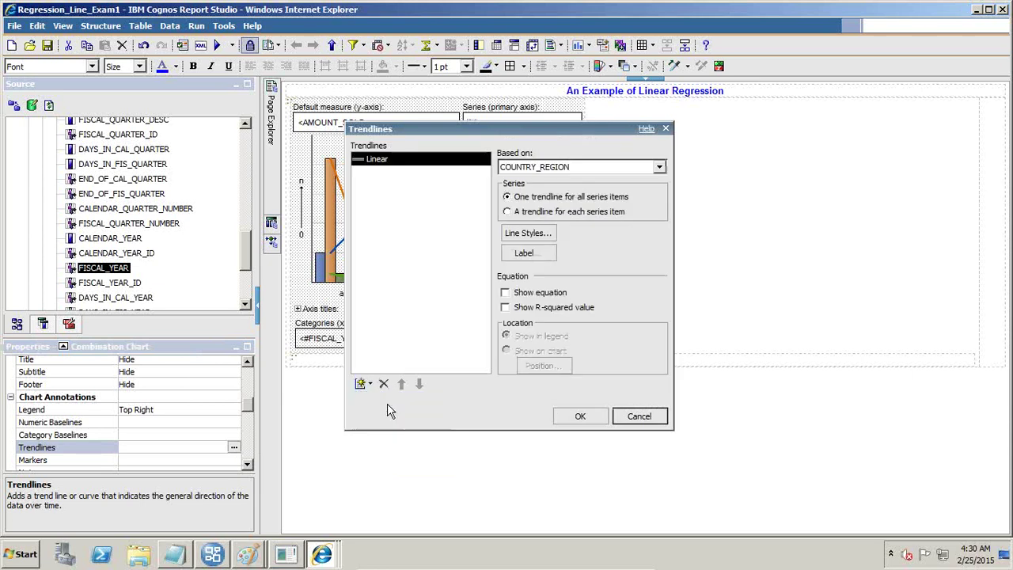
Step: Style the linear trendline as a blue line with a weight of 3 px
click(518, 235)
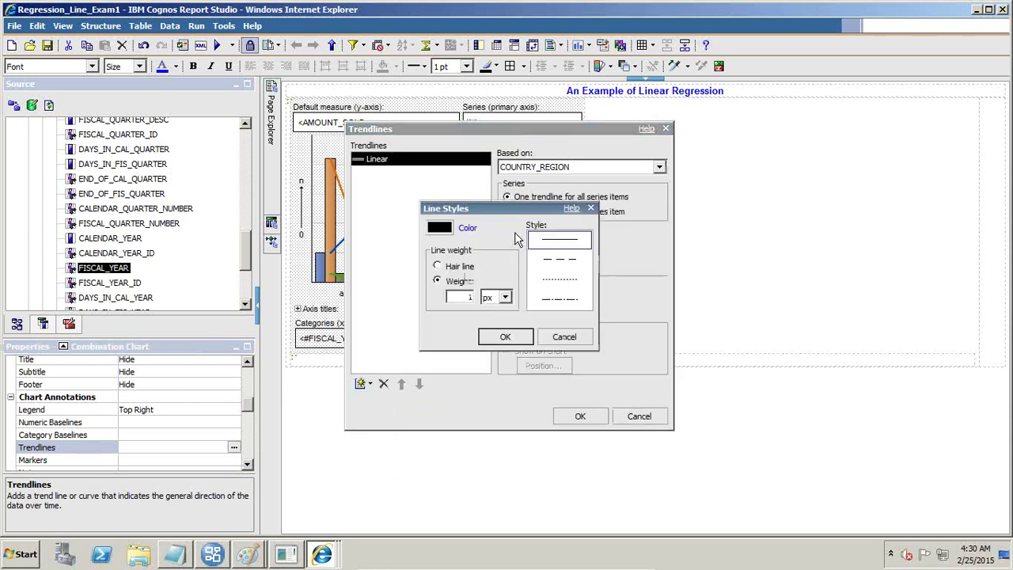
click(466, 229)
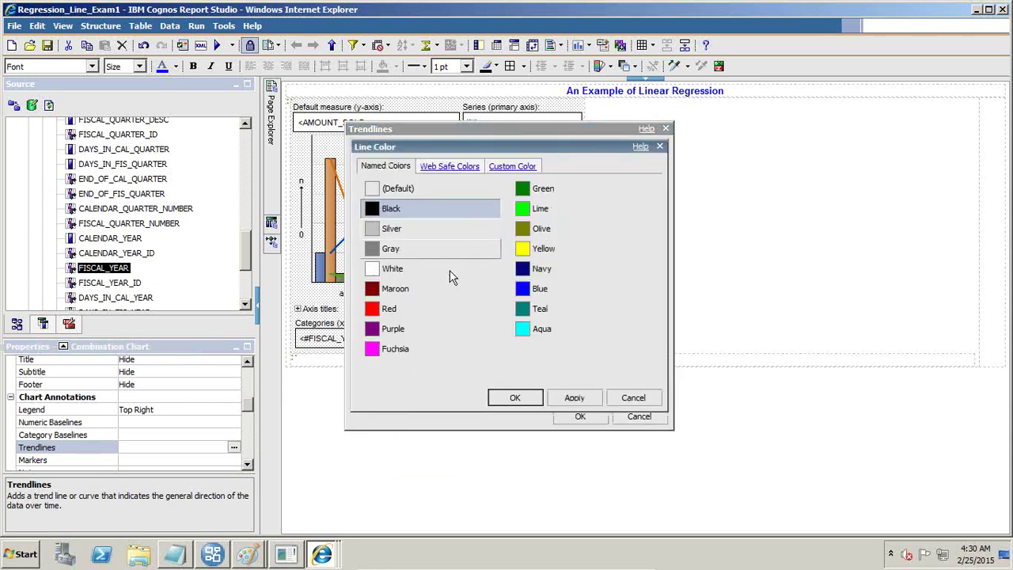
click(532, 290)
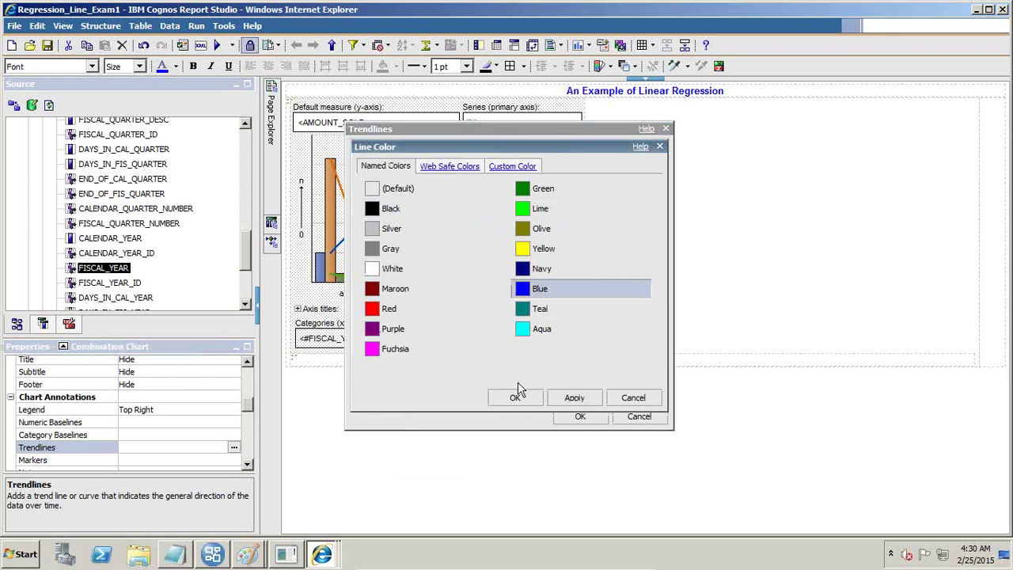
click(515, 396)
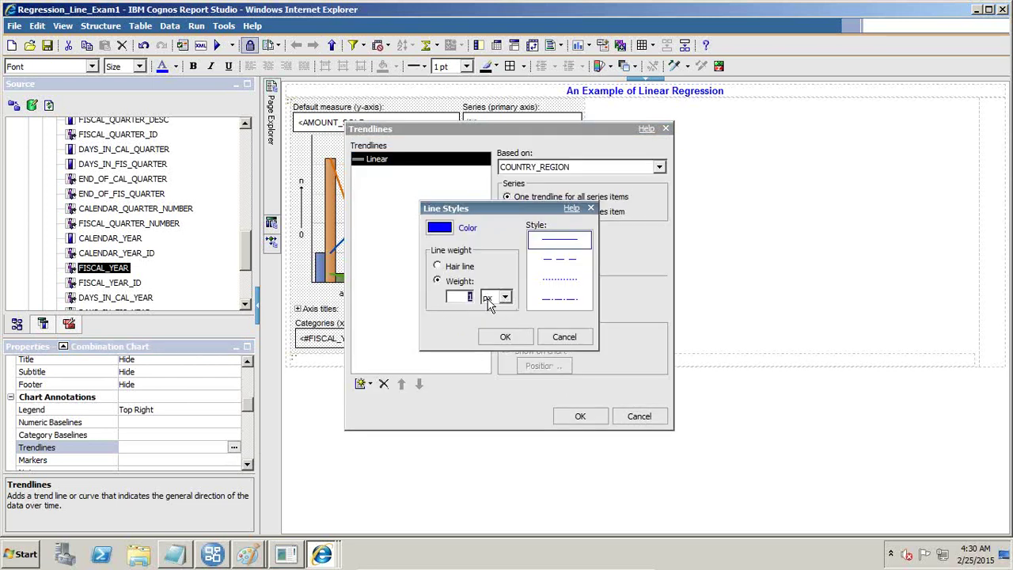
text(3)
click(509, 338)
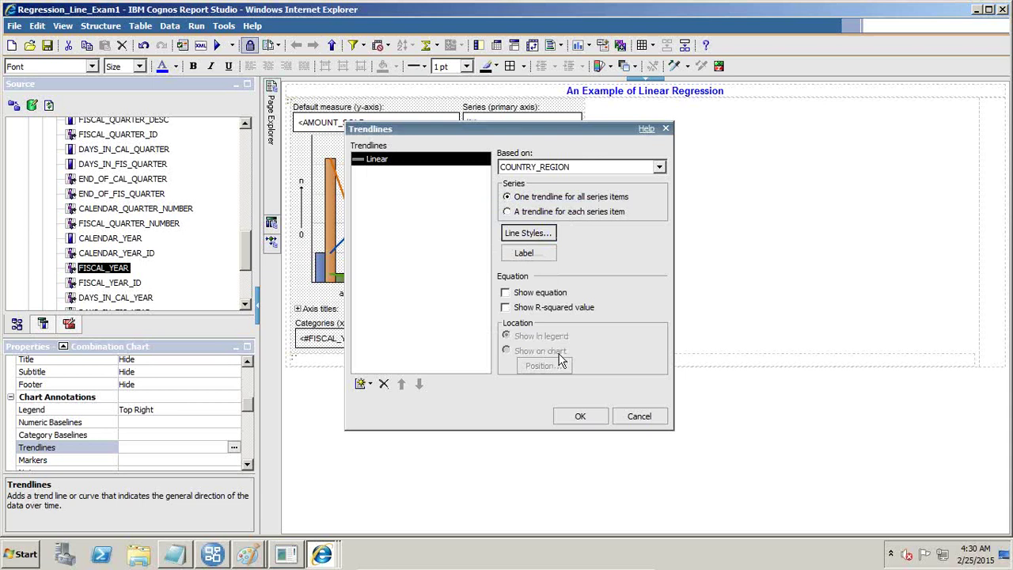
Step: Show the trendline's R-squared value on the chart instead of in the legend, and apply the trendline settings
click(507, 308)
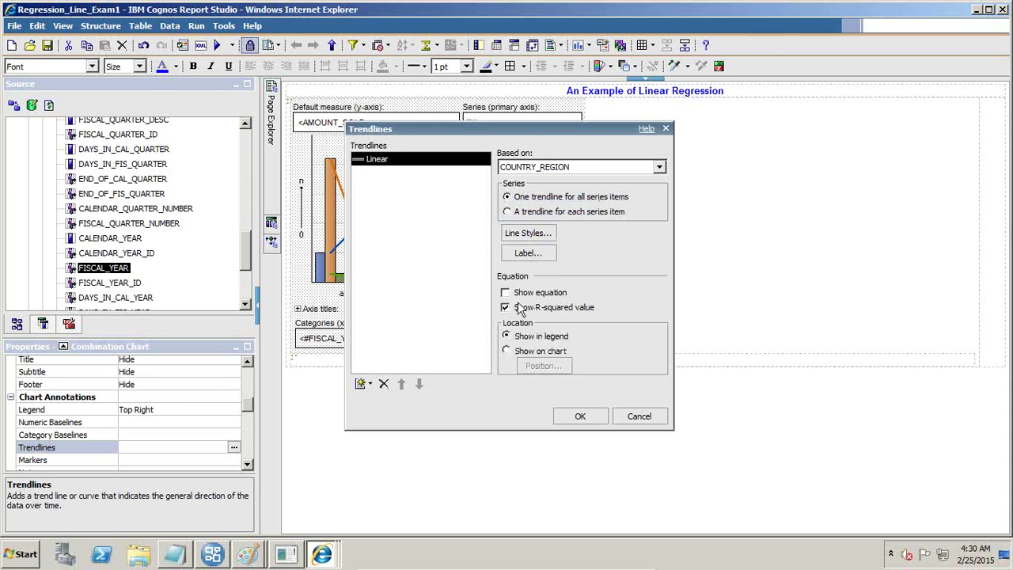
click(506, 350)
click(581, 415)
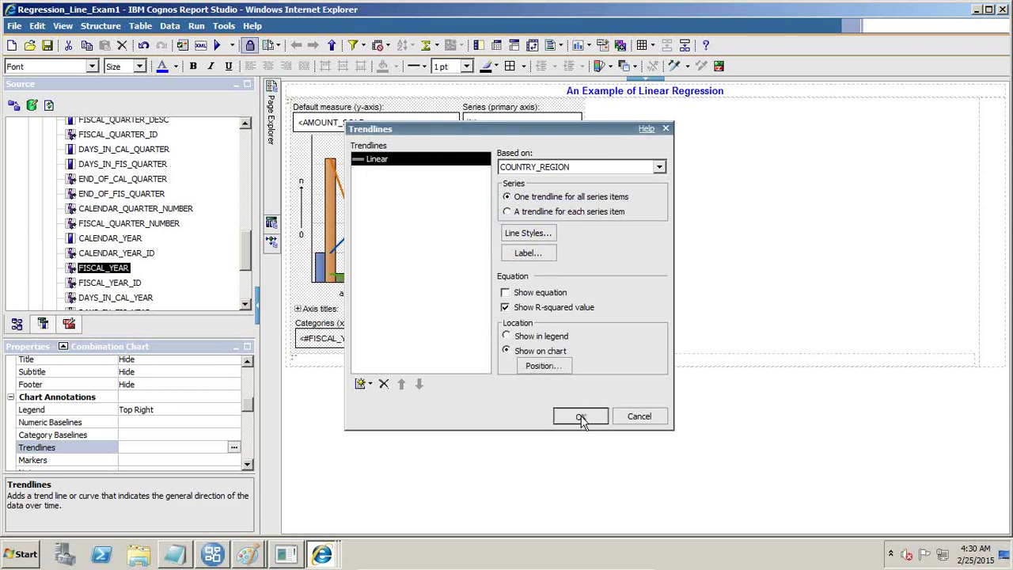
Step: Save the report and run it to view the combination chart with its trendline
click(48, 46)
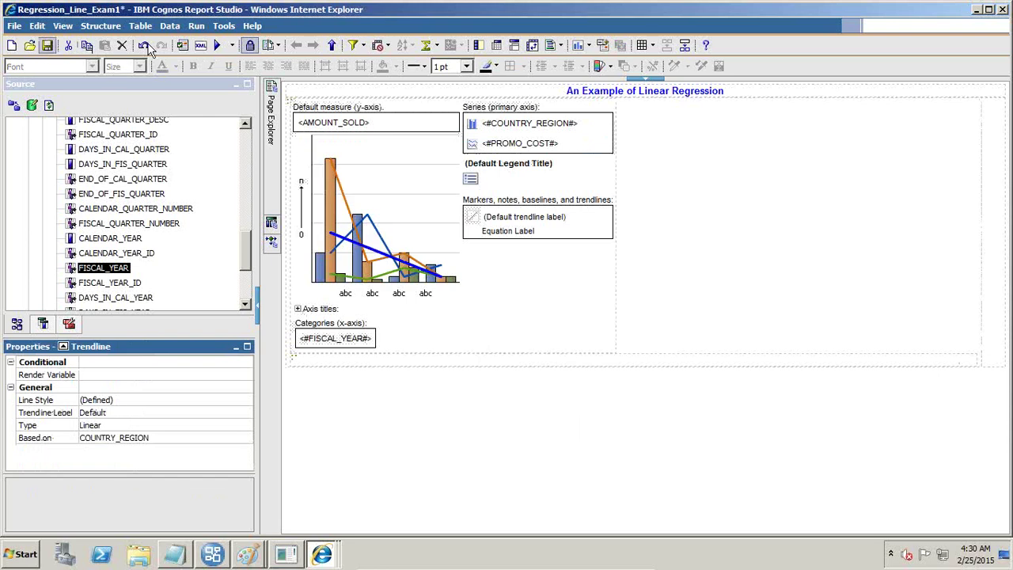
click(217, 45)
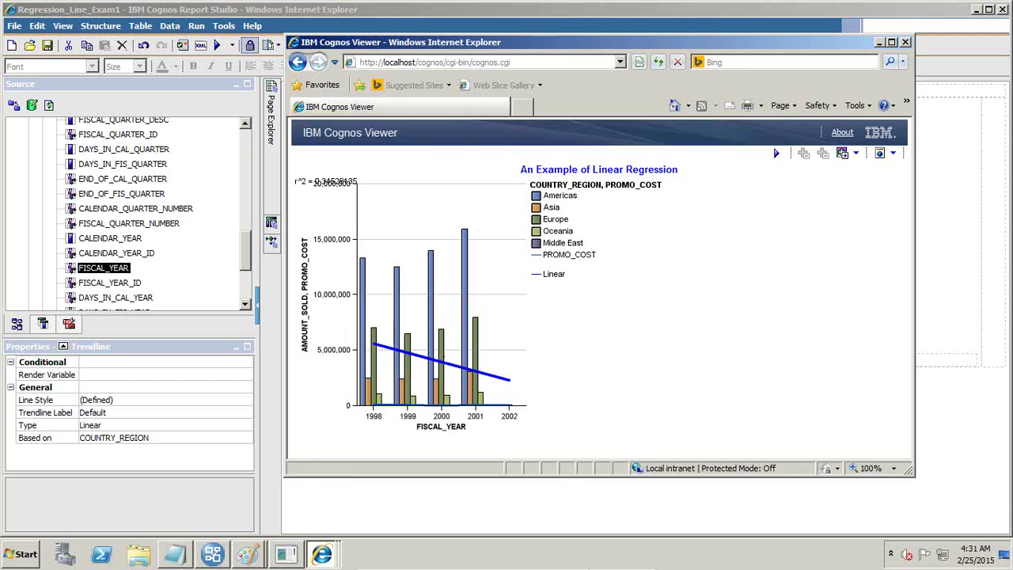
Step: Minimize the virtual machine and switch to the PowerPoint slide show with the "Any Question?" slide
mouse_move(434, 564)
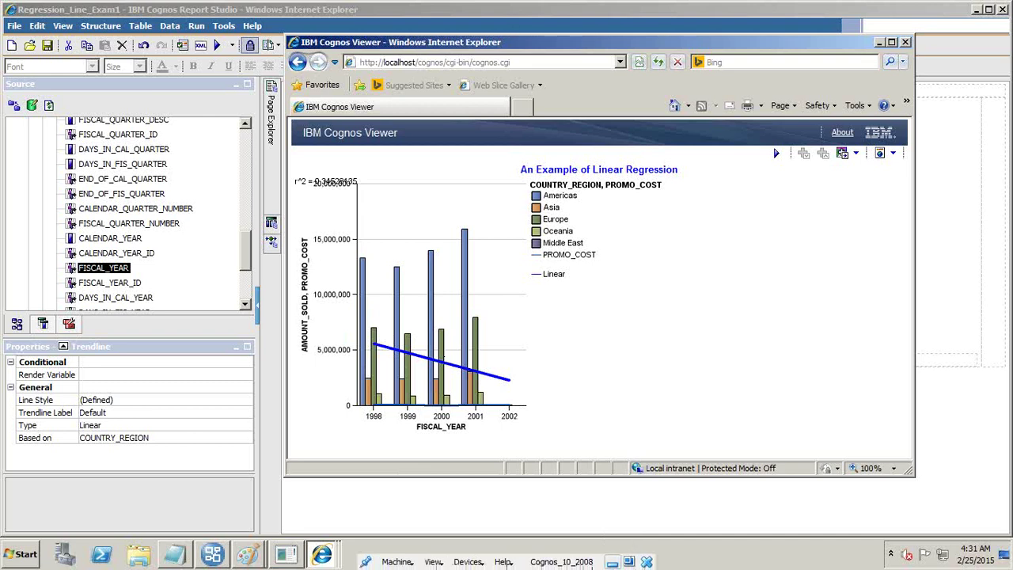
click(612, 562)
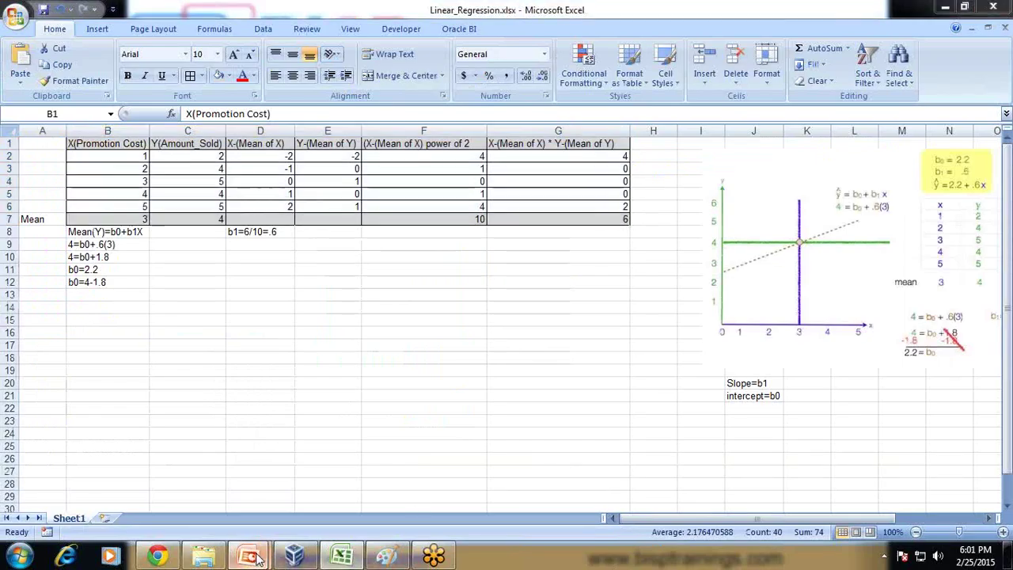
mouse_move(252, 559)
click(328, 494)
click(389, 478)
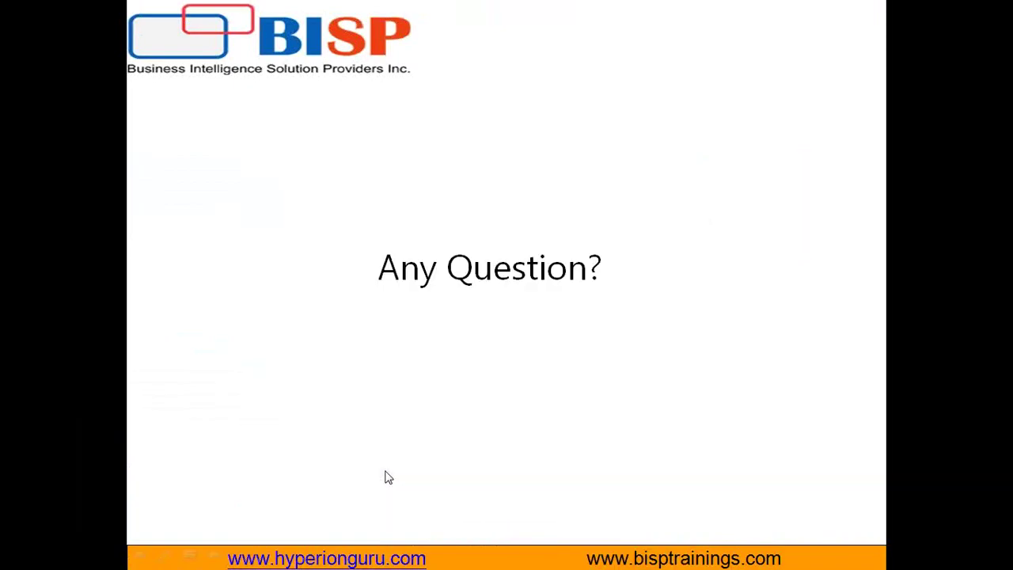